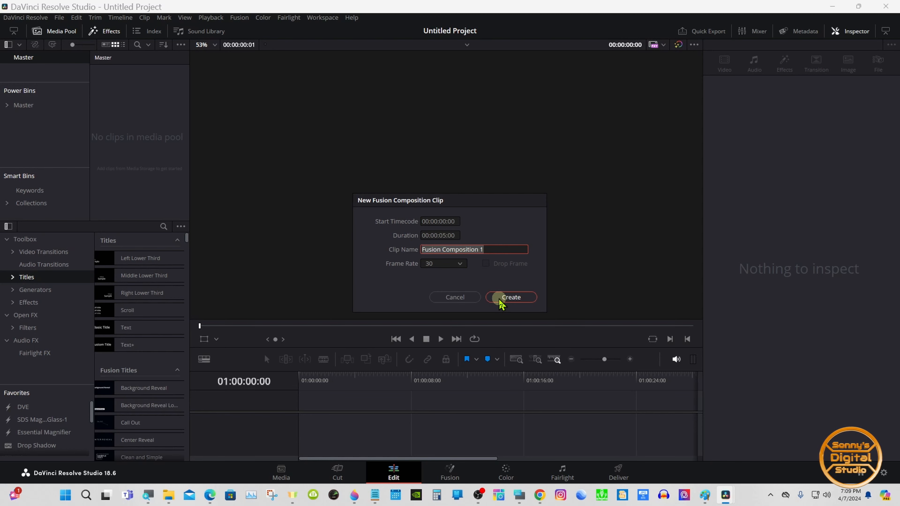
- Create a new Fusion Composition clip and place it on the timeline
left_click(501, 299)
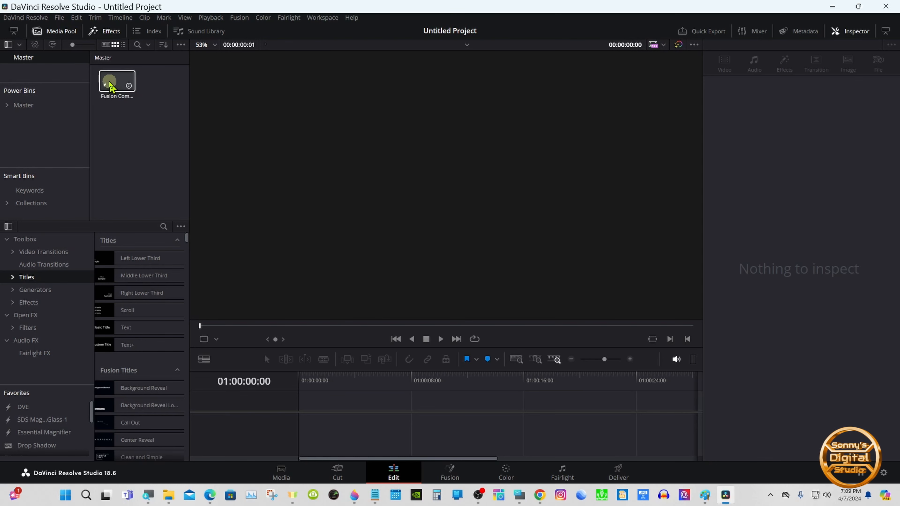
left_click_drag(117, 80, 336, 413)
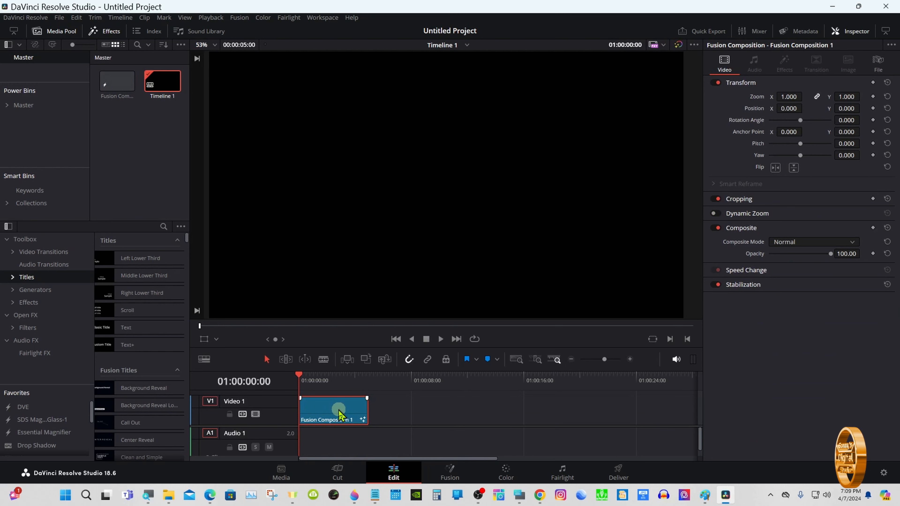
- Open the composition in the Fusion page and move the MediaOut1 node further right
left_click(447, 473)
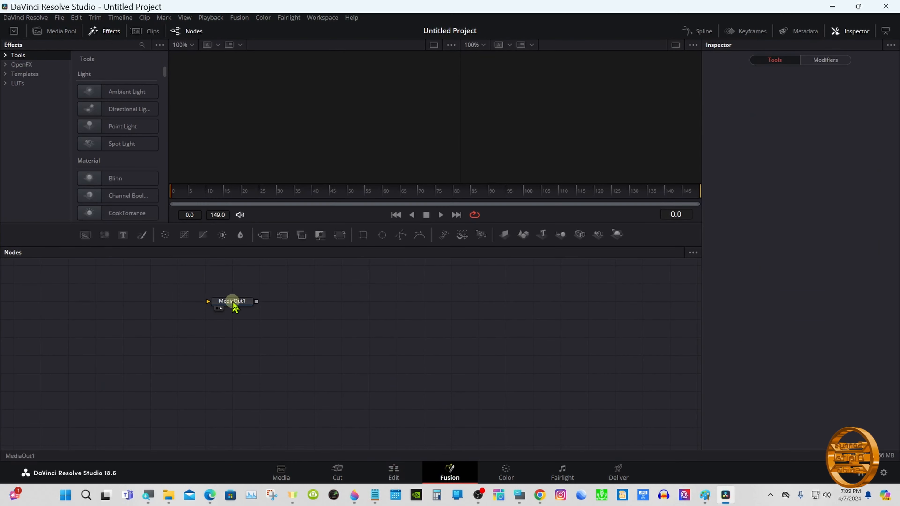
left_click_drag(234, 305, 556, 347)
- Open the Windows on-screen keyboard and bring up the Select Tool dialog in the node editor
left_click(519, 493)
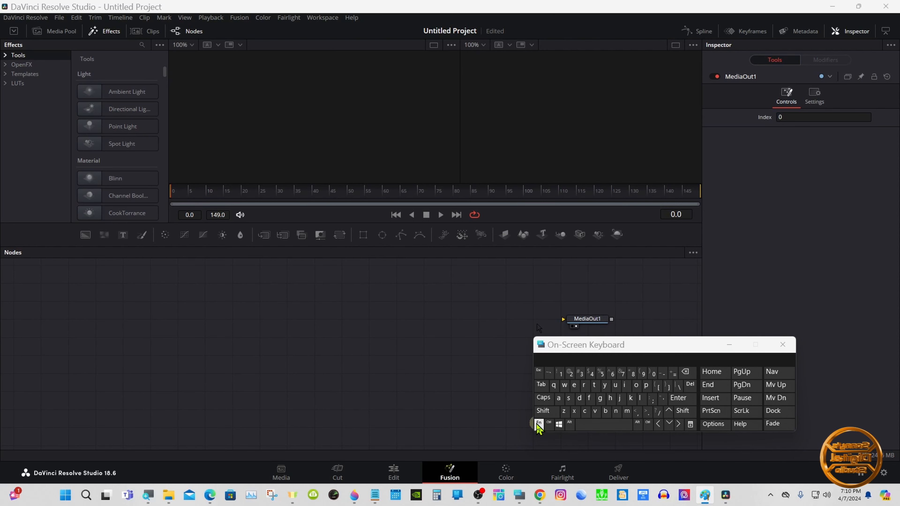
left_click(546, 413)
left_click(591, 424)
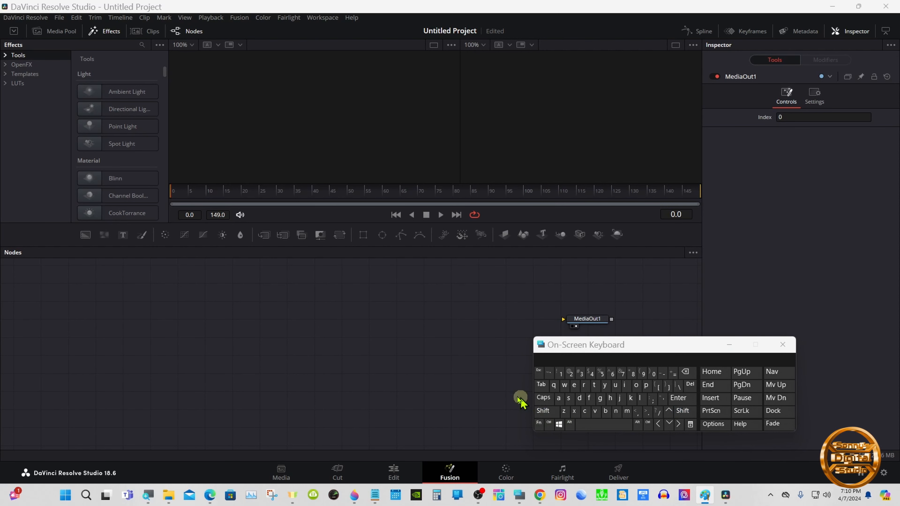
left_click(544, 411)
left_click(588, 425)
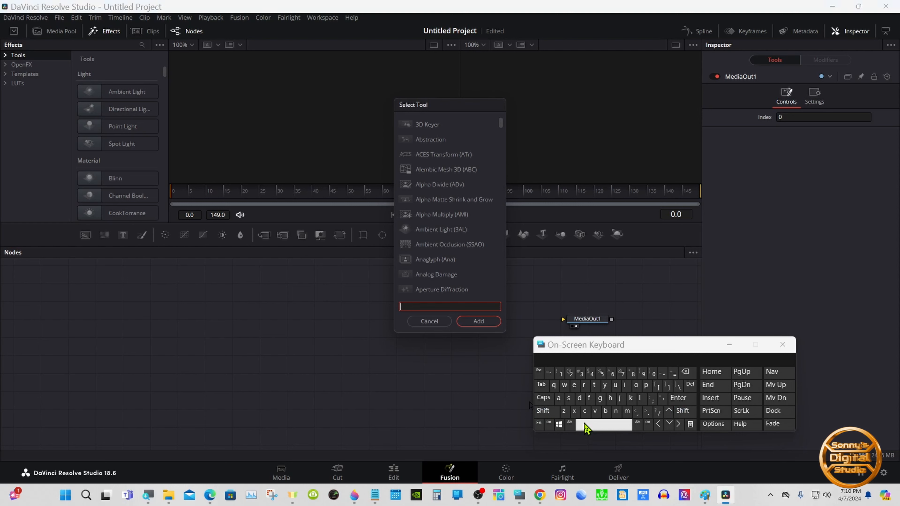
- Search for the Loader tool and add it to the composition
left_click(640, 397)
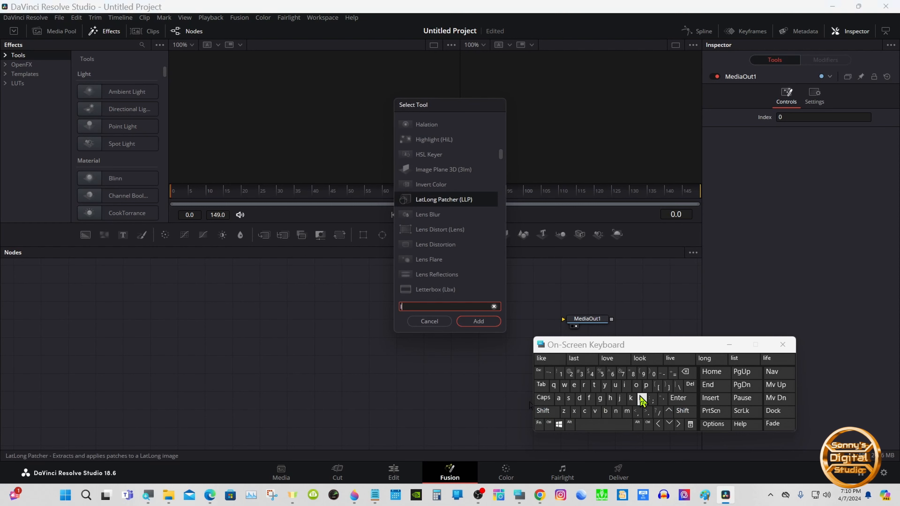
left_click(636, 385)
left_click(432, 201)
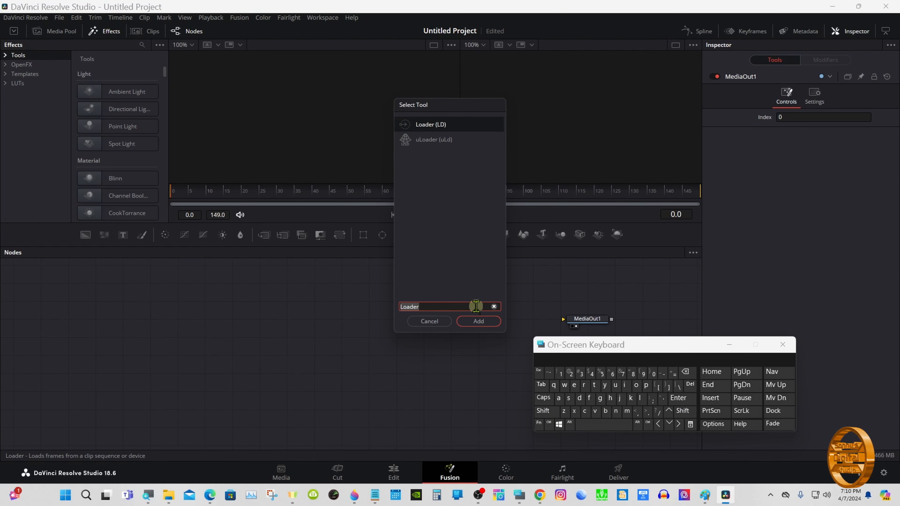
left_click(477, 321)
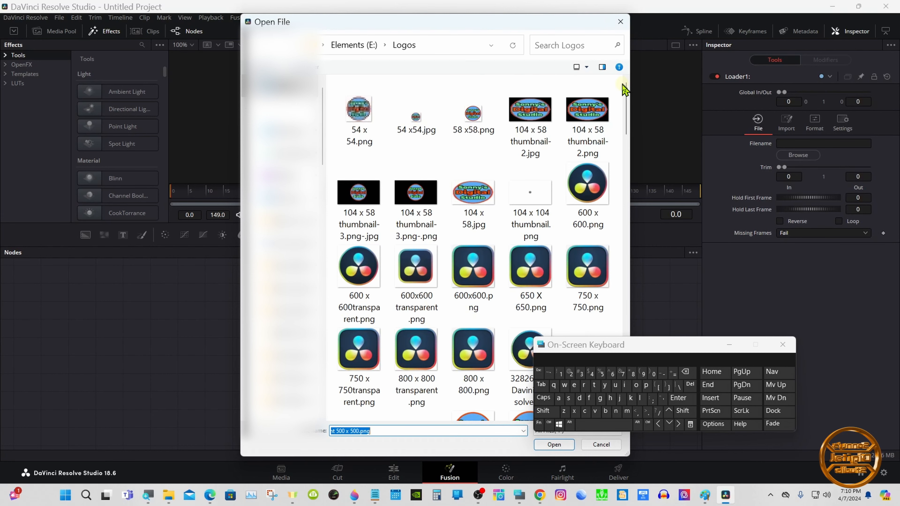
- Load the image logo transparent 450 x 450.png into the Loader
left_click_drag(625, 85, 626, 170)
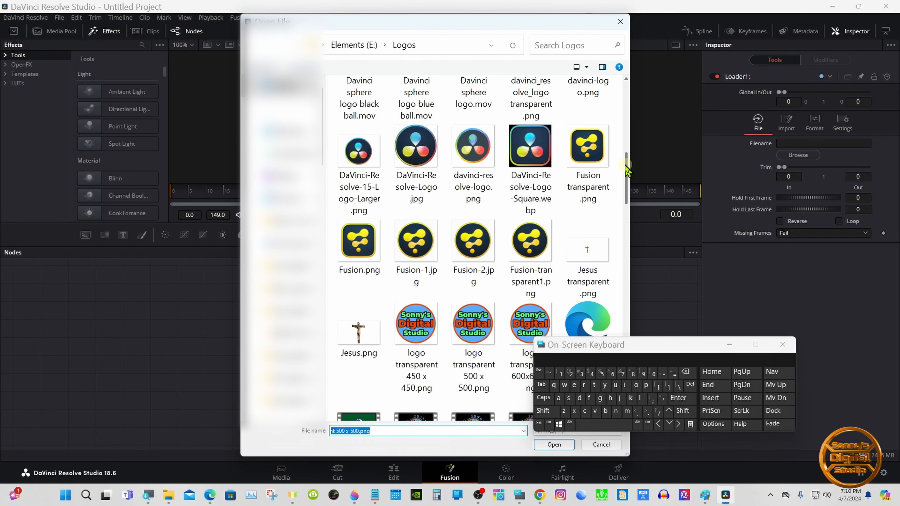
left_click_drag(625, 170, 626, 176)
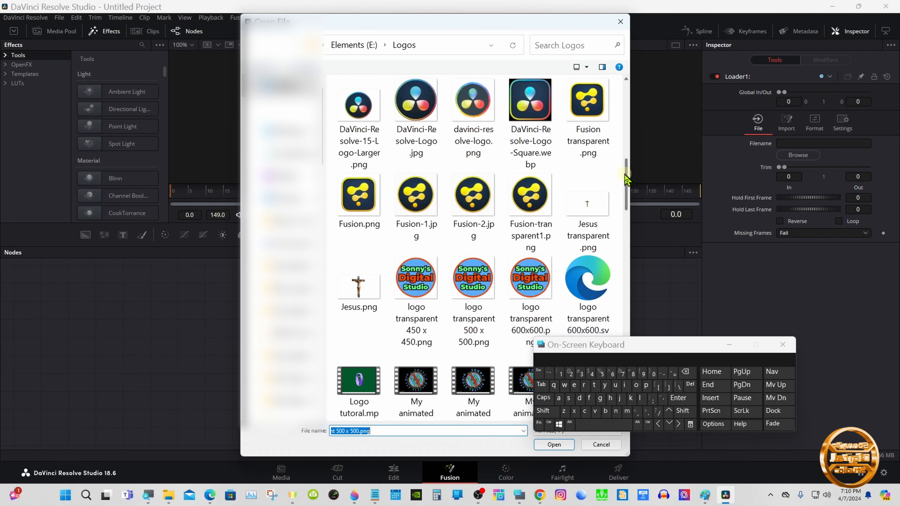
left_click(419, 273)
double_click(419, 273)
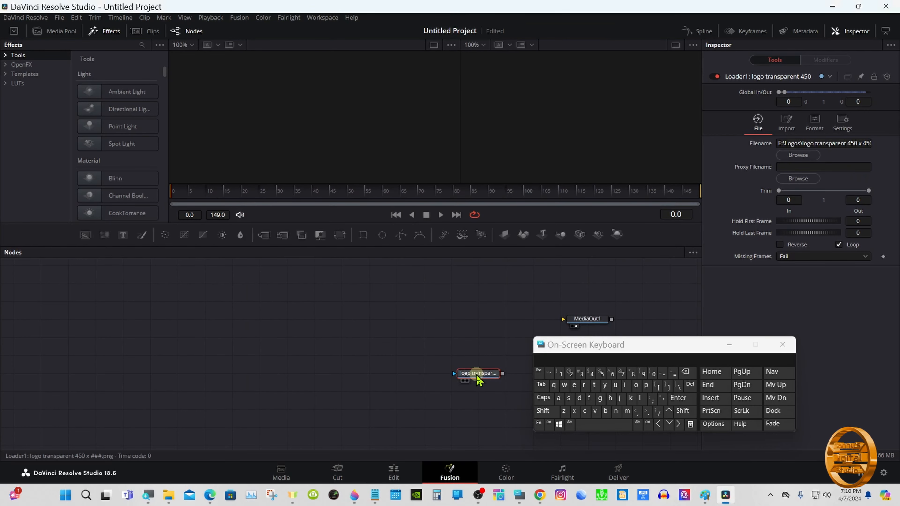
- Move the Loader node to the left of the node graph and show it in the viewer
left_click_drag(476, 374, 380, 323)
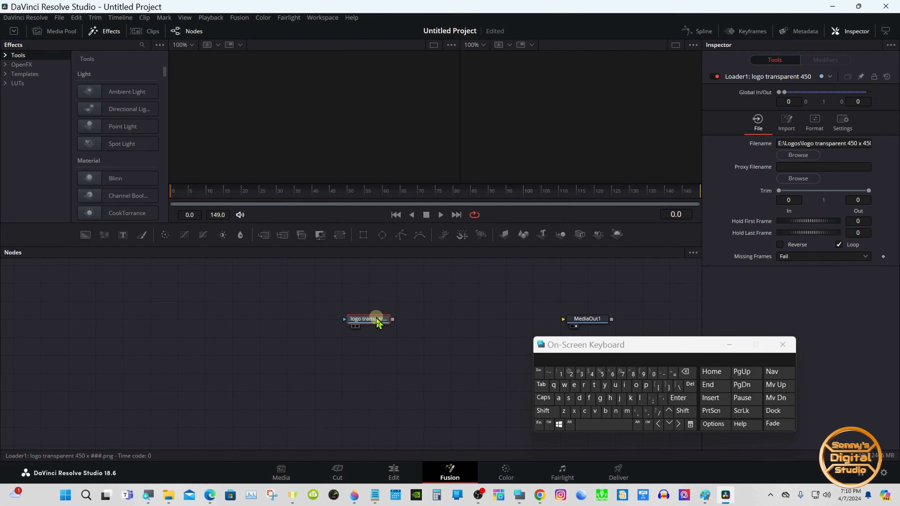
left_click_drag(377, 320, 245, 317)
left_click(272, 326)
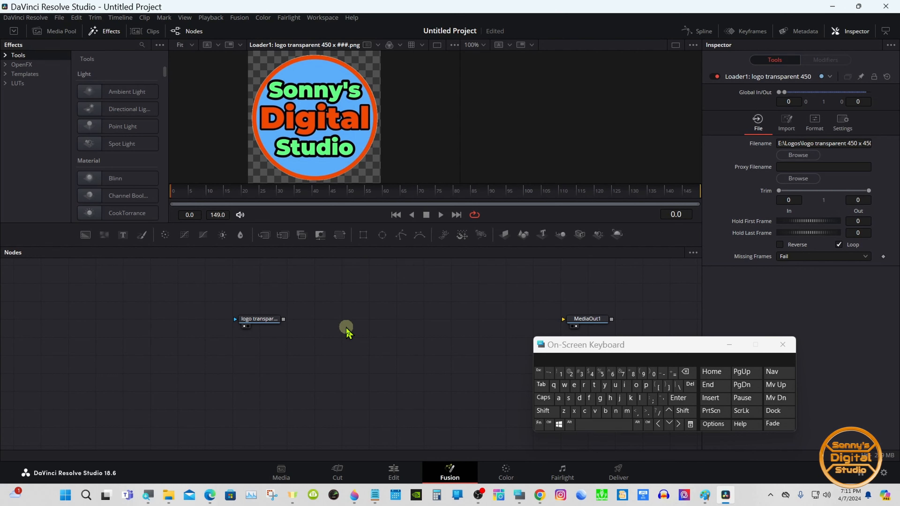
- Bring up the Select Tool dialog again and add an sPolygon tool
left_click(542, 411)
left_click(589, 426)
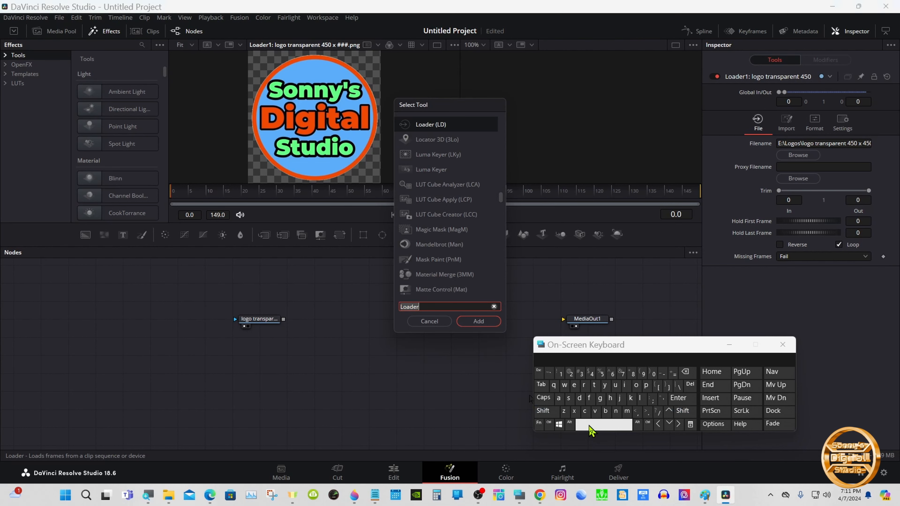
left_click(568, 399)
left_click(645, 386)
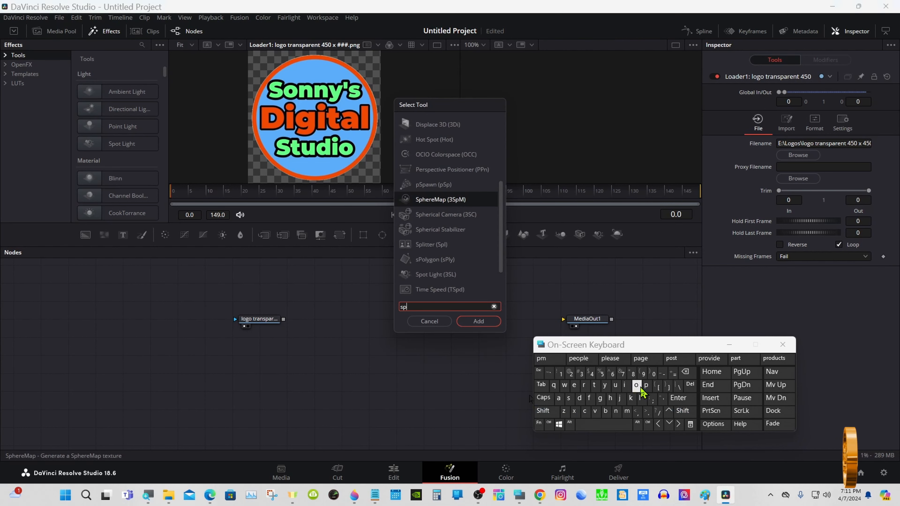
left_click(637, 386)
left_click(434, 140)
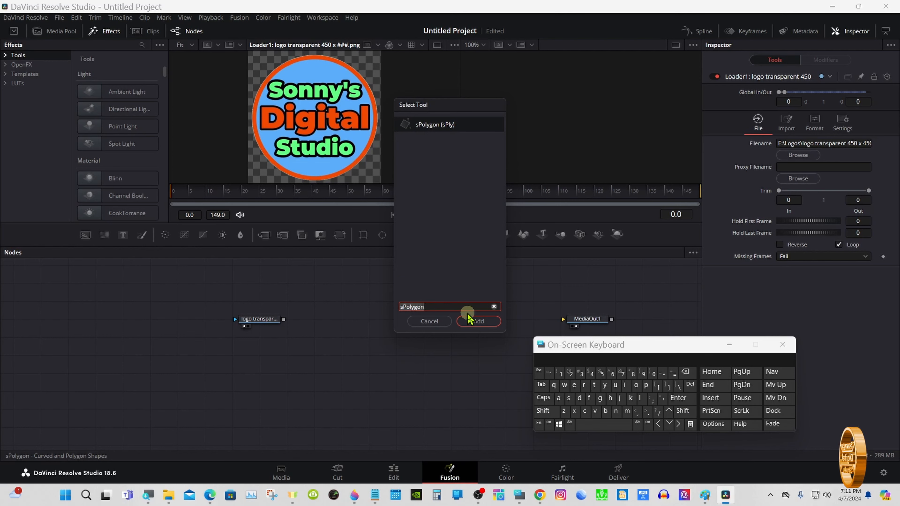
left_click(476, 321)
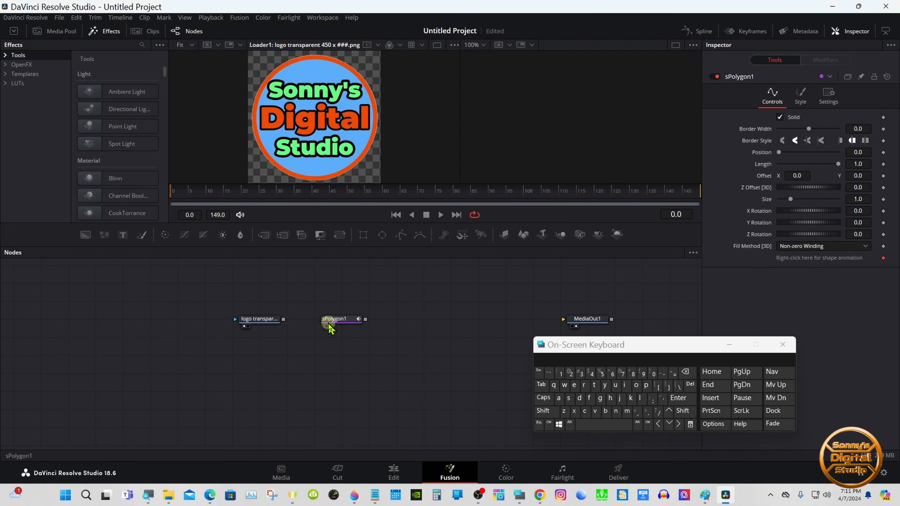
- Draw a closed four-point polygon with points at the top, right, bottom and left edges of the logo circle
left_click_drag(388, 247, 390, 430)
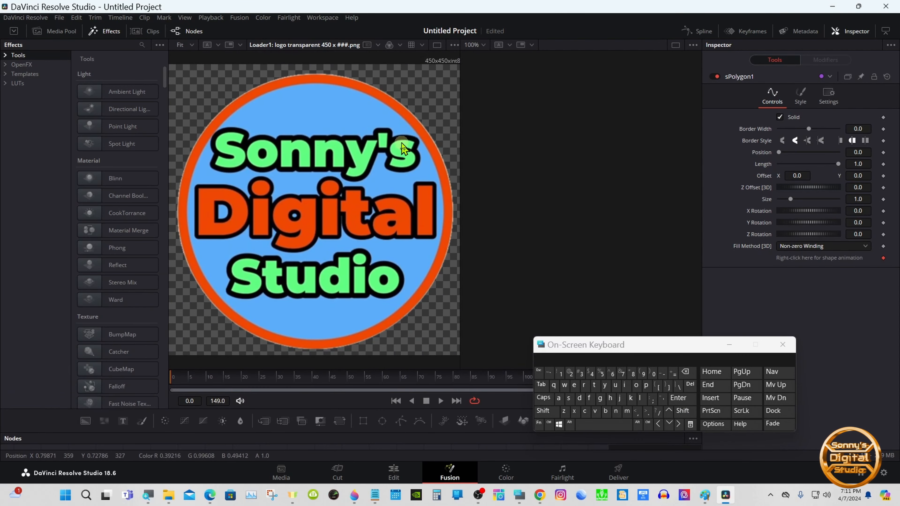
left_click(437, 45)
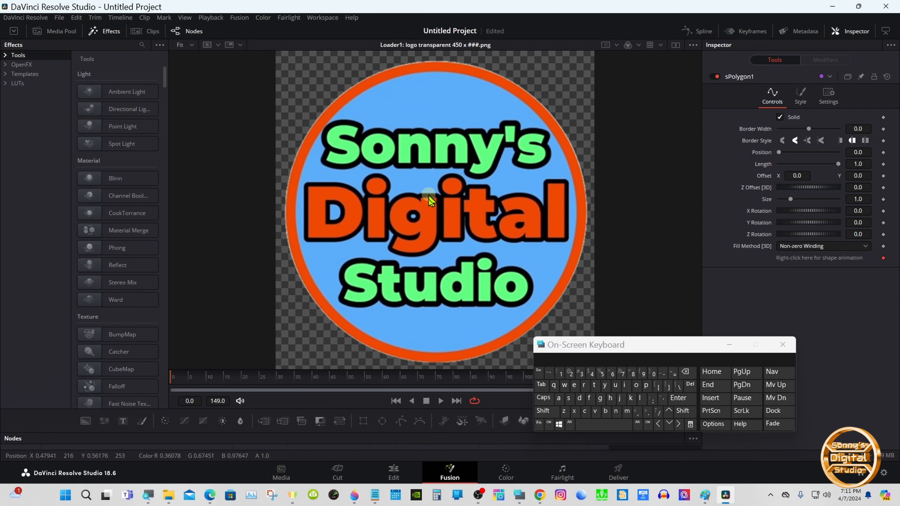
left_click_drag(429, 431, 420, 460)
left_click(351, 425)
left_click_drag(557, 350, 658, 362)
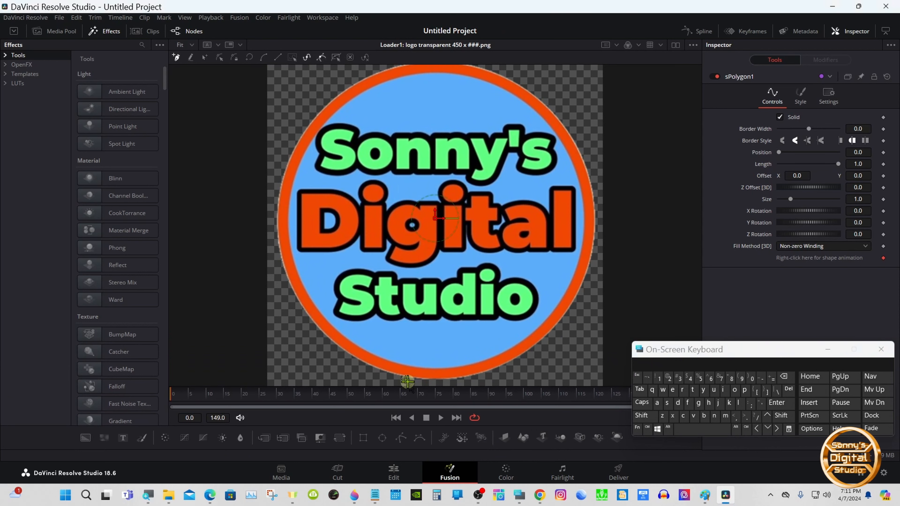
right_click(370, 287)
mouse_move(386, 294)
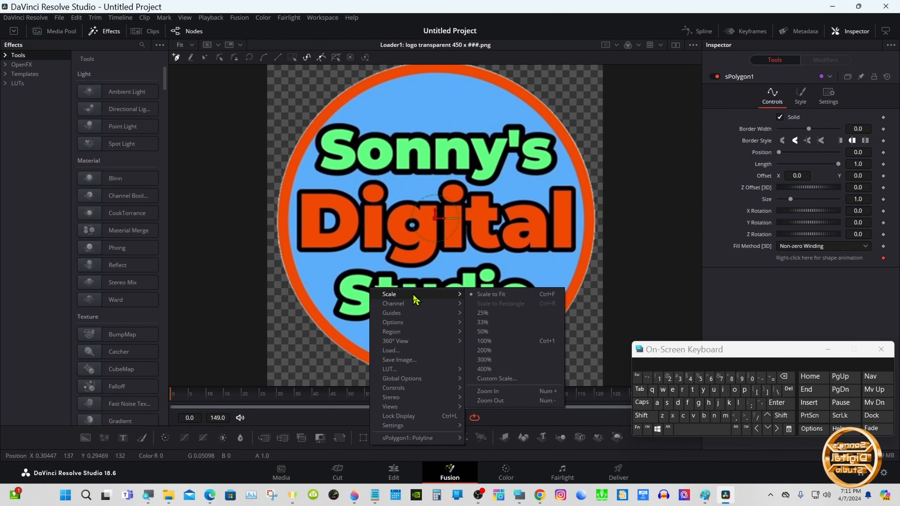
left_click(479, 401)
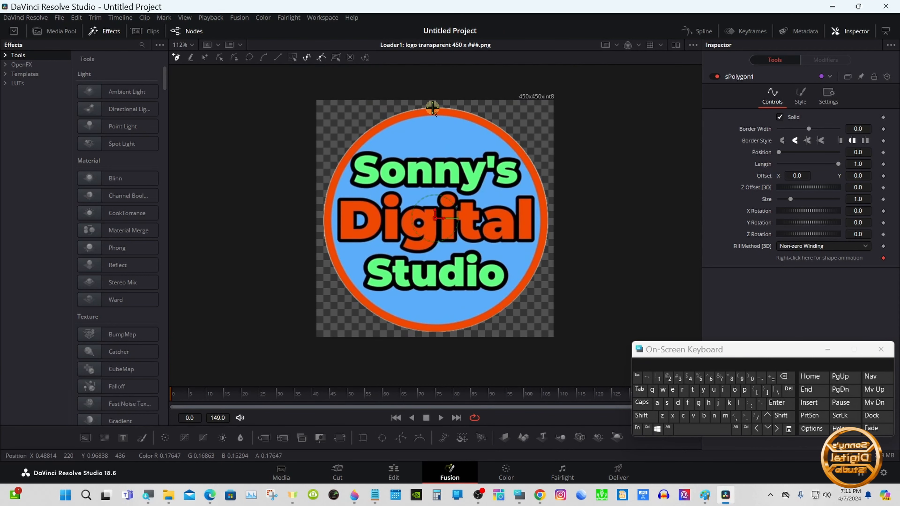
left_click_drag(432, 108, 457, 107)
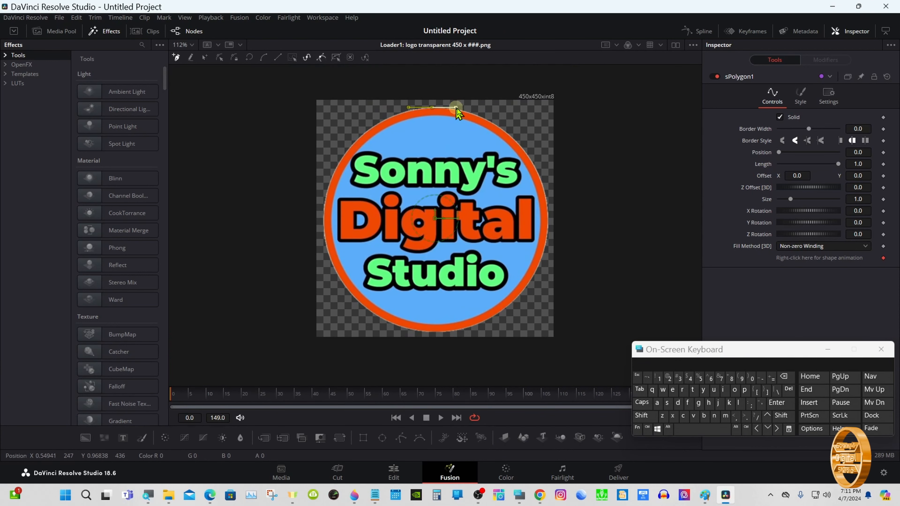
left_click(549, 223)
left_click(436, 335)
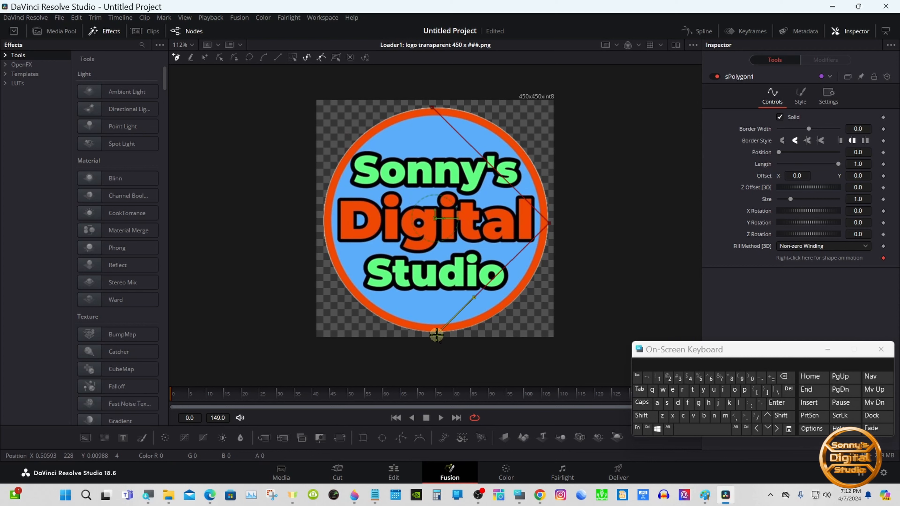
left_click(322, 220)
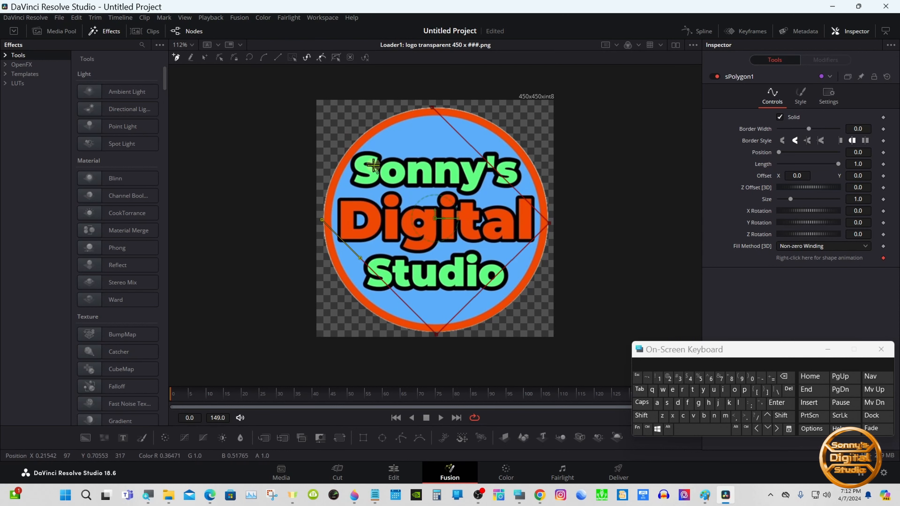
left_click(432, 108)
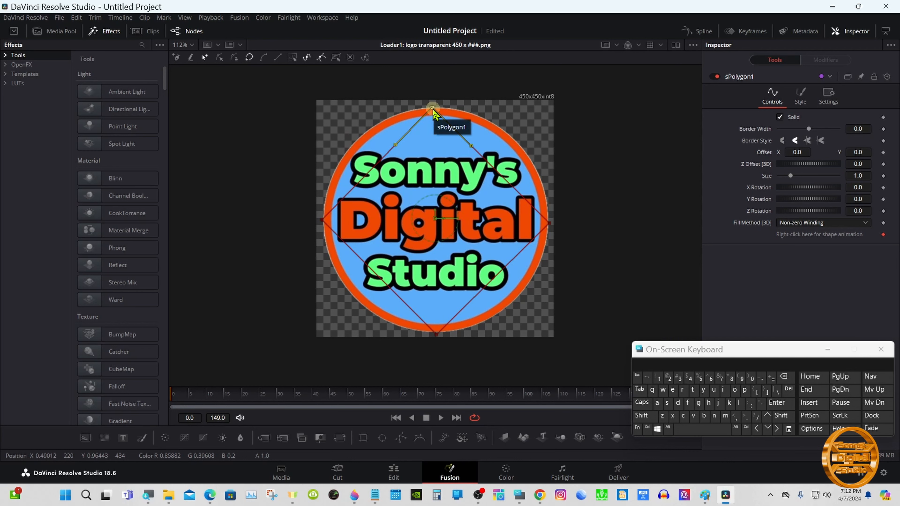
- Switch to Modify Only mode and pull out the top point's tangent handles horizontally to curve the shape
left_click(220, 61)
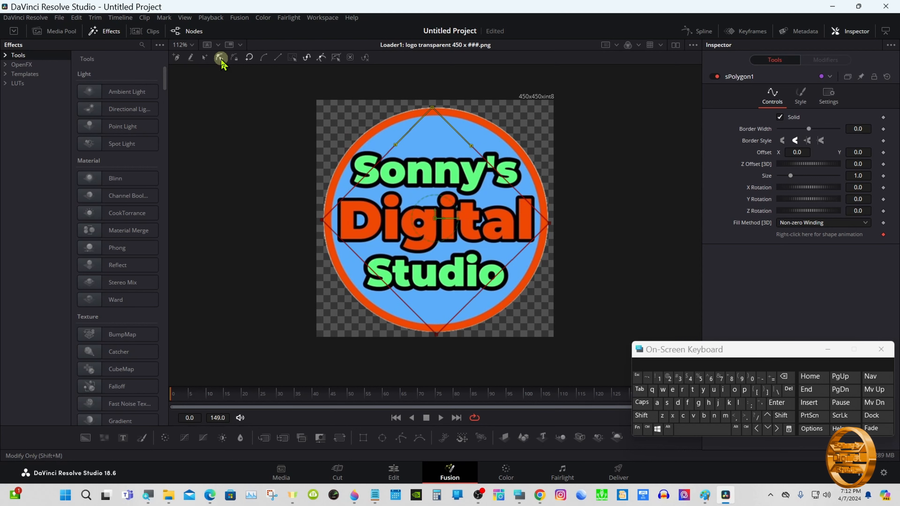
left_click(646, 428)
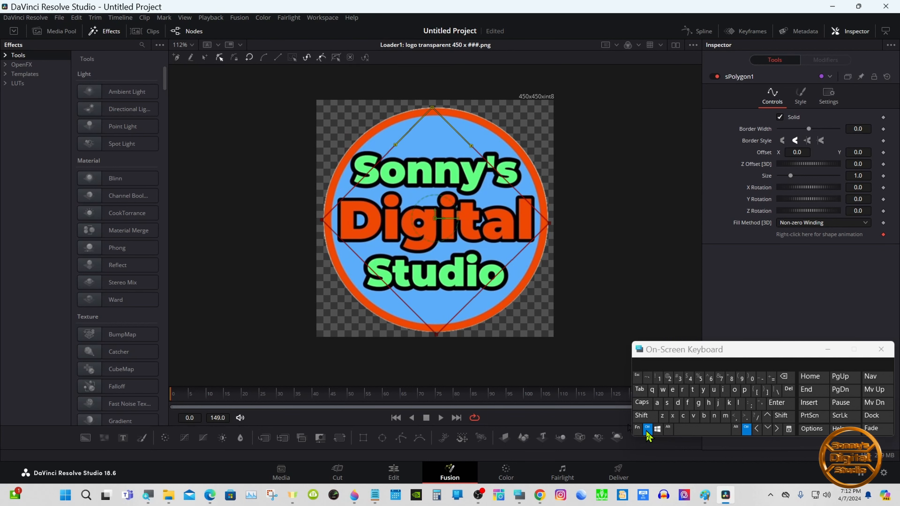
left_click_drag(471, 146, 504, 114)
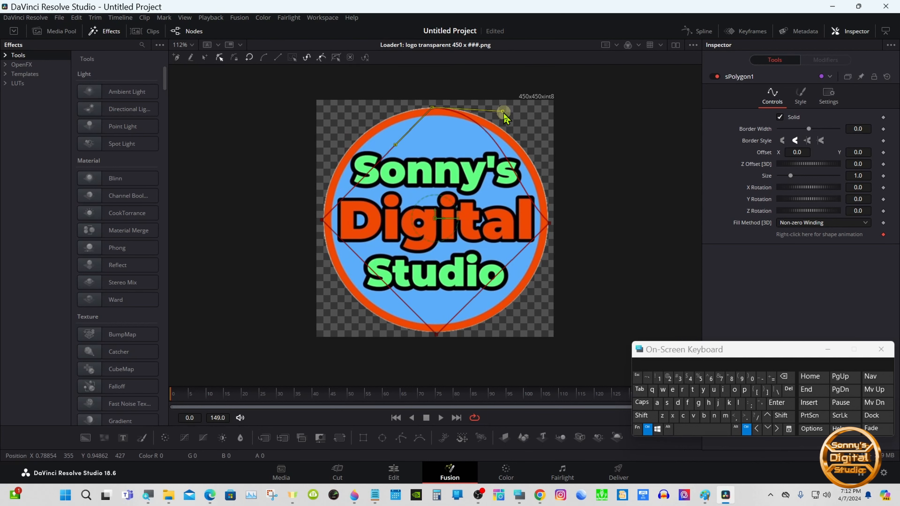
left_click_drag(395, 144, 363, 113)
left_click(647, 428)
- Fit the view and pull the right point's tangent handles vertically so the shape follows the circle's right edge
right_click(429, 238)
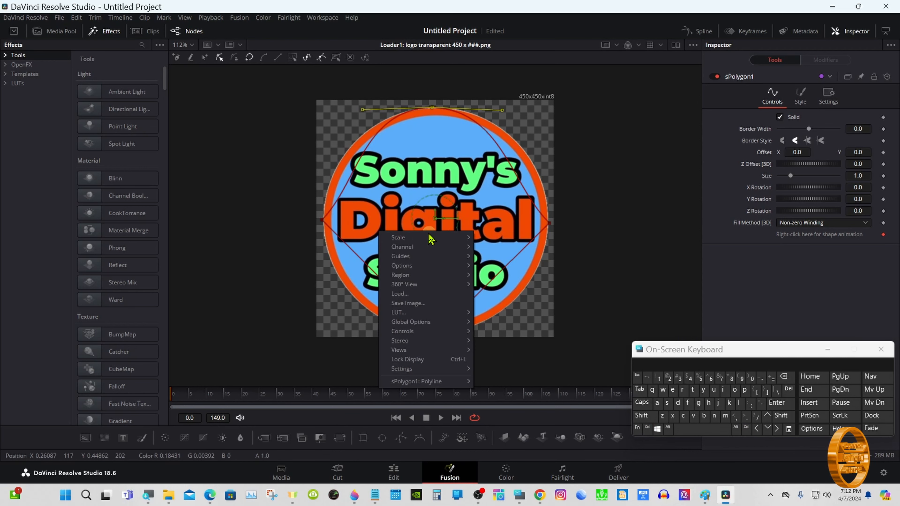
left_click(485, 232)
left_click(647, 428)
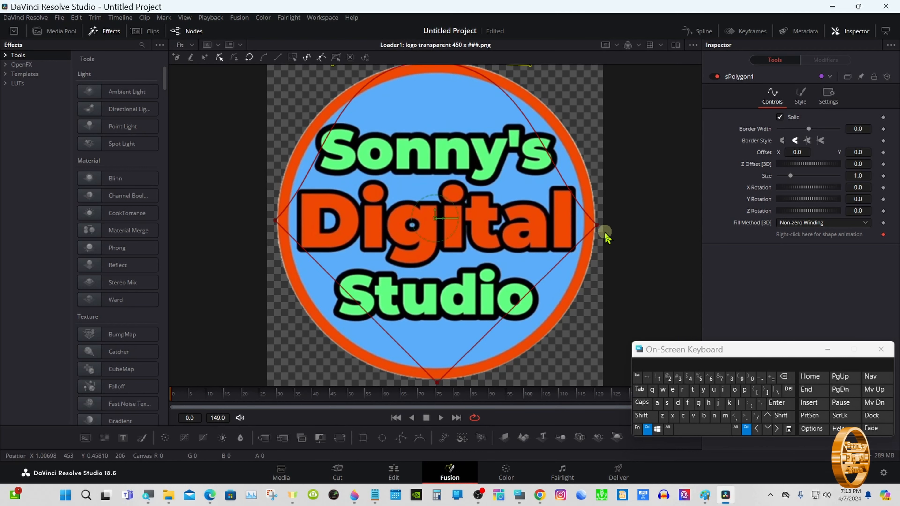
left_click_drag(596, 225, 596, 149)
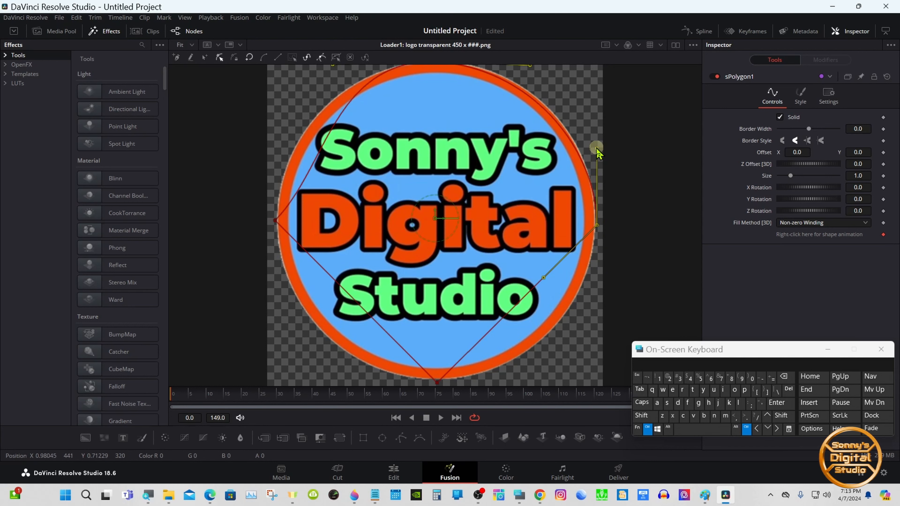
left_click_drag(545, 278, 595, 299)
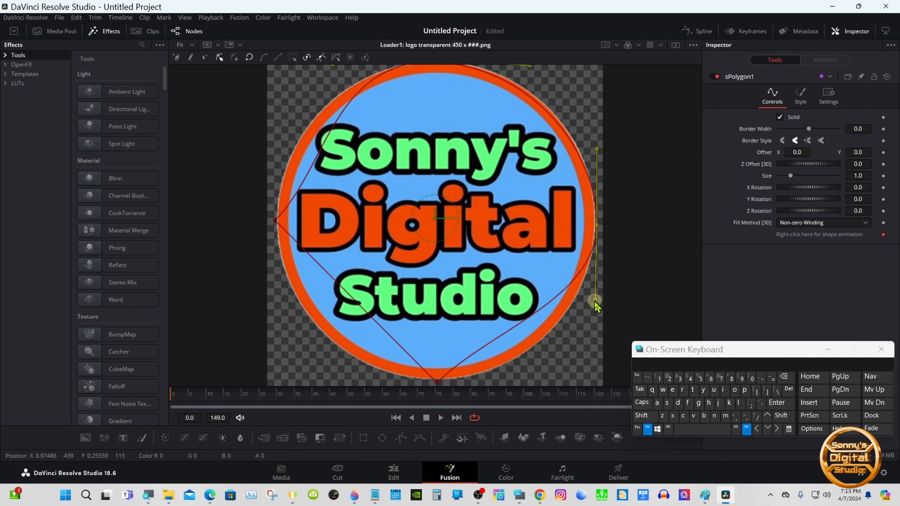
- Pull the bottom and left points' tangent handles so the polygon curves along the rest of the logo's circular edge
left_click_drag(437, 381, 521, 382)
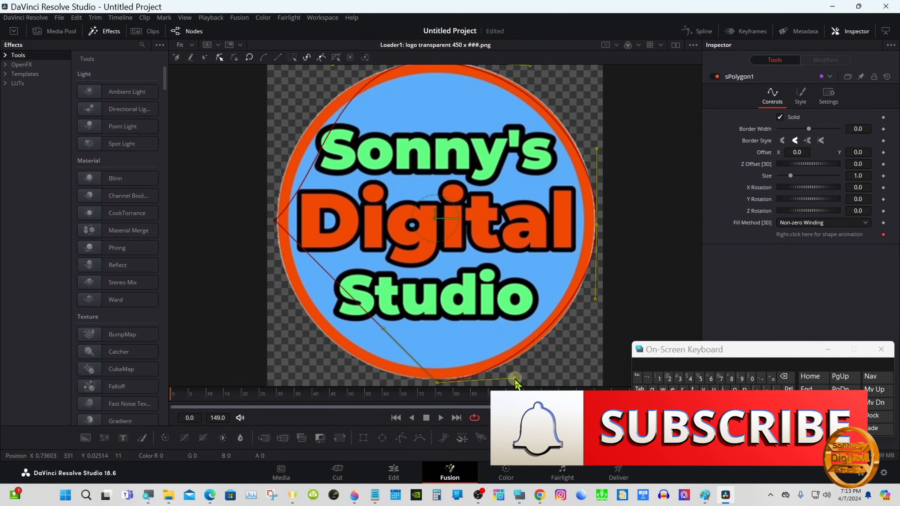
left_click_drag(595, 299, 596, 305)
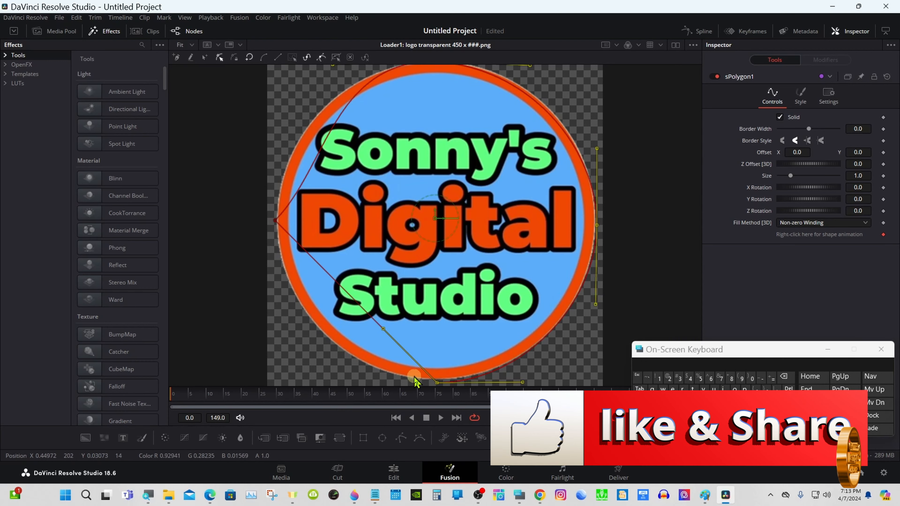
left_click_drag(383, 328, 352, 377)
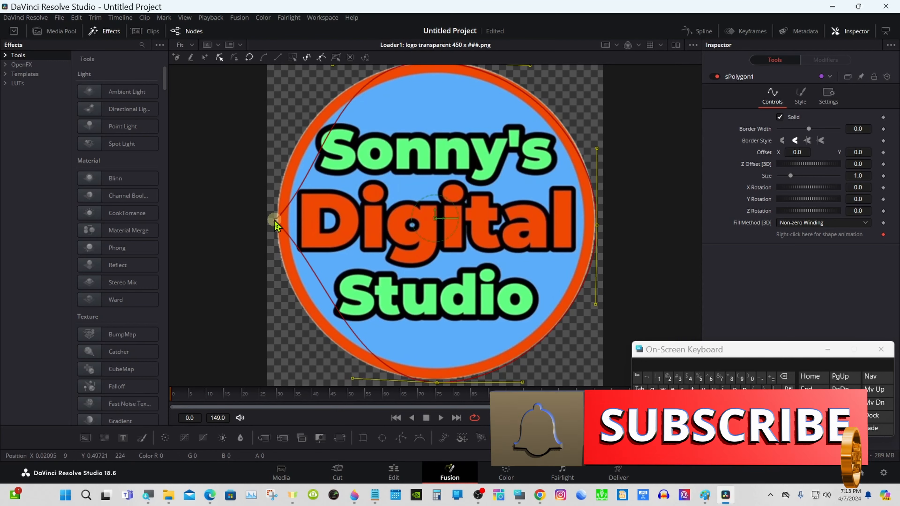
left_click_drag(275, 221, 281, 323)
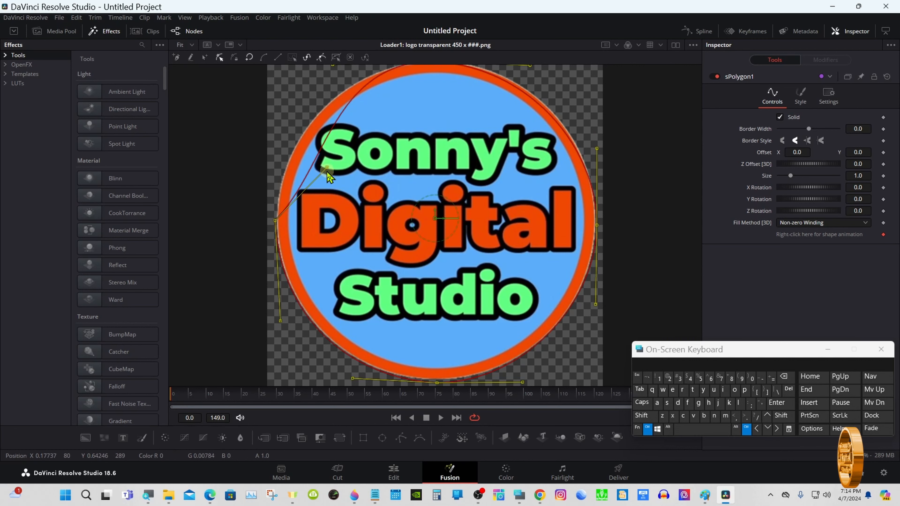
left_click_drag(327, 171, 274, 143)
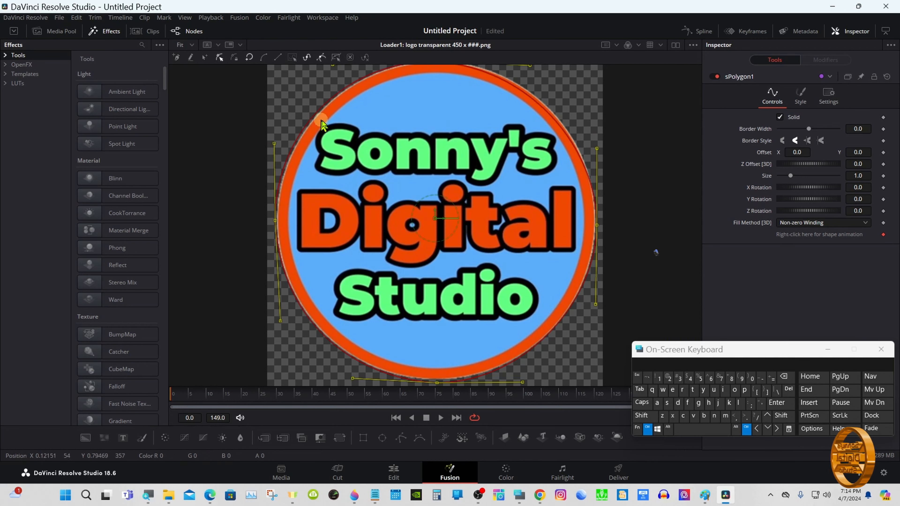
left_click(648, 434)
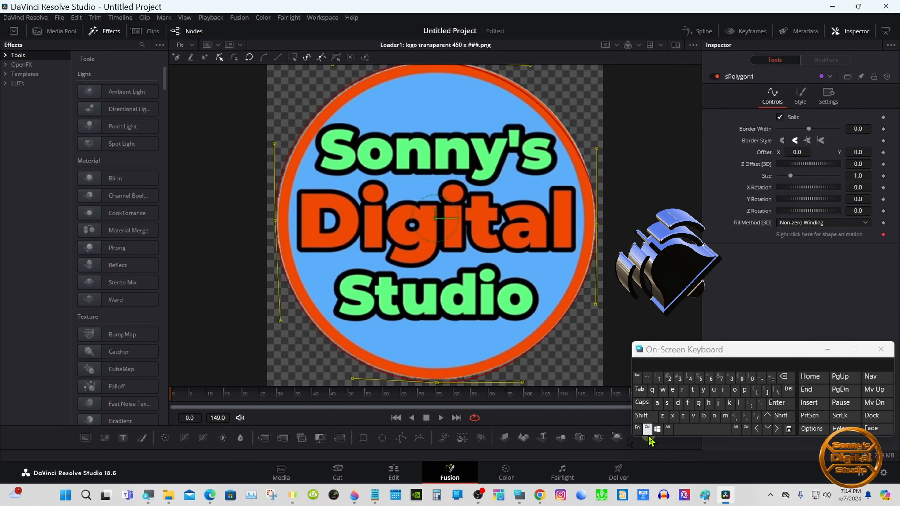
right_click(391, 274)
mouse_move(393, 279)
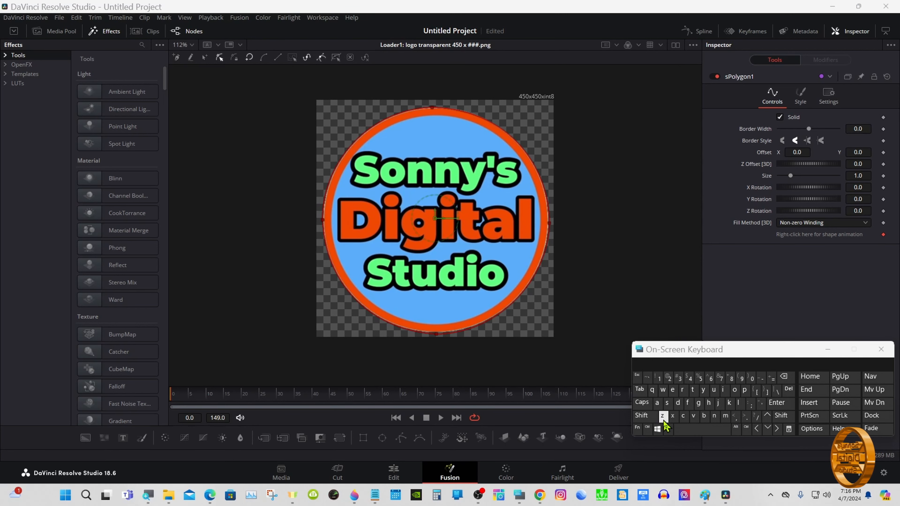
left_click(648, 428)
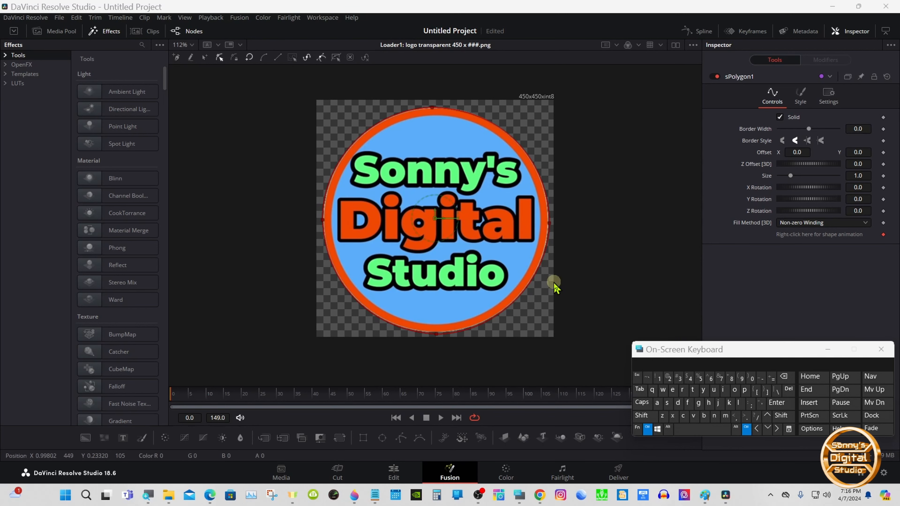
right_click(510, 272)
mouse_move(567, 280)
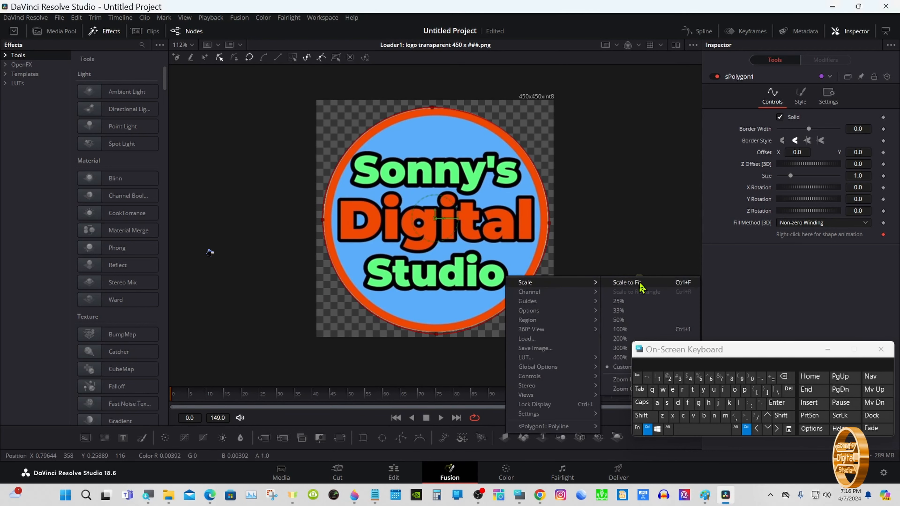
left_click(641, 285)
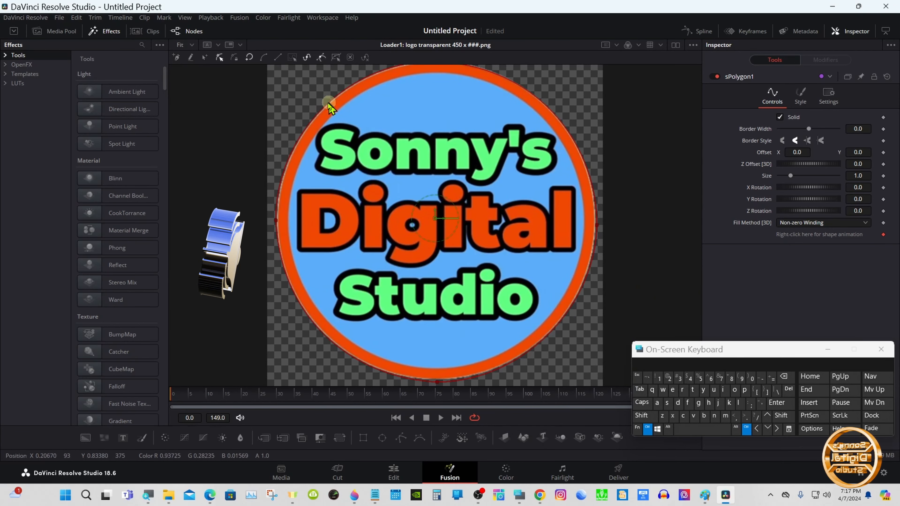
left_click(235, 60)
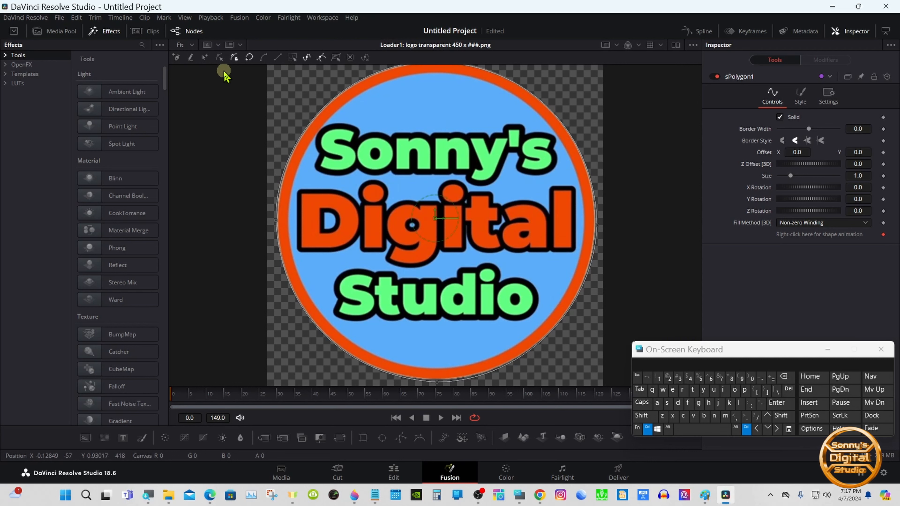
left_click(220, 60)
left_click_drag(361, 348, 524, 426)
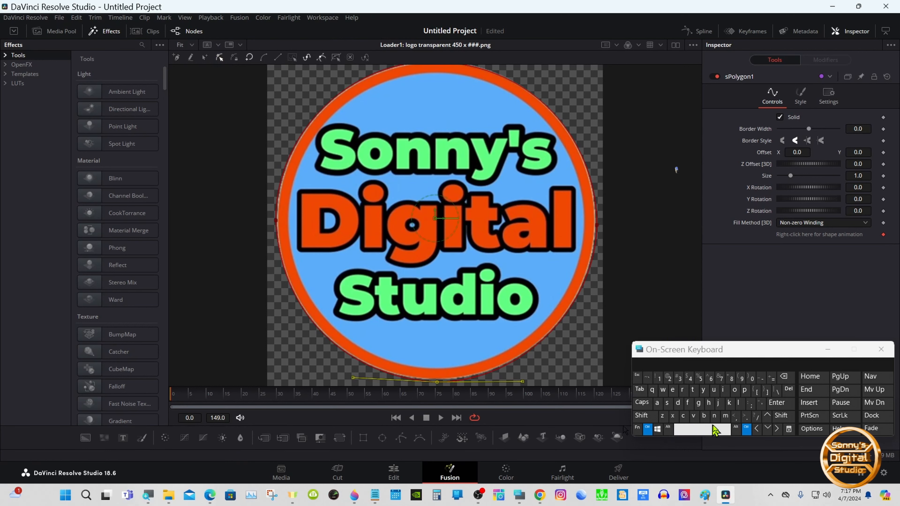
left_click(766, 416)
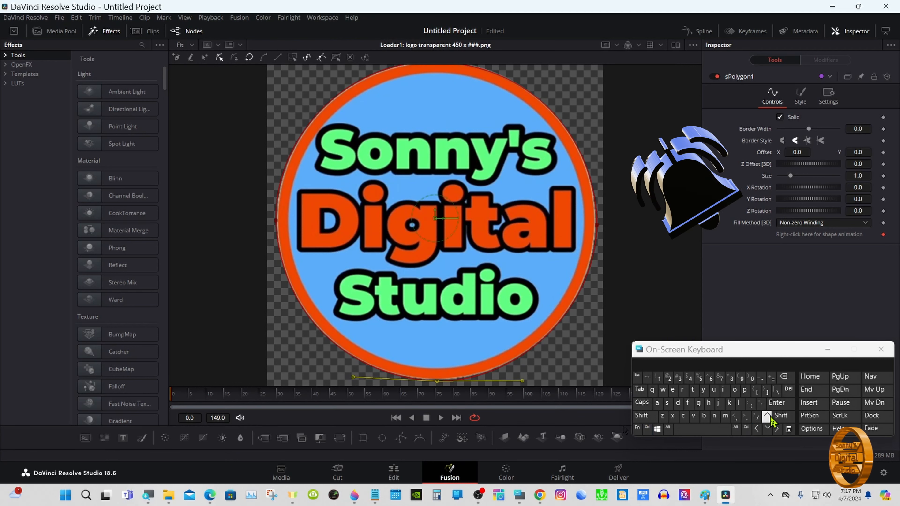
left_click(319, 197)
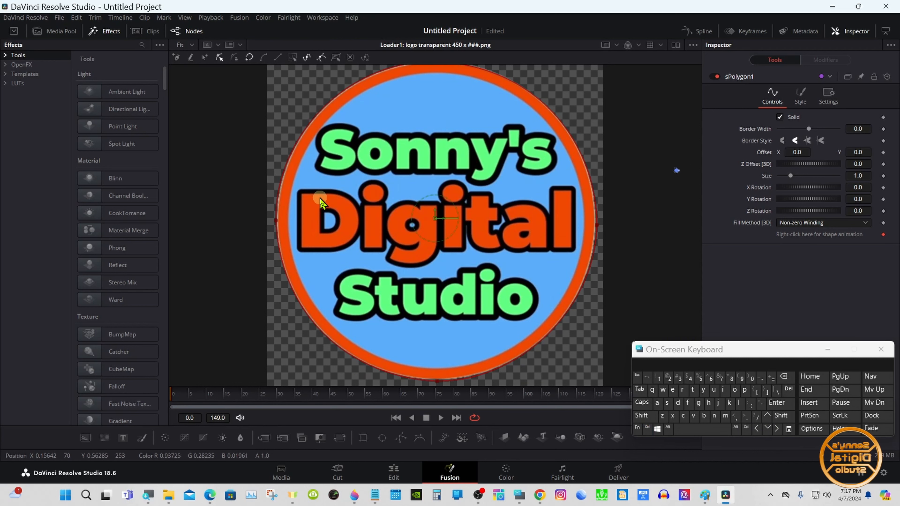
left_click(220, 59)
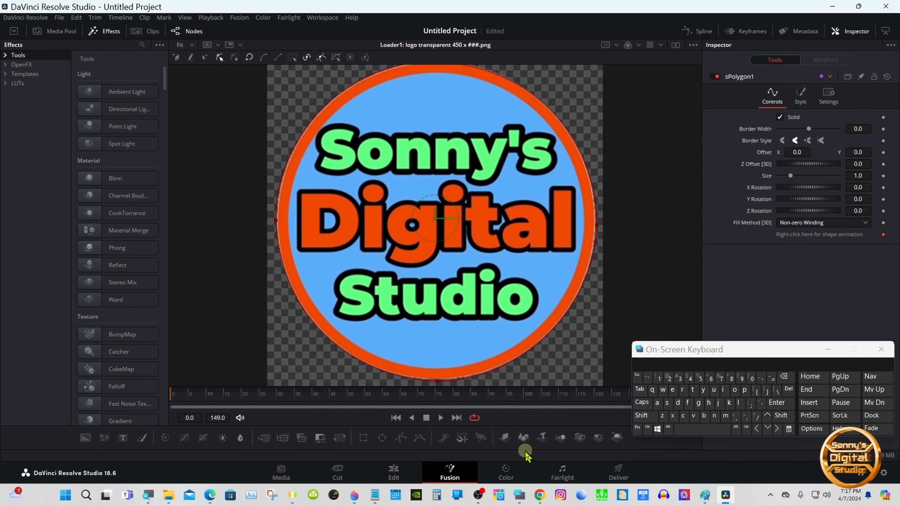
- Enlarge the node graph area and switch the viewer layout to a single viewer
left_click_drag(524, 449, 510, 252)
left_click(432, 311)
left_click_drag(709, 350, 659, 361)
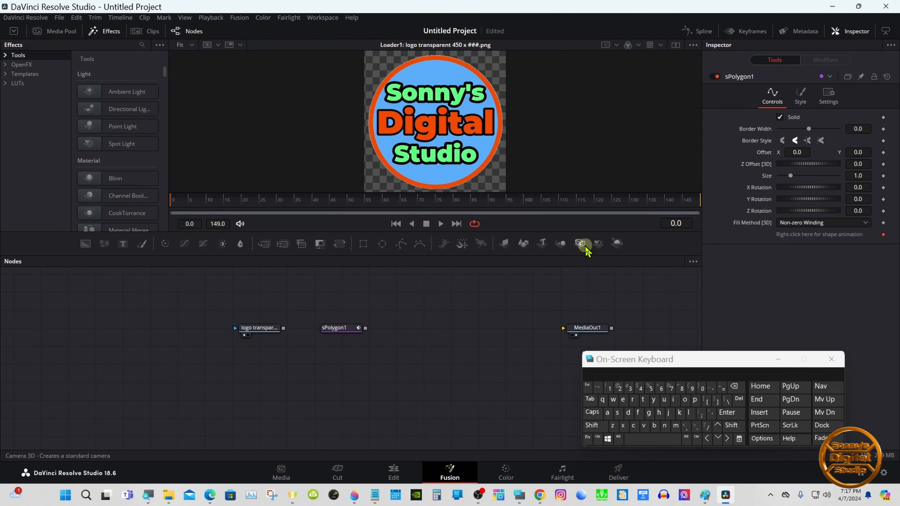
left_click(675, 45)
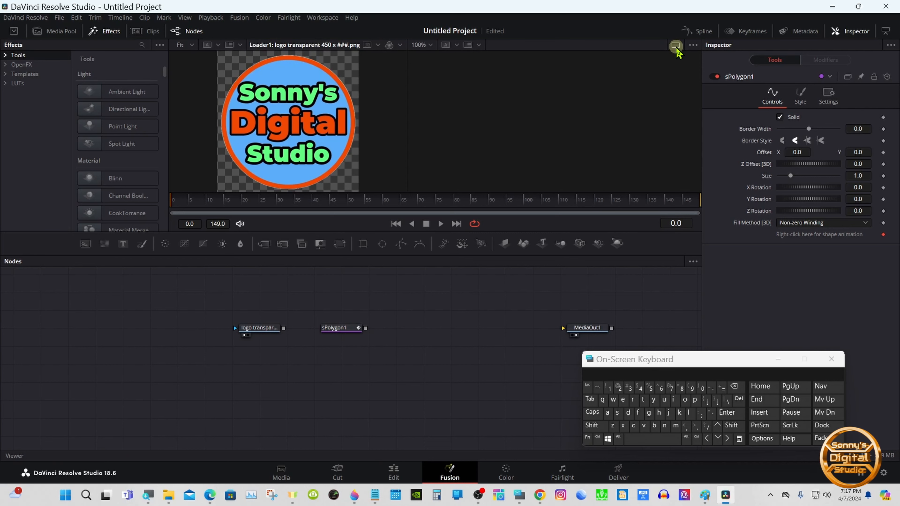
- Add an Extrude 3D tool after sPolygon1 from the Select Tool dialog and place it between sPolygon1 and MediaOut1
left_click(592, 425)
left_click(639, 439)
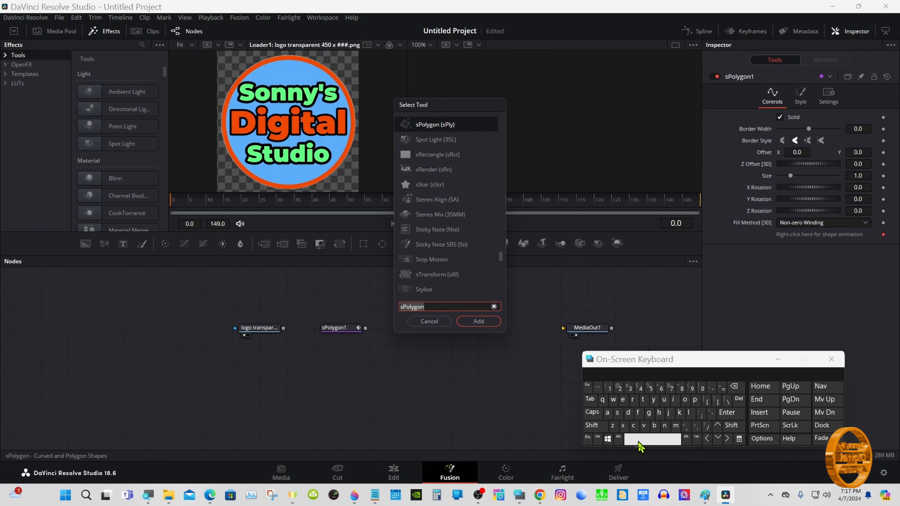
left_click(622, 399)
left_click(622, 425)
left_click(642, 399)
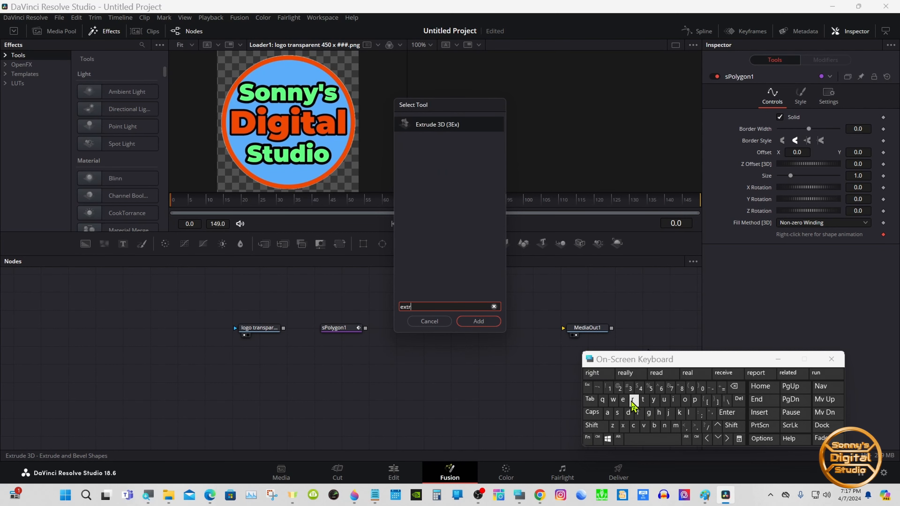
left_click(455, 125)
left_click(475, 320)
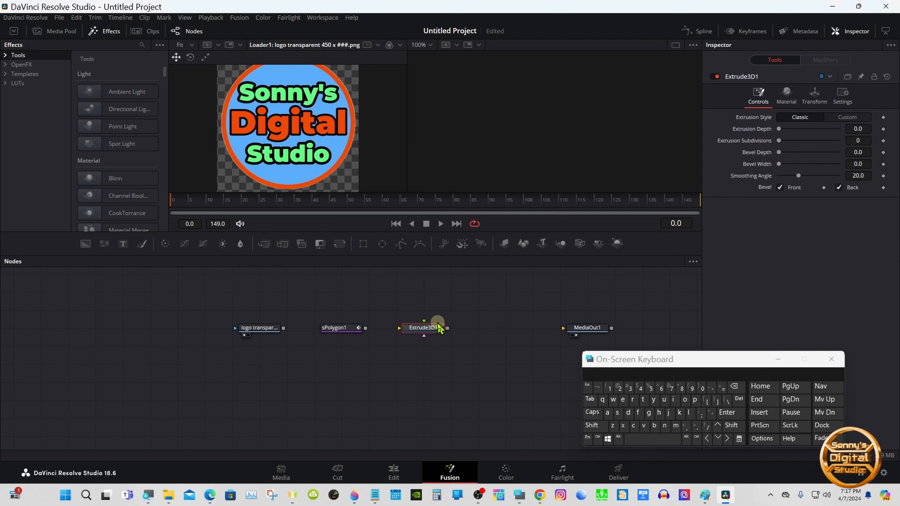
left_click(409, 335)
left_click_drag(413, 334, 441, 333)
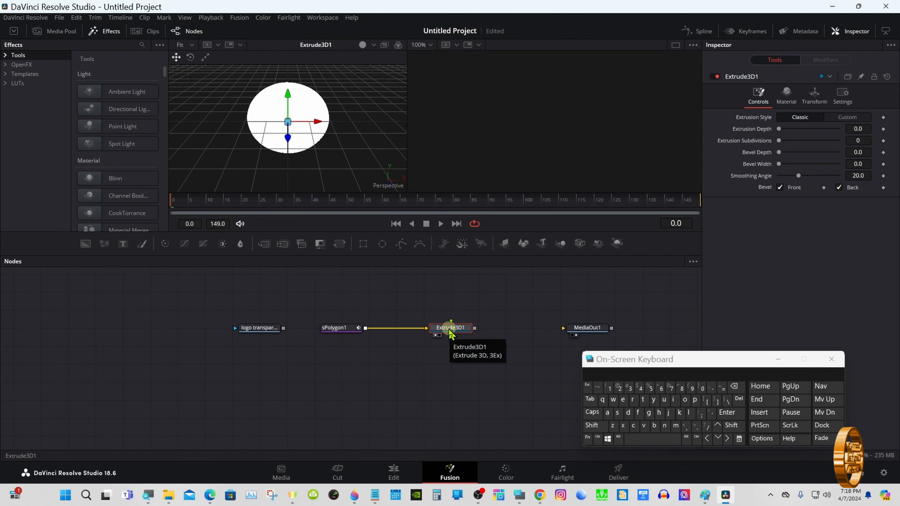
left_click(481, 407)
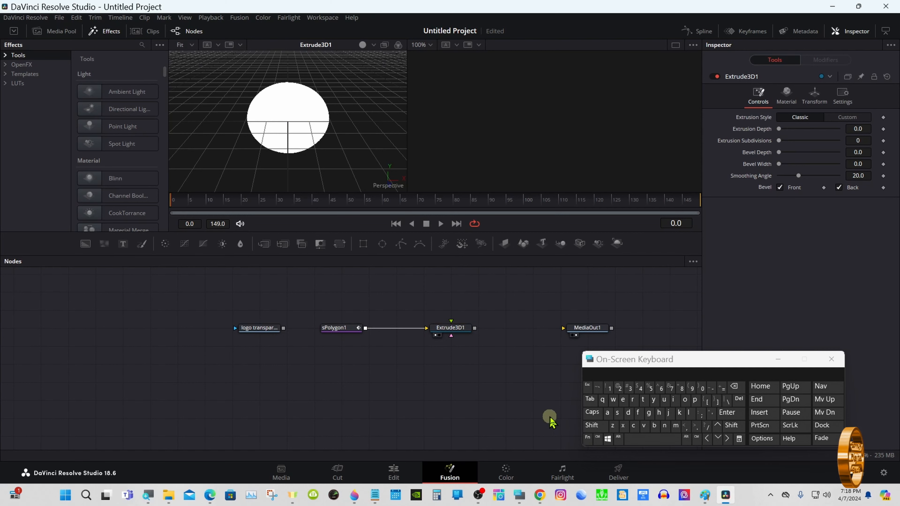
- Set Extrude3D1's smoothing angle to 60, extrusion subdivisions to 10 and extrusion depth to 0.08
left_click(595, 425)
left_click_drag(347, 150, 458, 97)
left_click(596, 428)
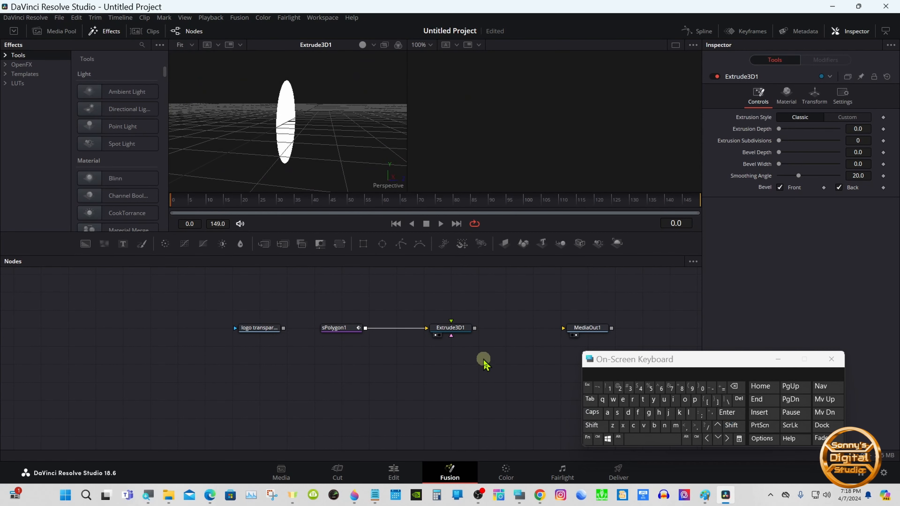
left_click(455, 329)
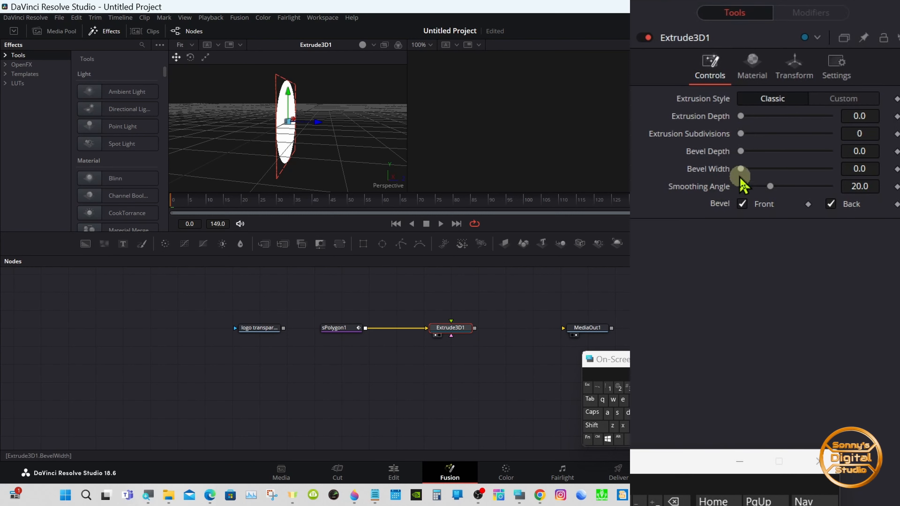
left_click_drag(768, 187, 877, 186)
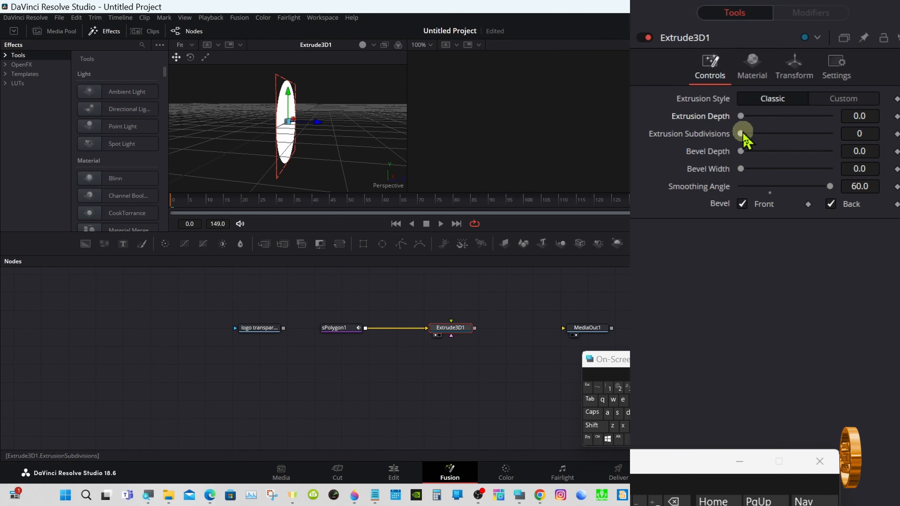
left_click_drag(743, 134, 891, 135)
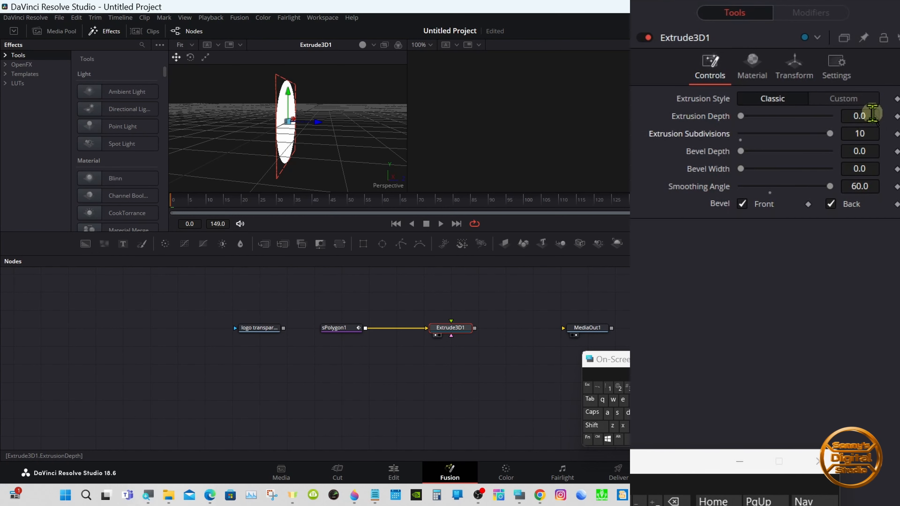
left_click(864, 116)
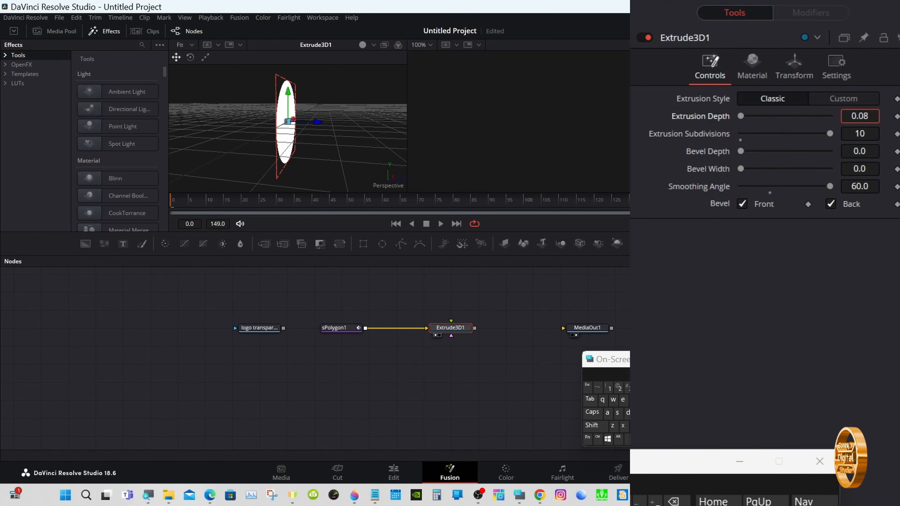
type("0.08")
key("Return")
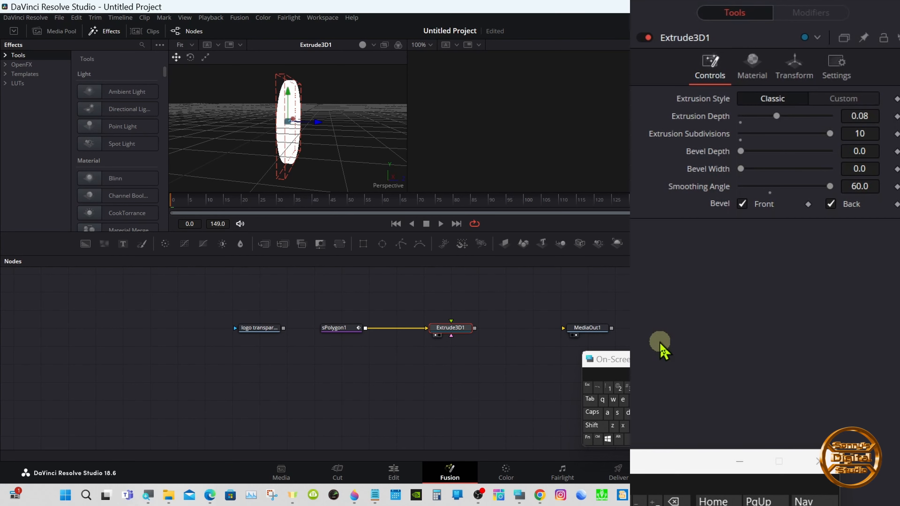
- Add a Merge 3D tool after Extrude3D1 in the node chain
left_click(363, 45)
left_click(363, 45)
left_click(362, 44)
left_click(363, 45)
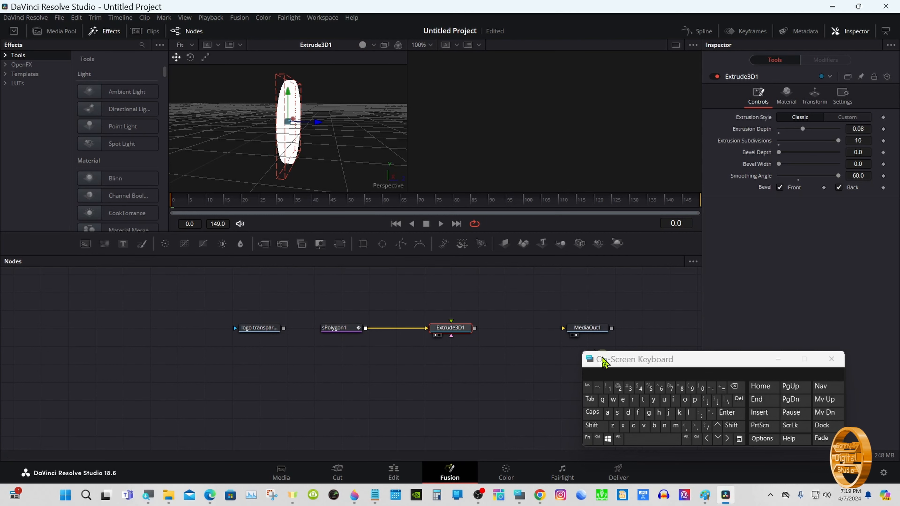
left_click_drag(604, 361, 616, 364)
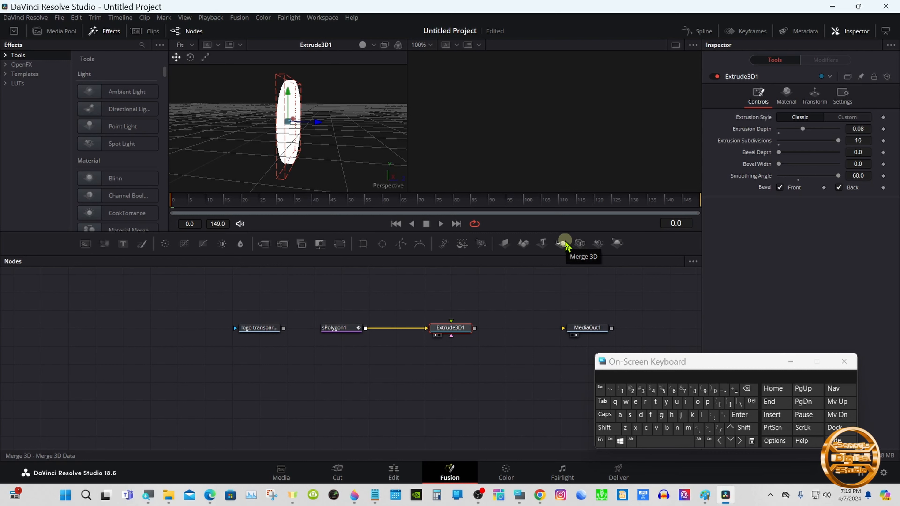
left_click(564, 244)
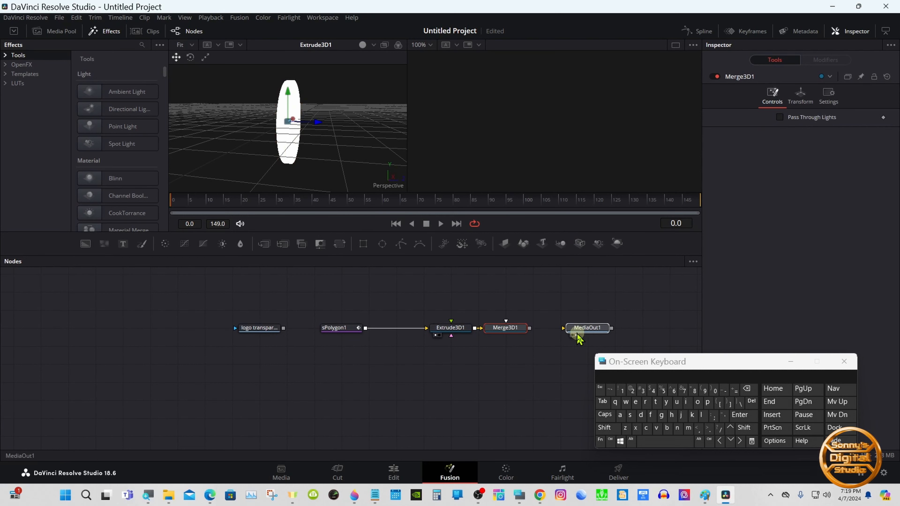
- Insert a Renderer 3D between Merge3D1 and MediaOut1 and set its renderer type to Hardware Renderer
left_click_drag(581, 331, 636, 331)
left_click(513, 333)
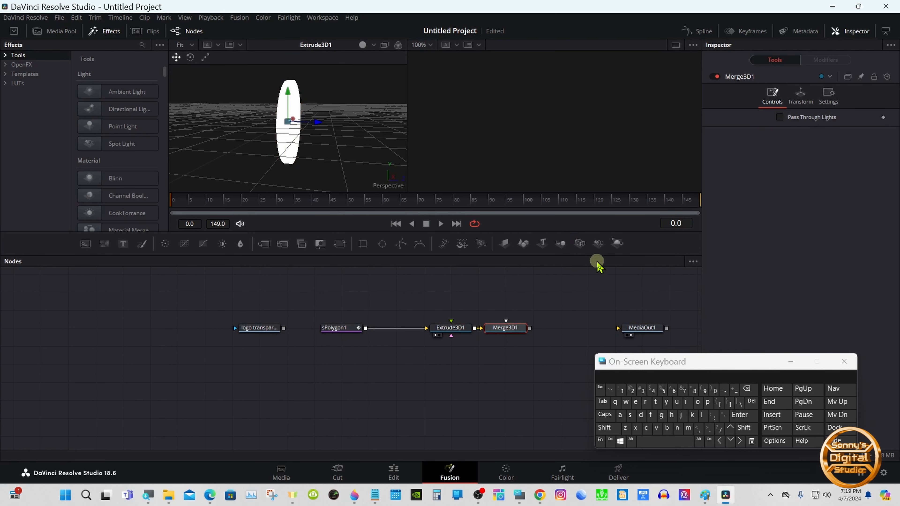
left_click(618, 244)
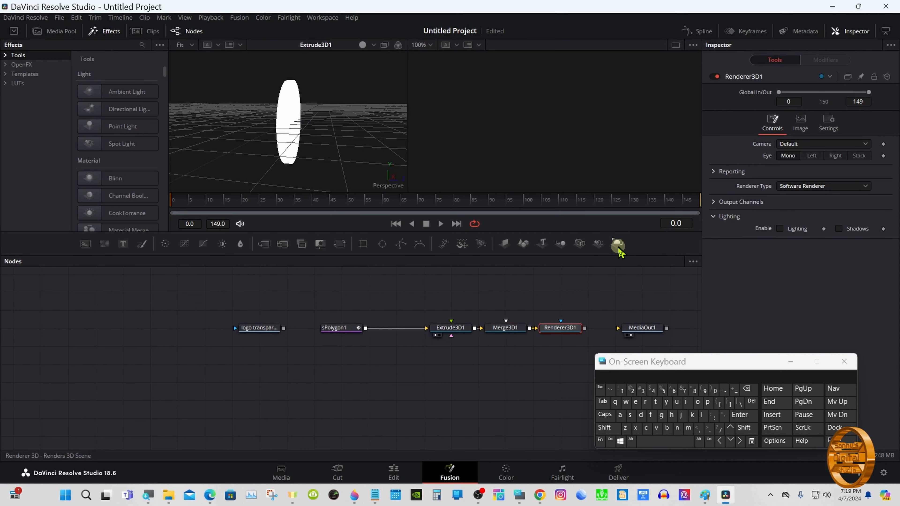
left_click_drag(583, 327, 642, 330)
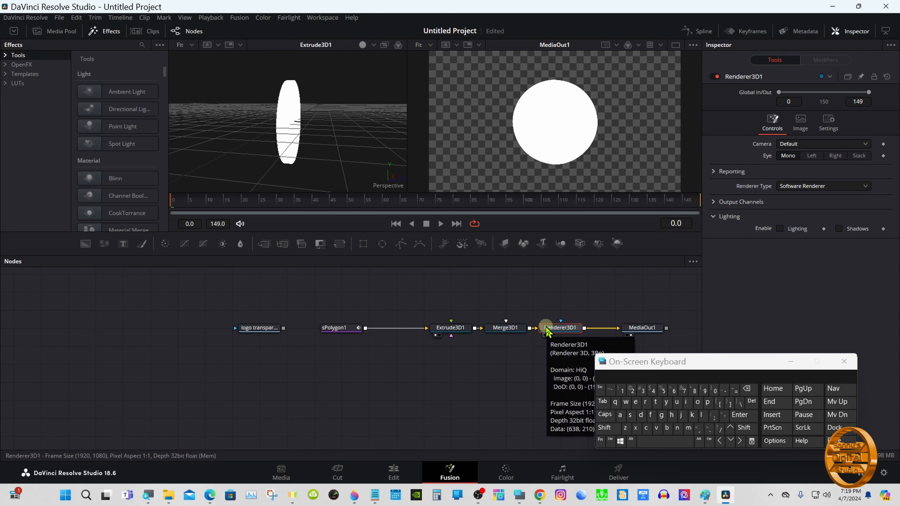
left_click(802, 189)
left_click(803, 200)
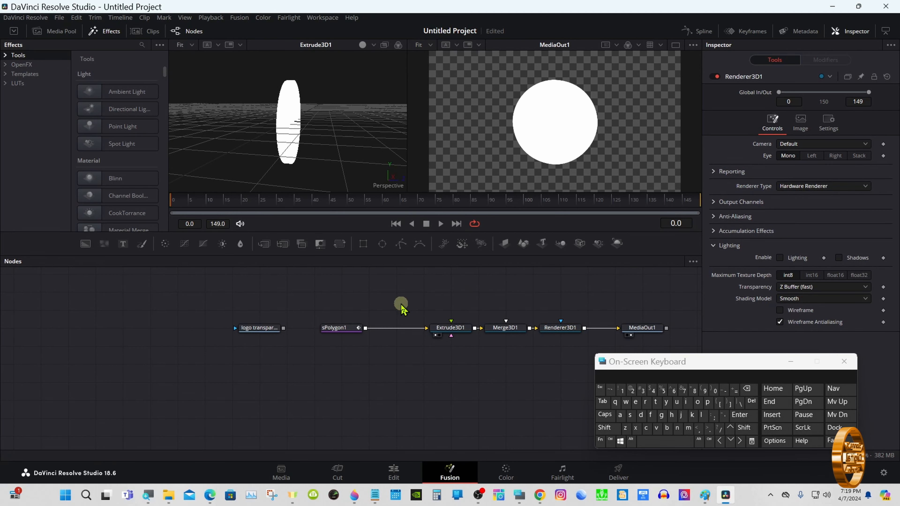
- Move the logo loader up, add an Image Plane 3D after it, and connect the image plane into Merge3D1
left_click_drag(267, 327, 311, 293)
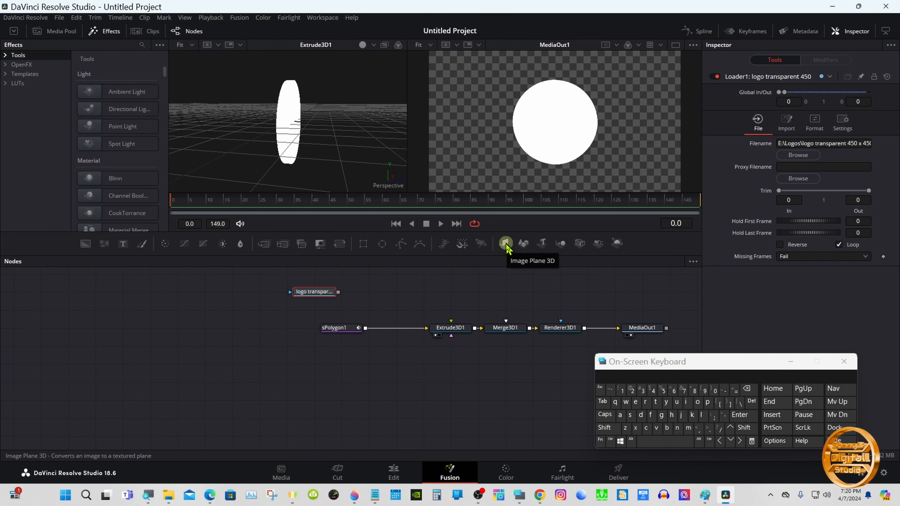
left_click_drag(508, 248, 505, 255)
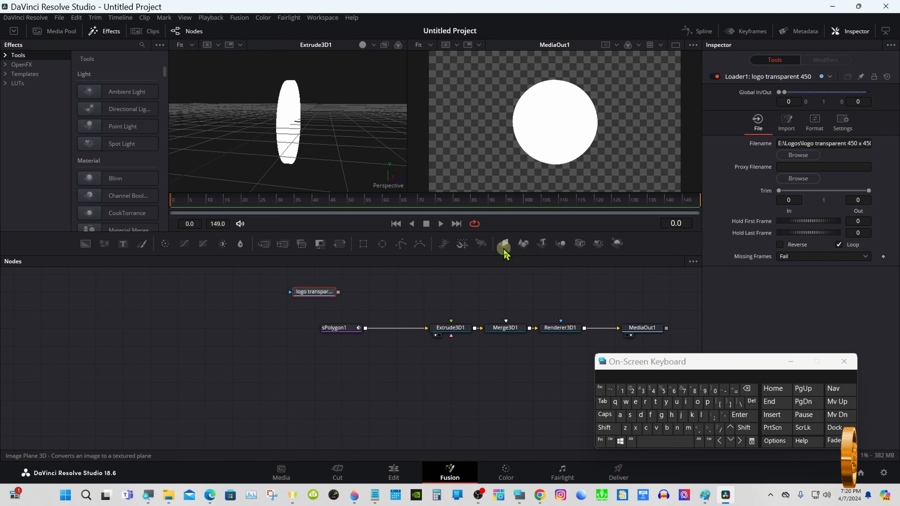
left_click(504, 247)
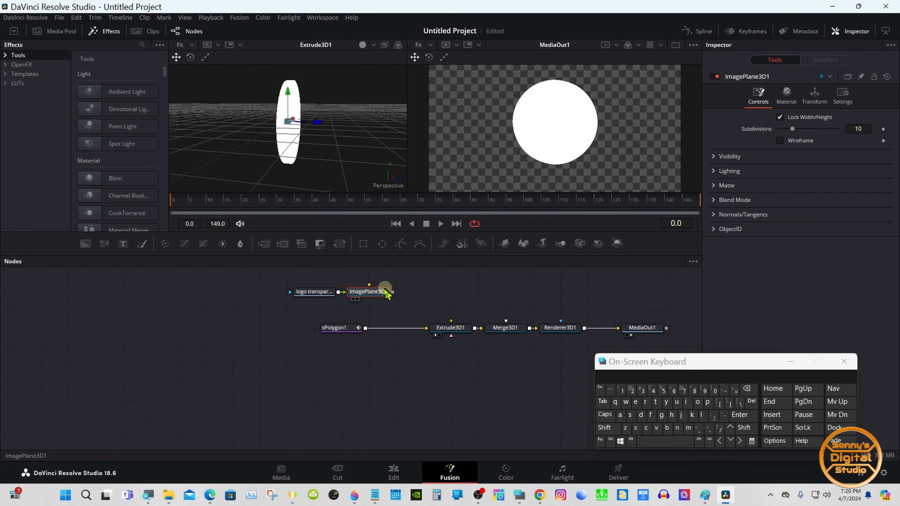
left_click_drag(372, 293, 507, 334)
left_click_drag(392, 296, 446, 299)
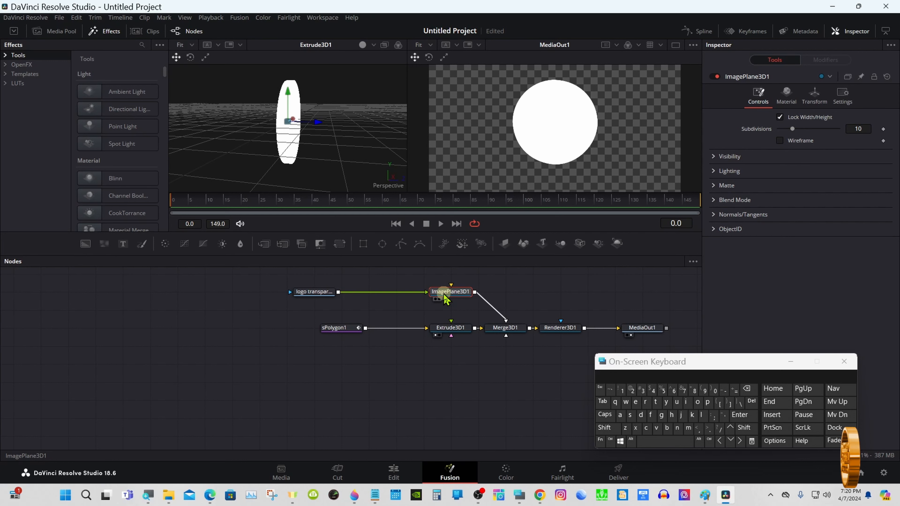
- Set ImagePlane3D1's Z translation to 0.081 so it sits on the extrusion's front face
left_click(321, 291)
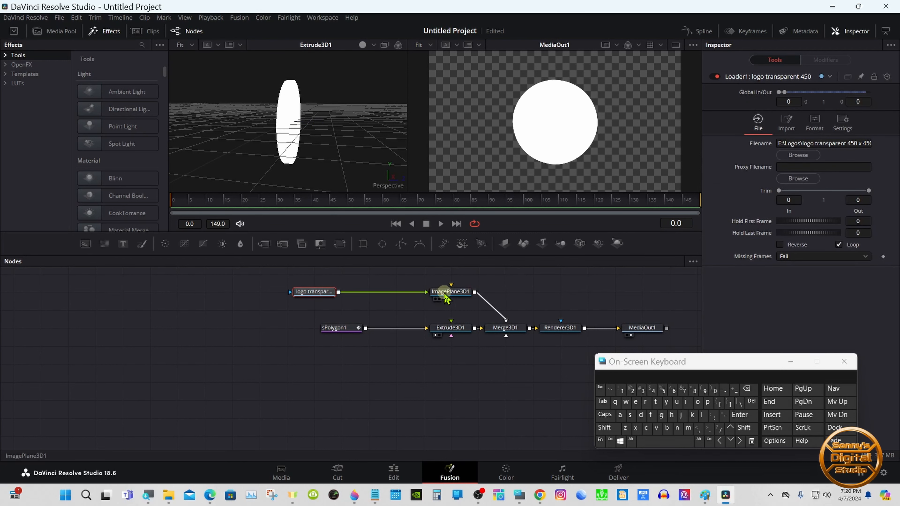
left_click(457, 293)
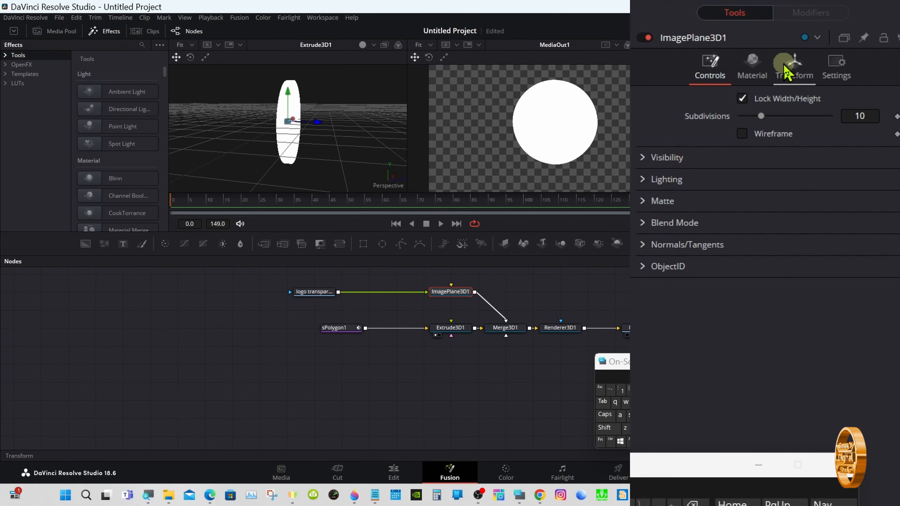
left_click(785, 69)
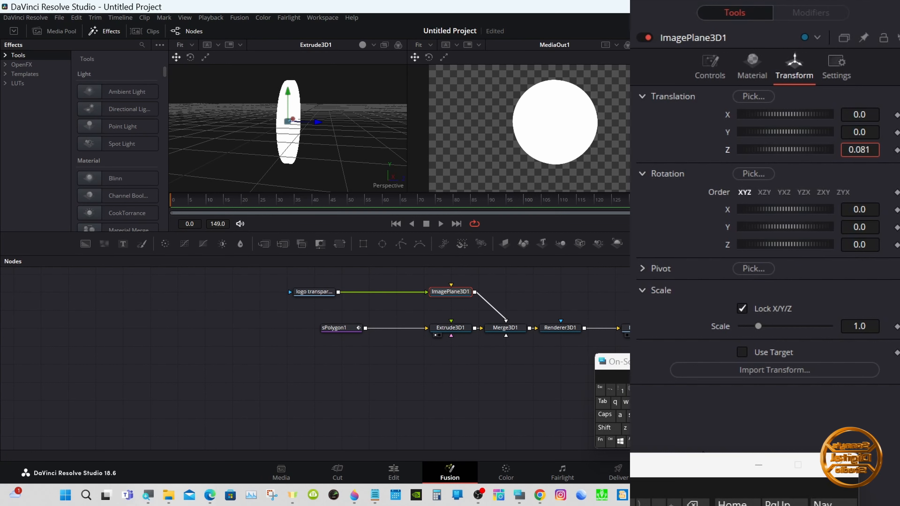
key("Tab")
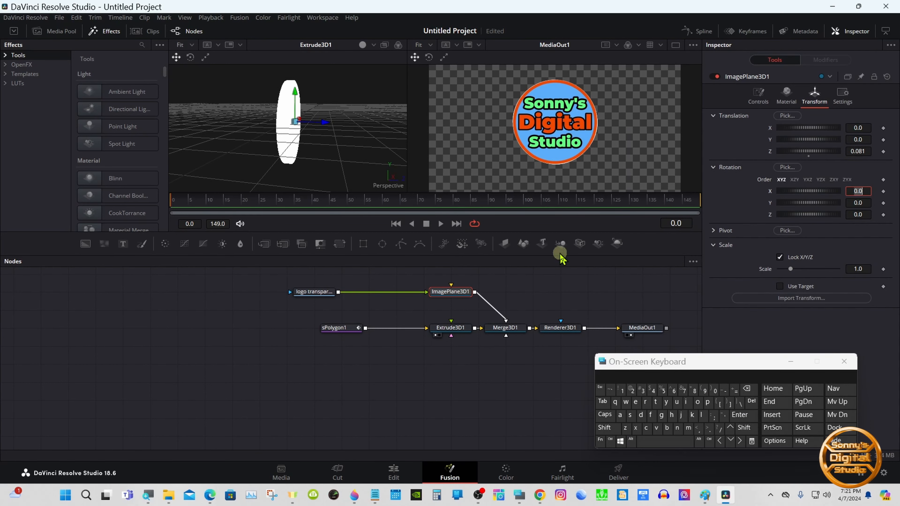
- View Merge3D1 in the 3D viewer and orbit around to inspect the logo plane against the extruded rim
left_click(608, 428)
left_click_drag(279, 167, 251, 163)
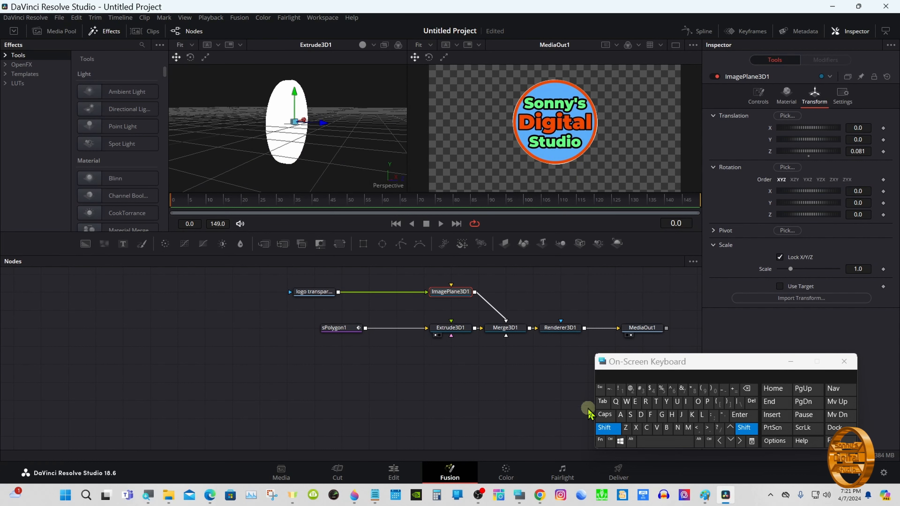
left_click(606, 428)
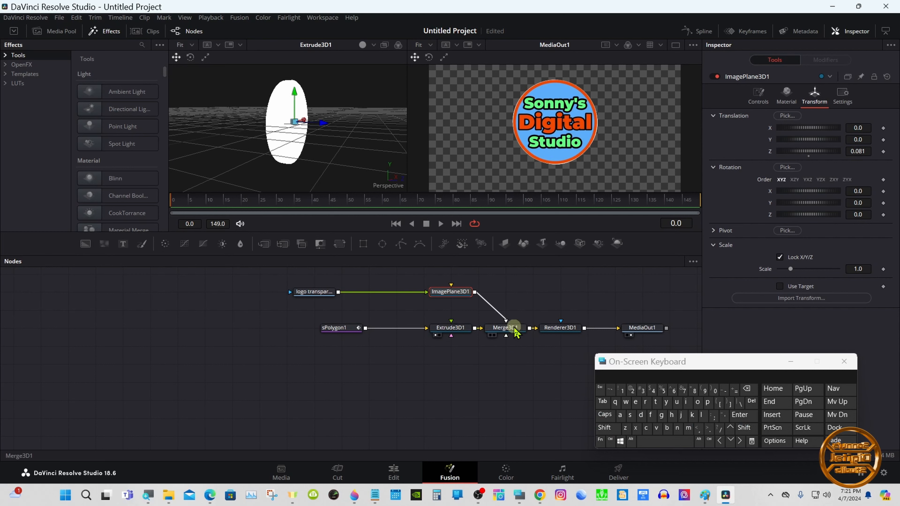
left_click_drag(514, 330, 370, 136)
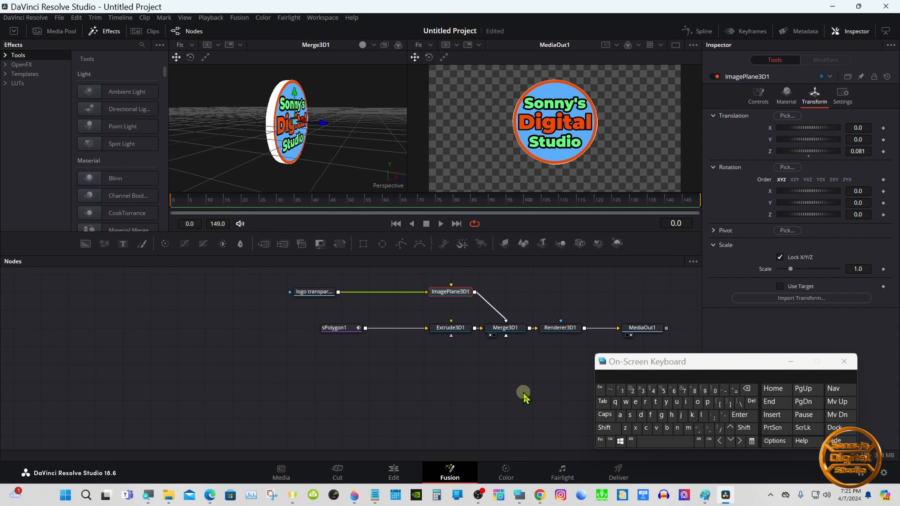
left_click(605, 428)
left_click_drag(308, 145, 368, 151)
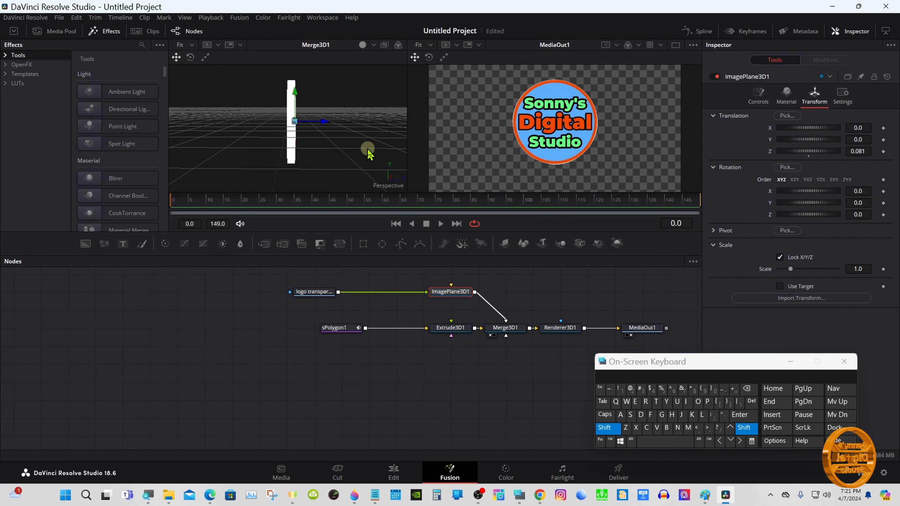
left_click(607, 427)
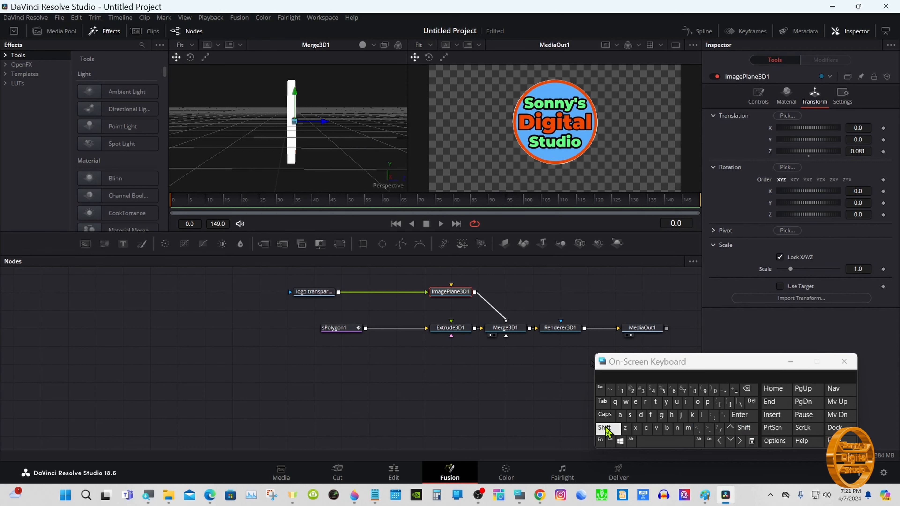
- Duplicate the logo loader and ImagePlane3D1 below and connect the copied image plane into Merge3D1
left_click_drag(257, 279, 457, 302)
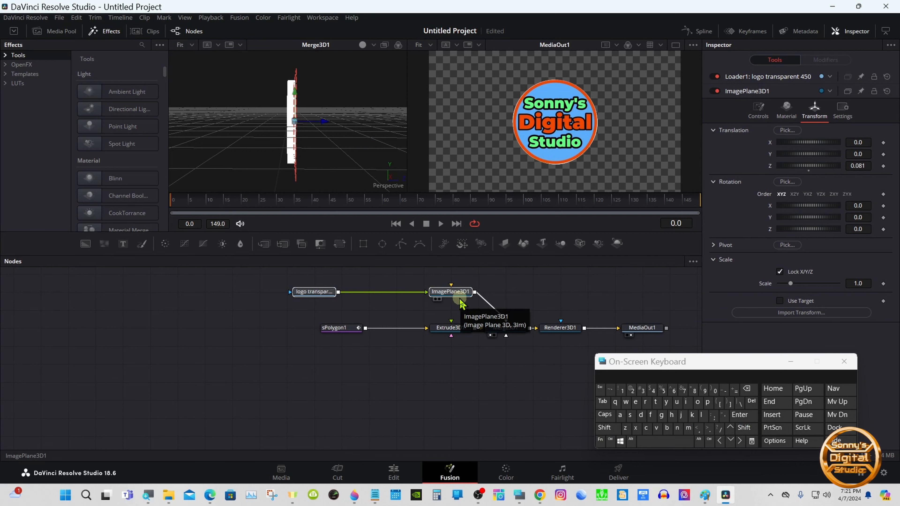
right_click(436, 294)
left_click(458, 53)
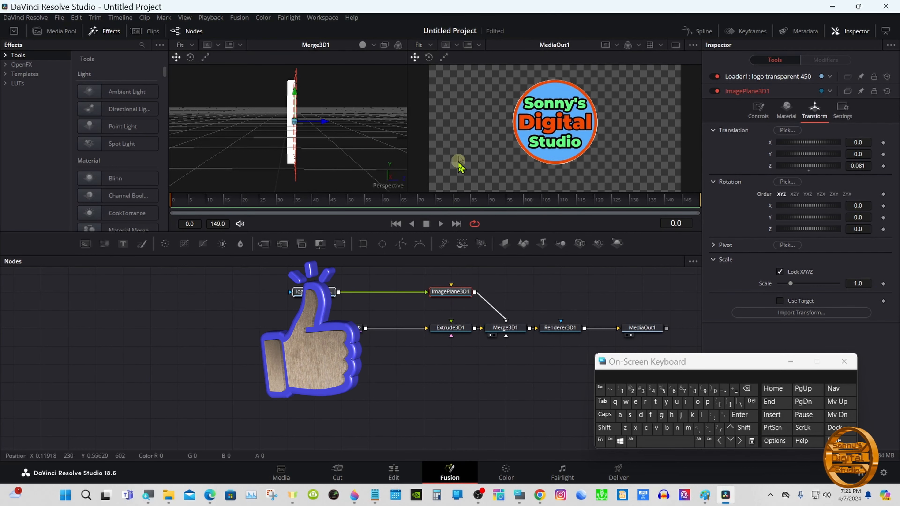
right_click(462, 372)
left_click(476, 359)
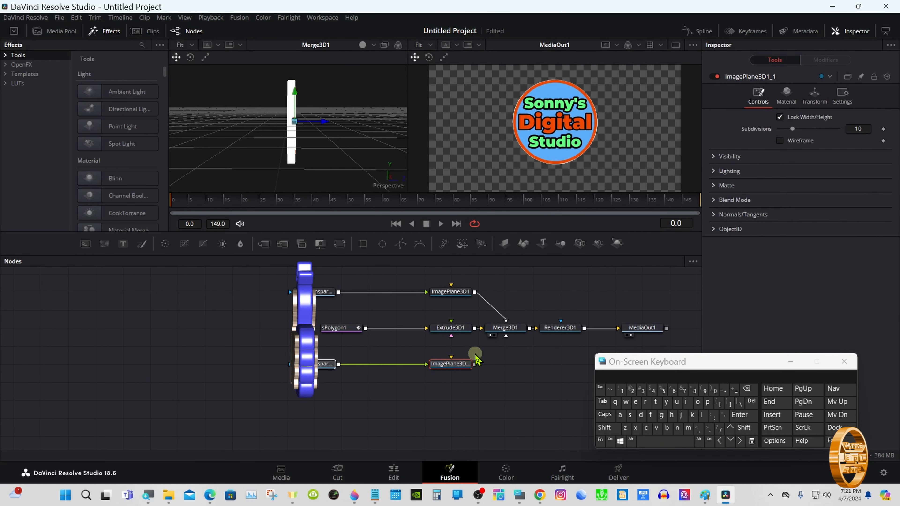
left_click_drag(474, 364, 506, 335)
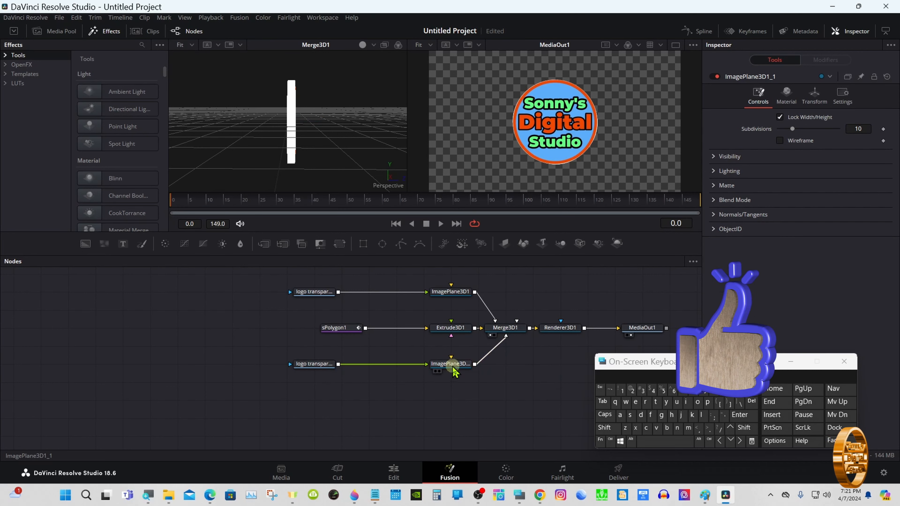
- Set ImagePlane3D1_1's Z translation to -0.001 to place the second logo on the back face
left_click(606, 427)
left_click_drag(313, 176, 341, 164)
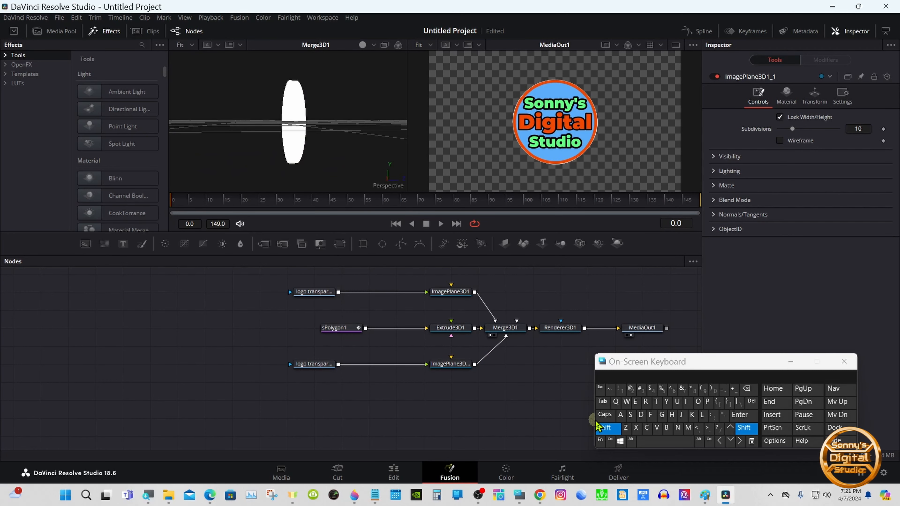
left_click(460, 365)
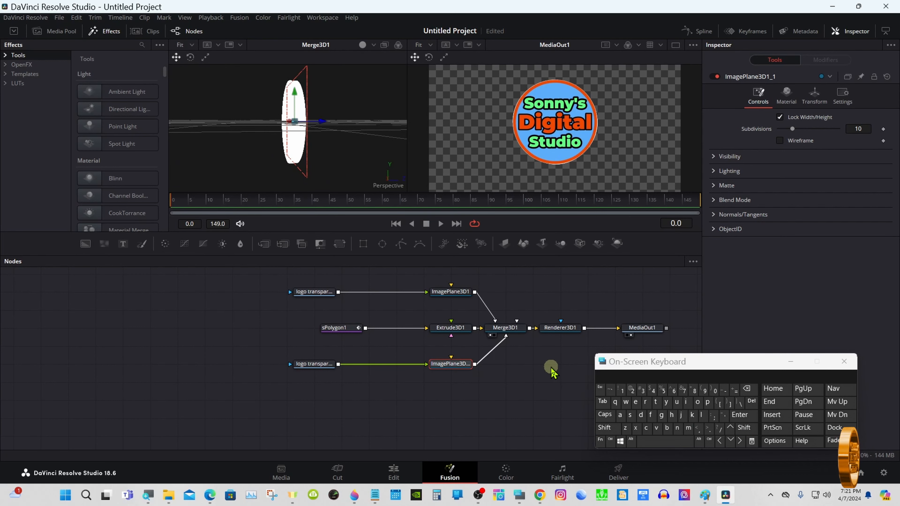
left_click(814, 99)
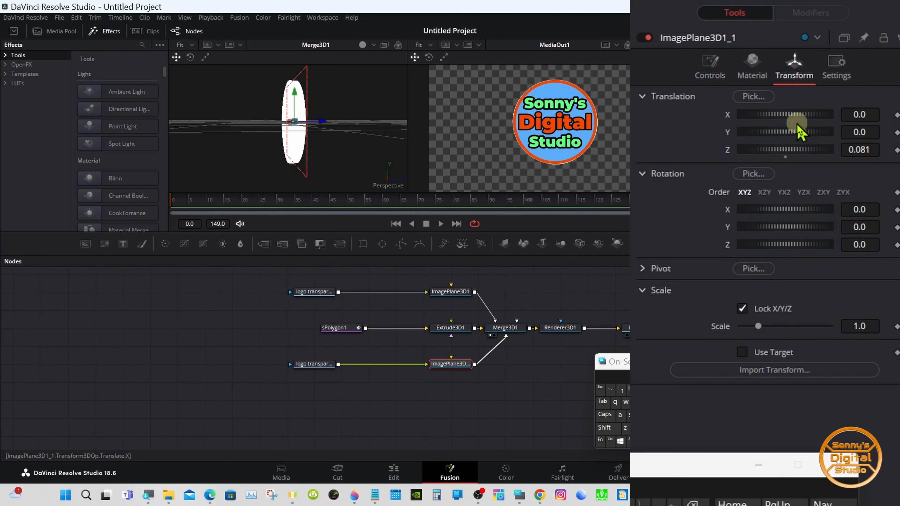
left_click_drag(794, 149, 793, 156)
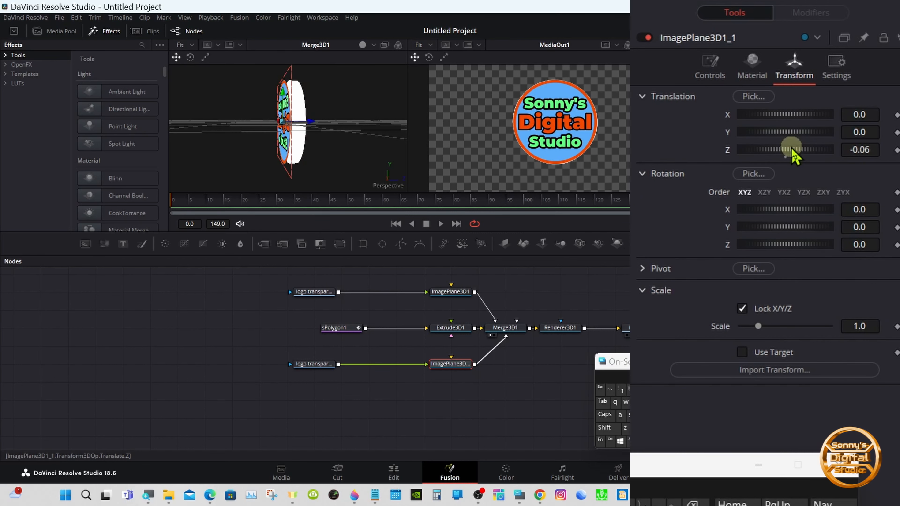
left_click(856, 149)
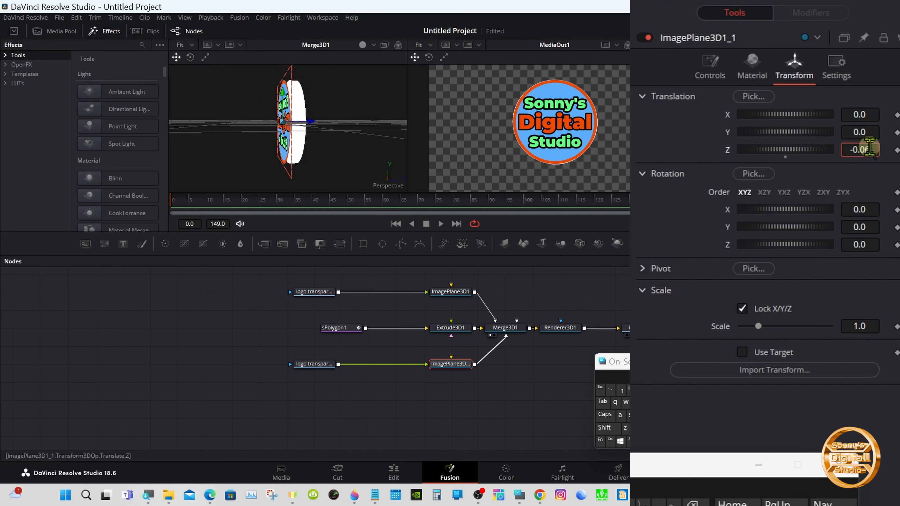
left_click_drag(851, 151, 863, 148)
left_click(655, 311)
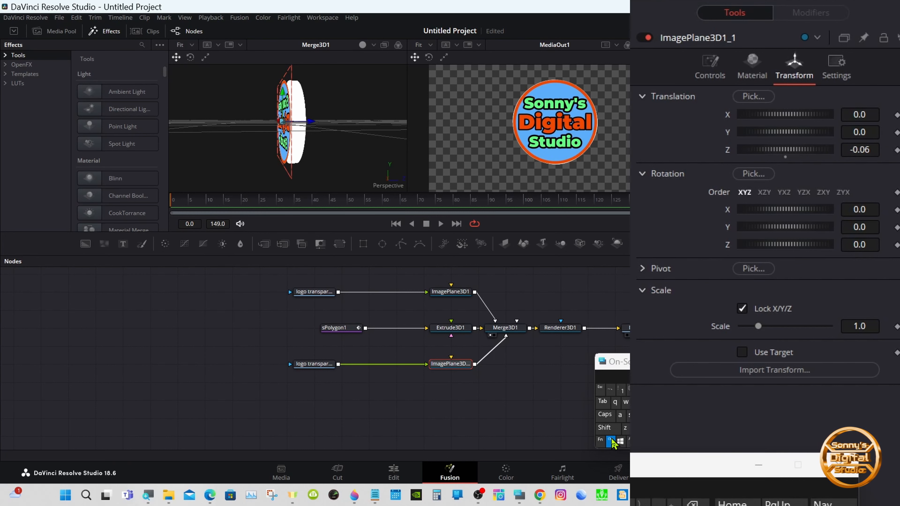
left_click_drag(860, 148, 894, 123)
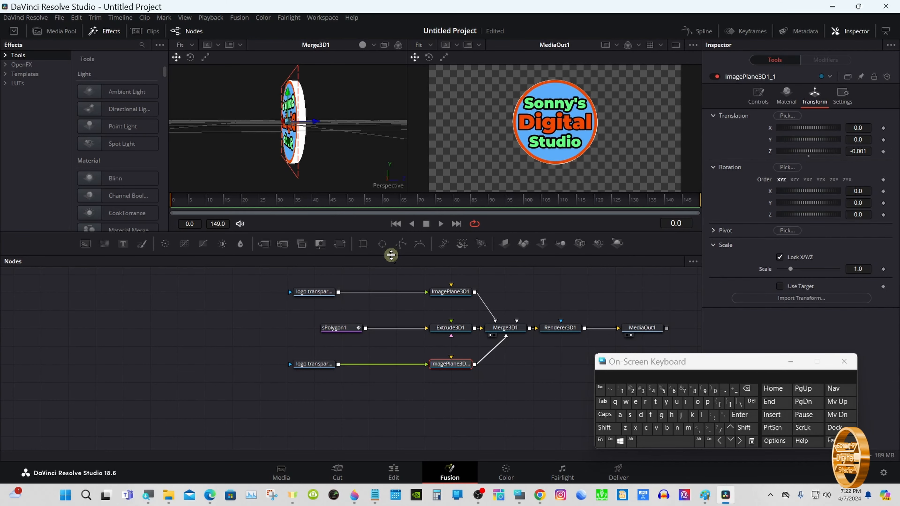
- Shift Renderer3D1 and MediaOut1 aside and insert a Transform 3D tool after Merge3D1
mouse_move(391, 255)
left_mouse_down()
mouse_move(389, 390)
mouse_move(388, 261)
left_mouse_up()
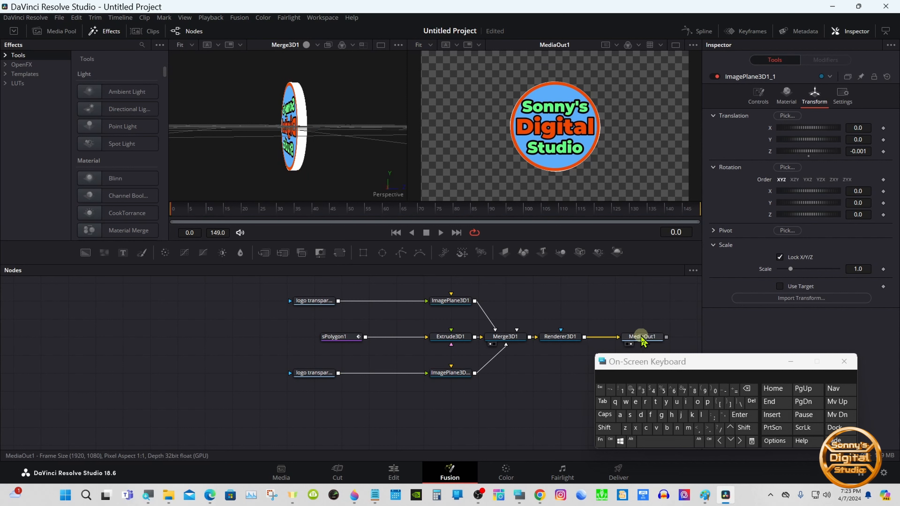
left_click_drag(640, 337, 666, 336)
left_click_drag(570, 337, 625, 336)
left_click(515, 336)
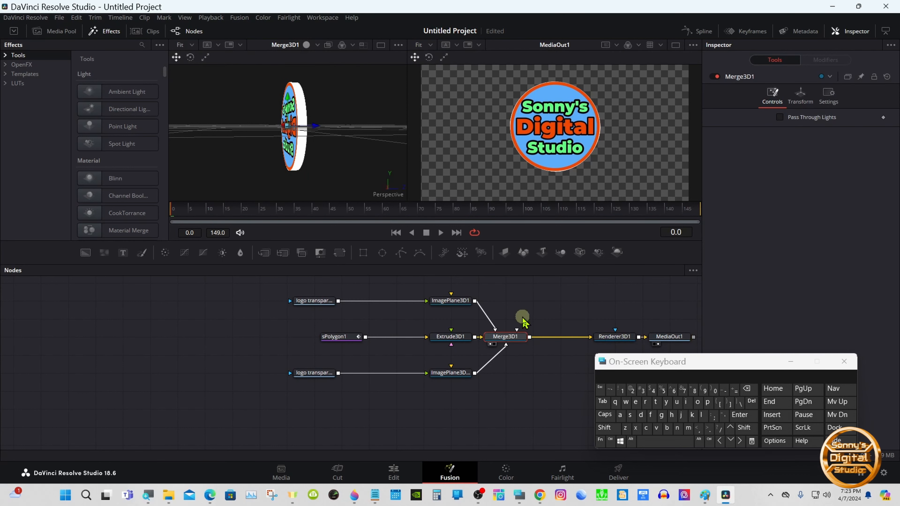
left_click(617, 429)
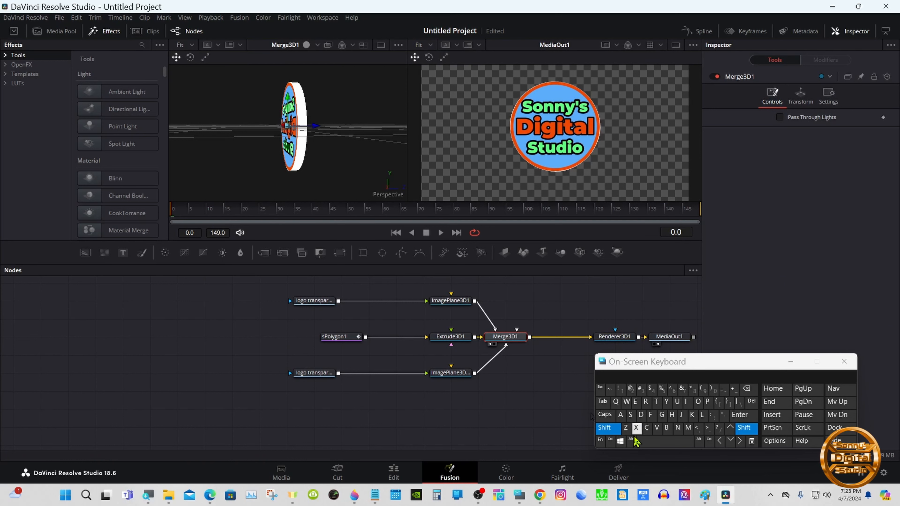
left_click(646, 443)
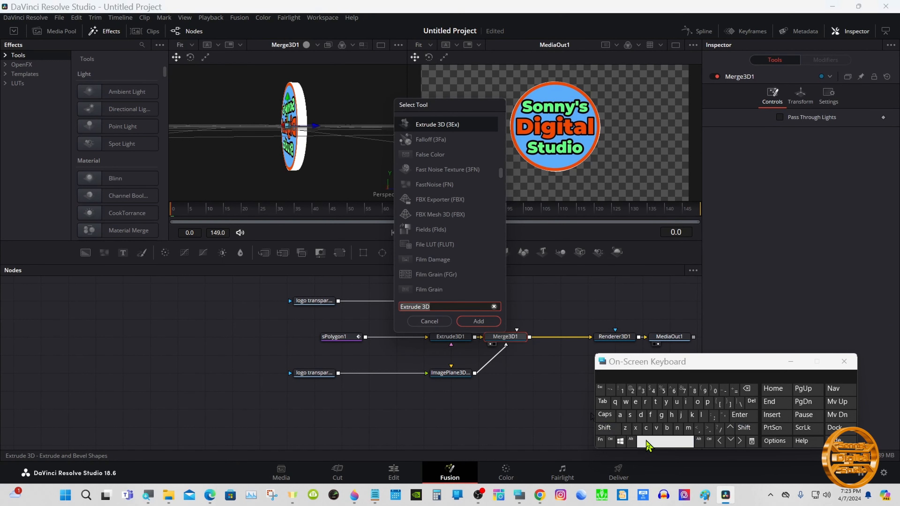
left_click(656, 402)
left_click(646, 402)
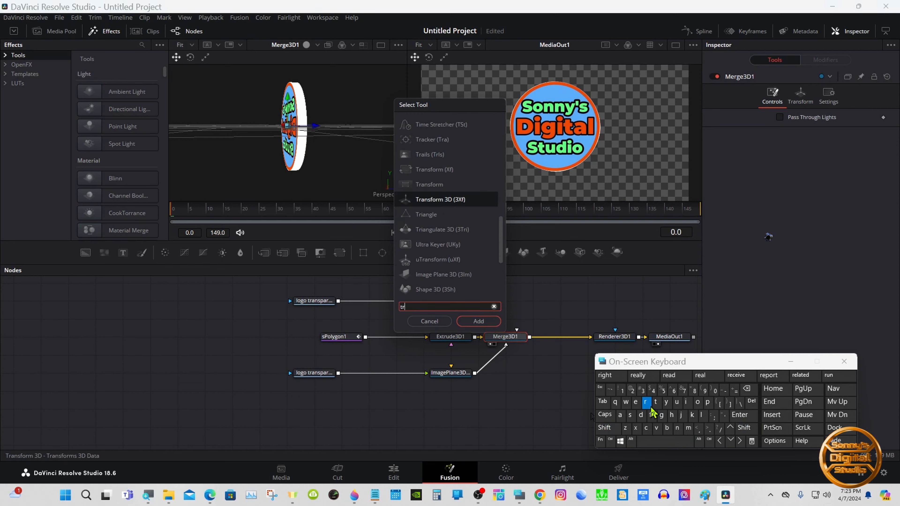
left_click(435, 199)
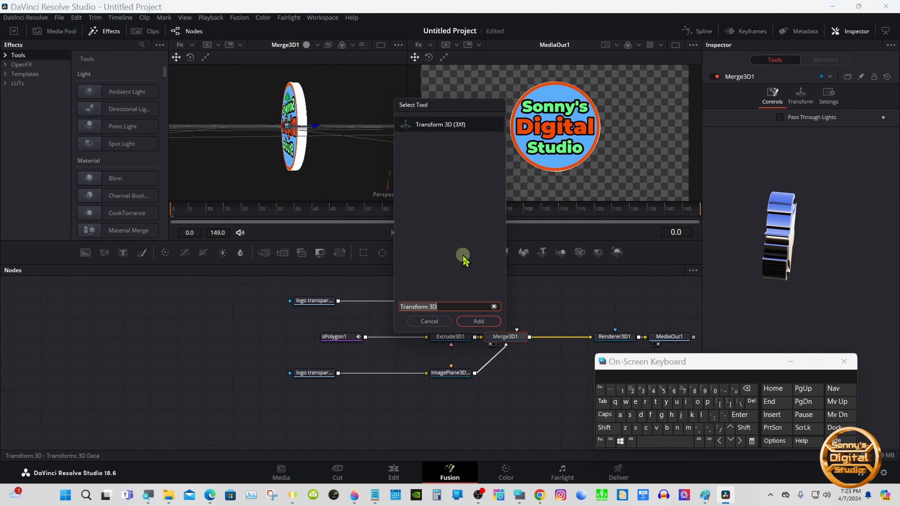
left_click(479, 321)
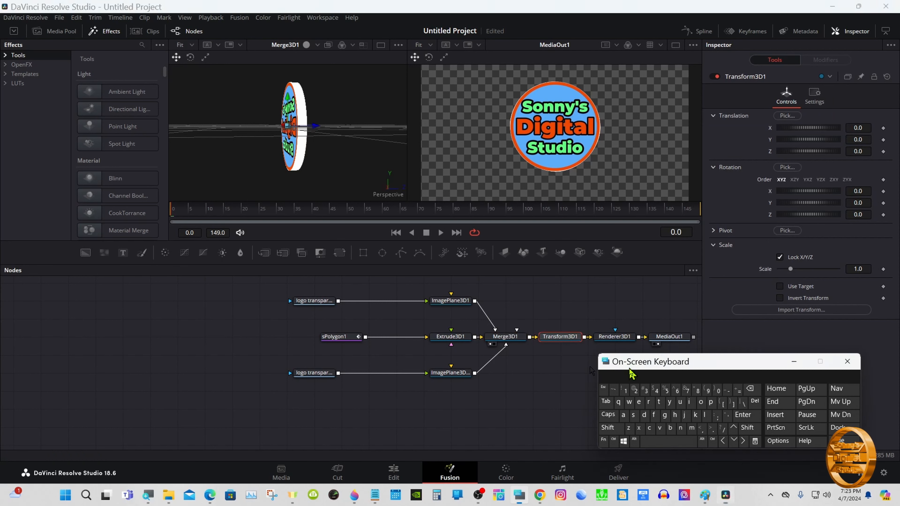
- Try rotating the coin on the Y axis with Transform3D1 to about 83.5 degrees
left_click_drag(630, 365, 653, 390)
mouse_move(567, 338)
left_mouse_down()
mouse_move(567, 327)
mouse_move(567, 337)
left_mouse_up()
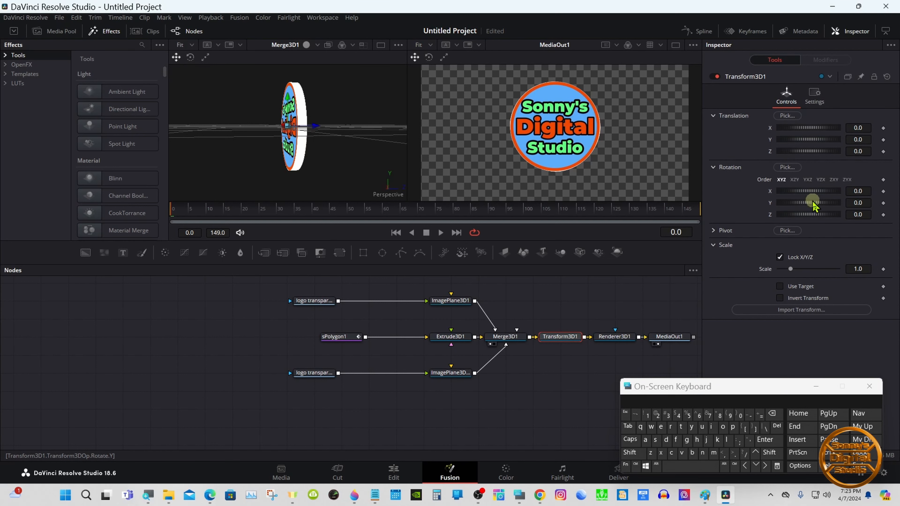
left_click_drag(811, 206, 826, 210)
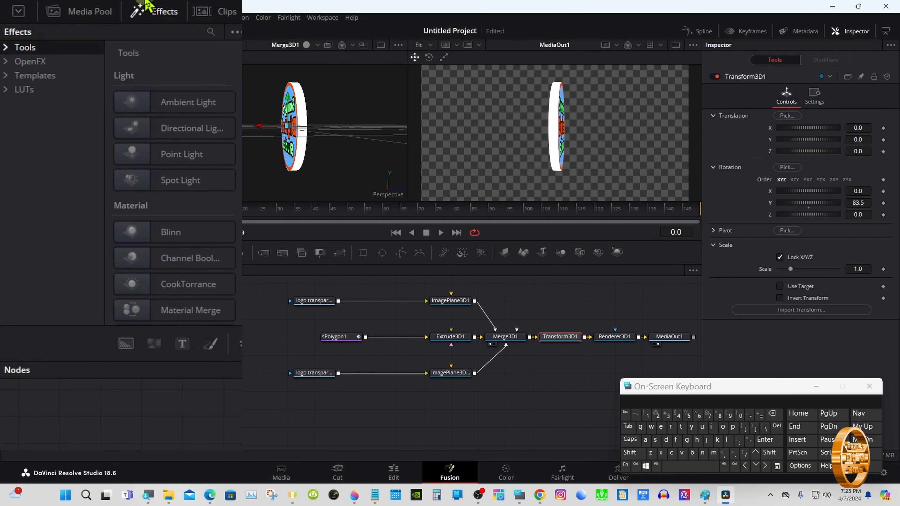
- Open the Fusion shader templates and connect the Chrome shader to Extrude3D1's material input
left_click(147, 10)
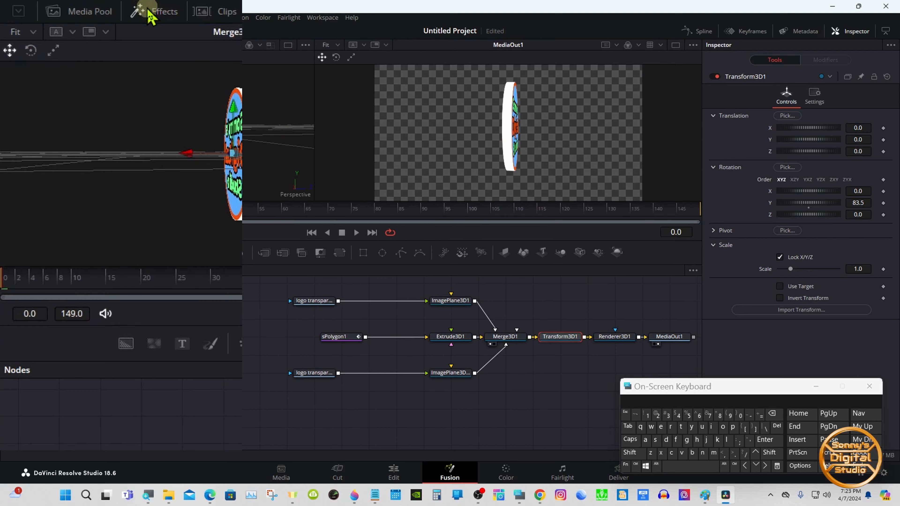
left_click(147, 10)
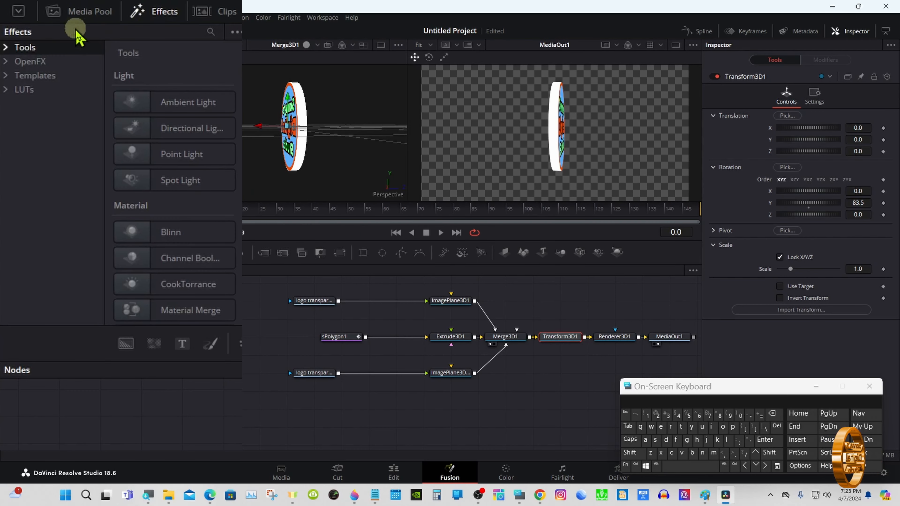
left_click(8, 75)
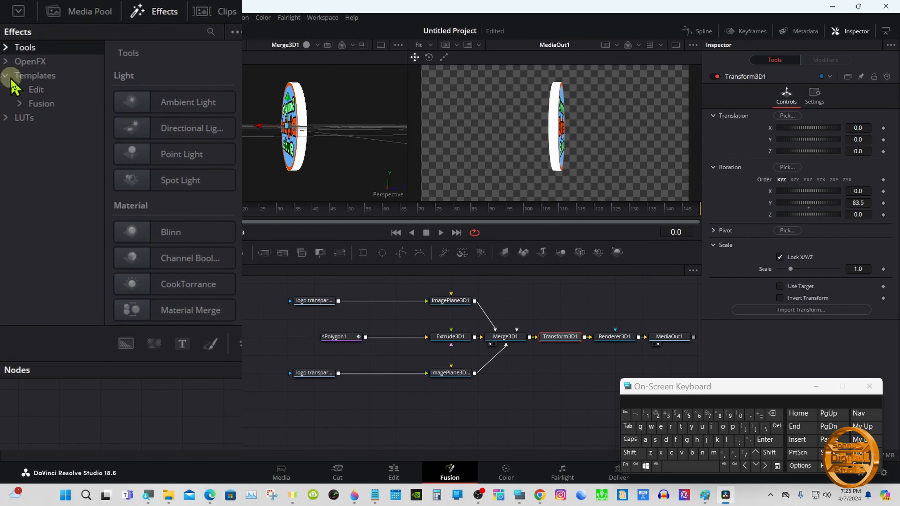
left_click(20, 104)
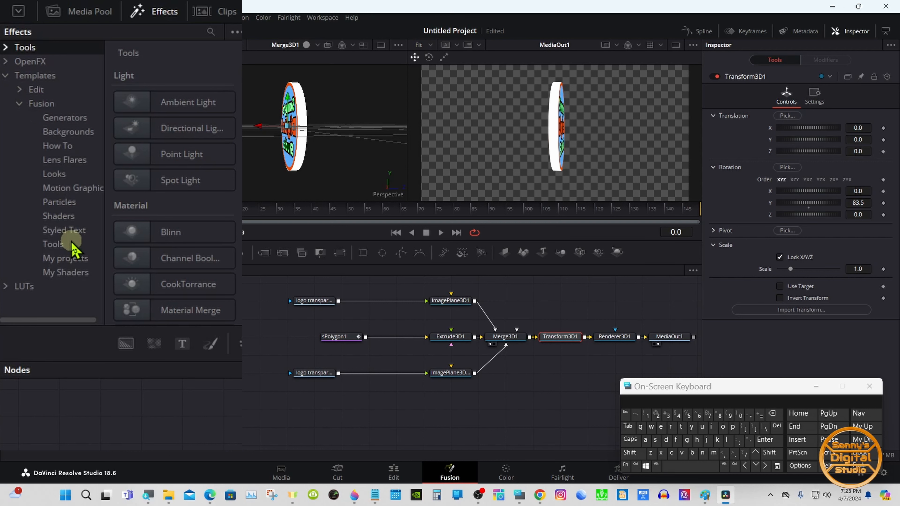
left_click(61, 219)
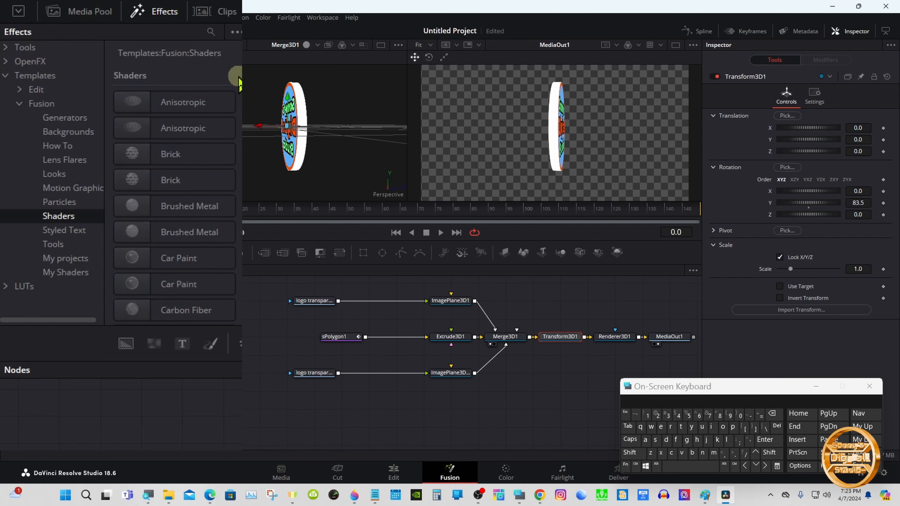
scroll(236, 123, "down", 5)
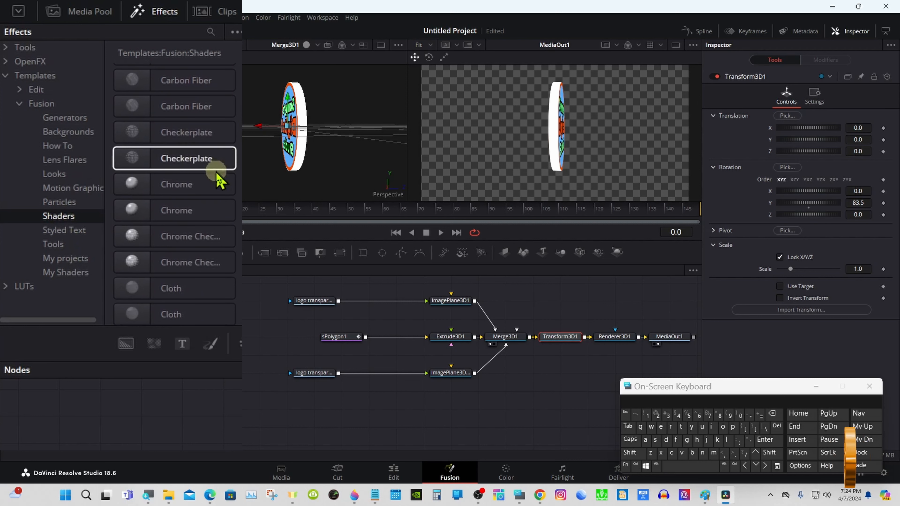
left_click(183, 187)
mouse_move(182, 191)
left_mouse_down()
mouse_move(321, 244)
mouse_move(399, 329)
mouse_move(399, 356)
mouse_move(429, 357)
mouse_move(452, 339)
left_mouse_up()
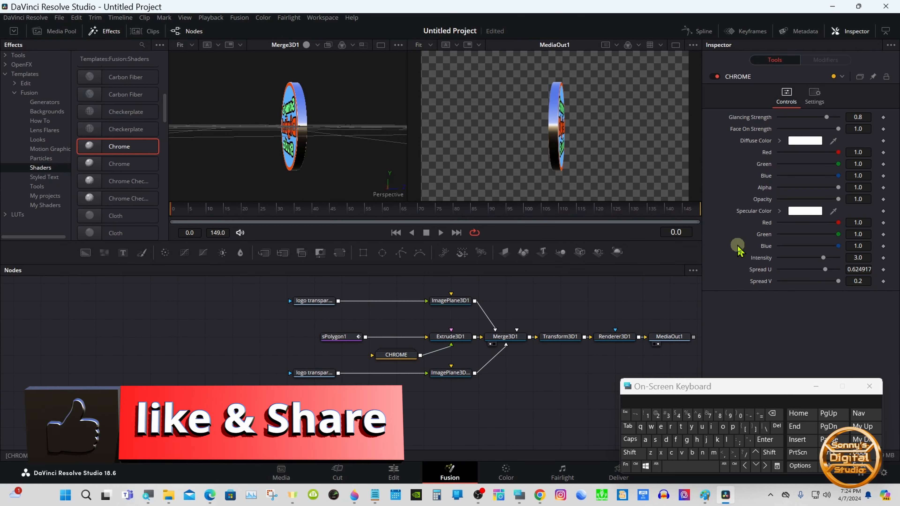
- Attach an Anim Curves modifier to Transform3D1's Y rotation
left_click(546, 336)
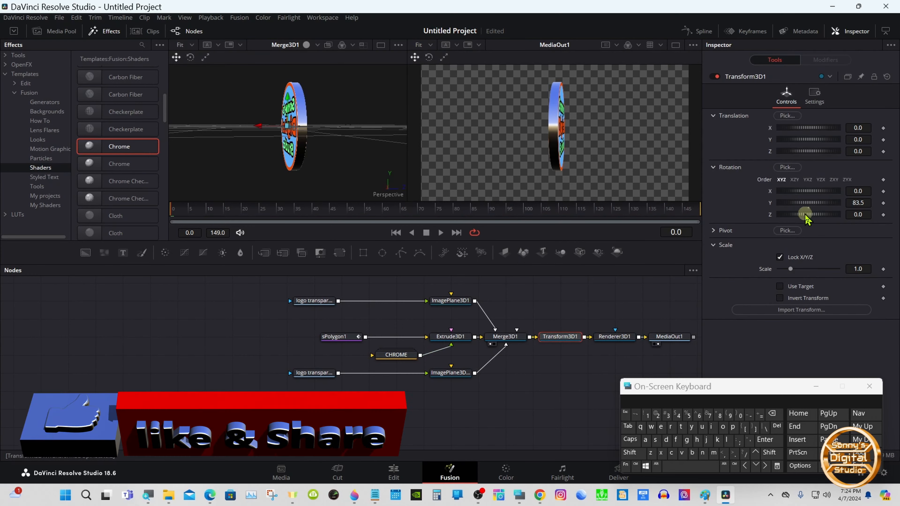
left_click_drag(813, 203, 770, 209)
left_click_drag(749, 387, 621, 390)
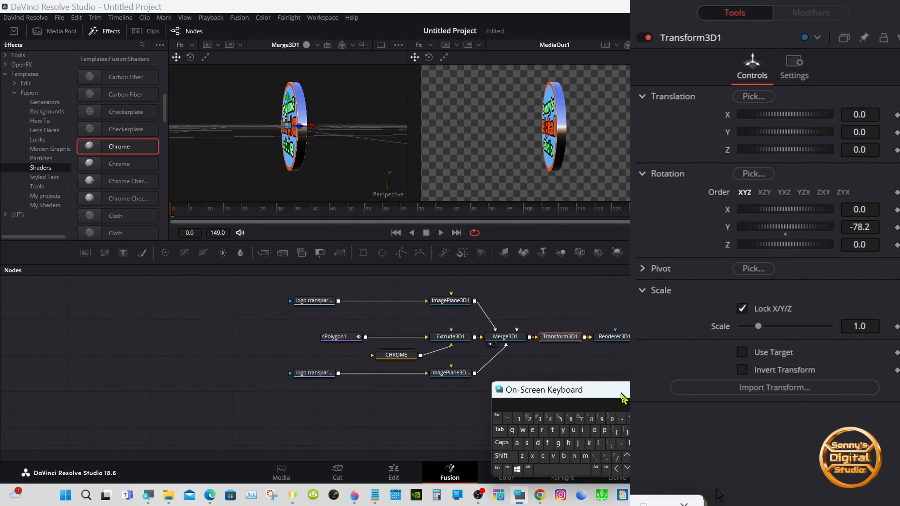
double_click(728, 231)
right_click(730, 238)
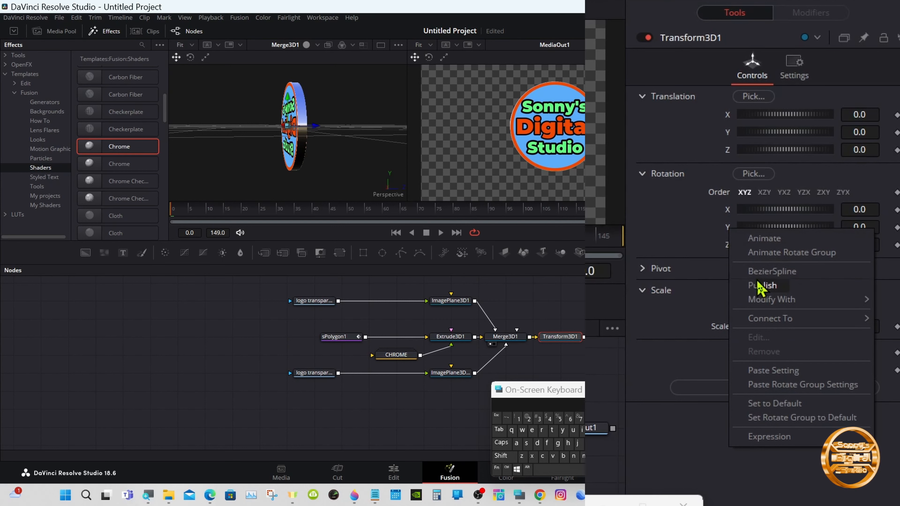
mouse_move(770, 306)
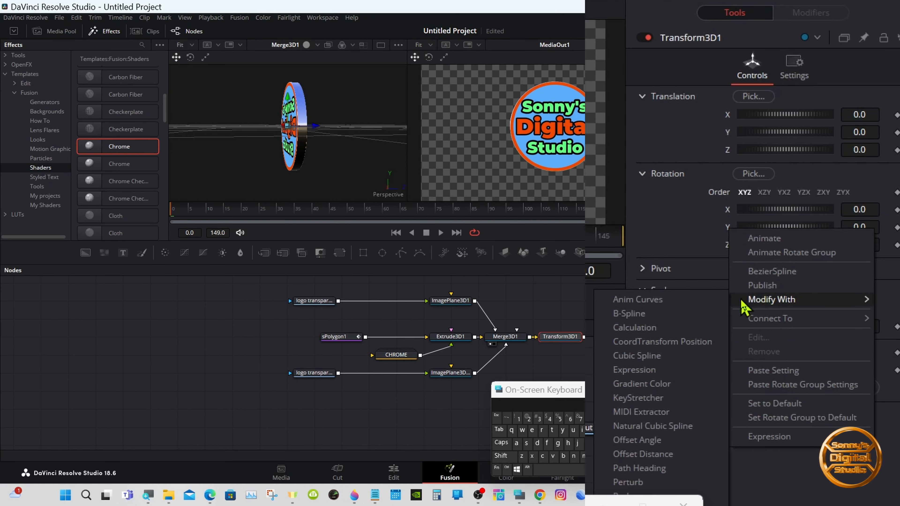
left_click(642, 305)
- Insert a Transform tool after the lower logo loader and flip it horizontally
left_click_drag(404, 209, 688, 212)
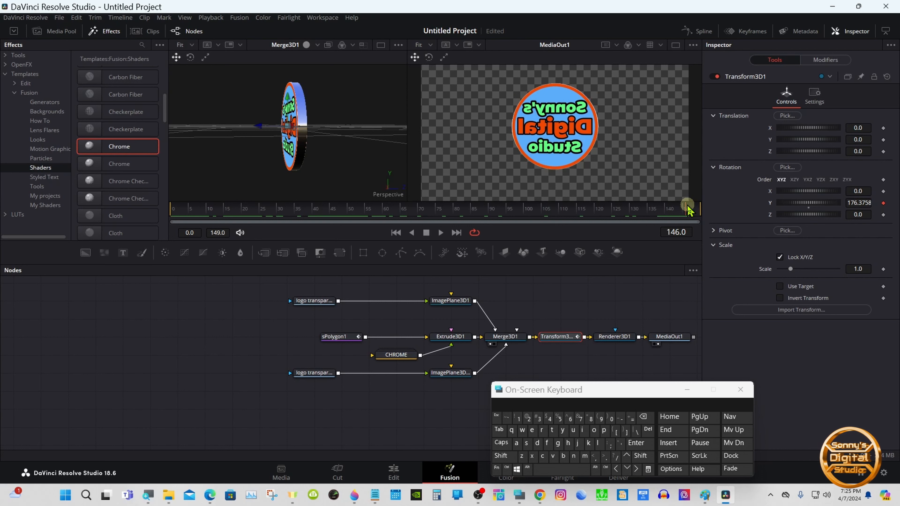
left_click_drag(323, 377, 294, 381)
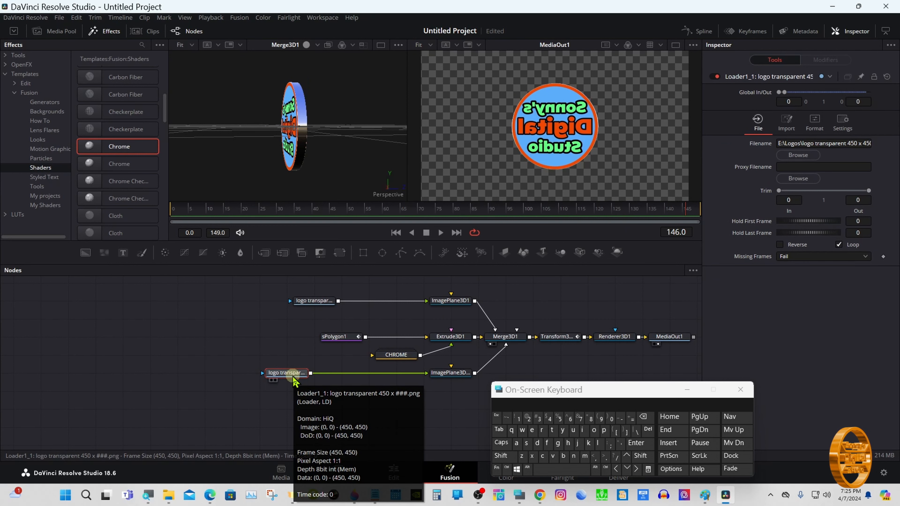
left_click(338, 254)
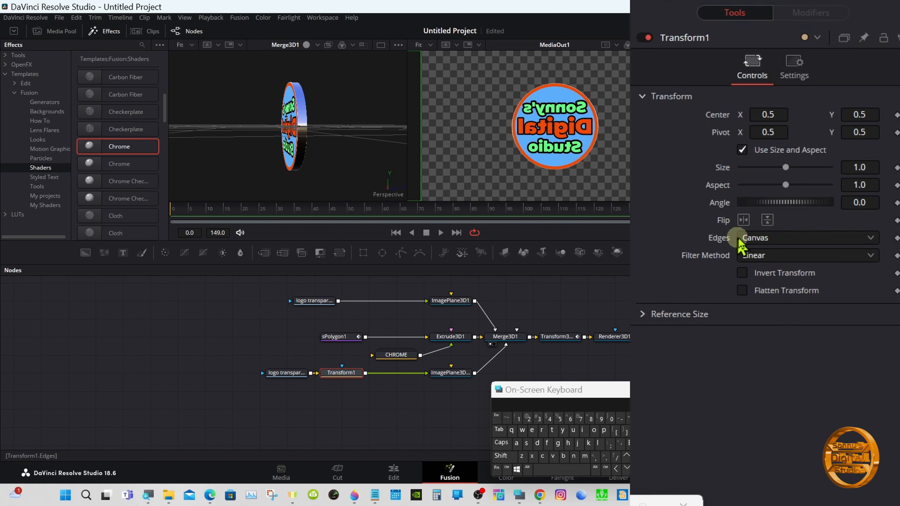
left_click(750, 222)
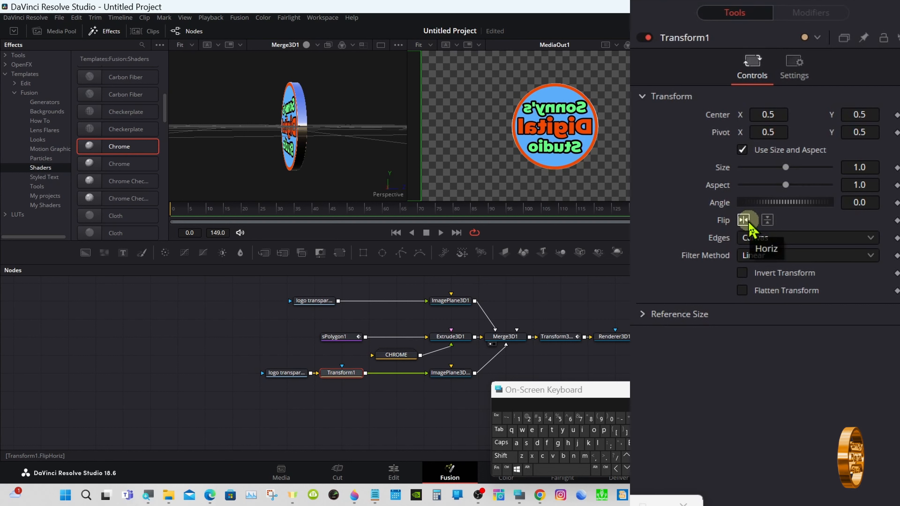
left_click(750, 222)
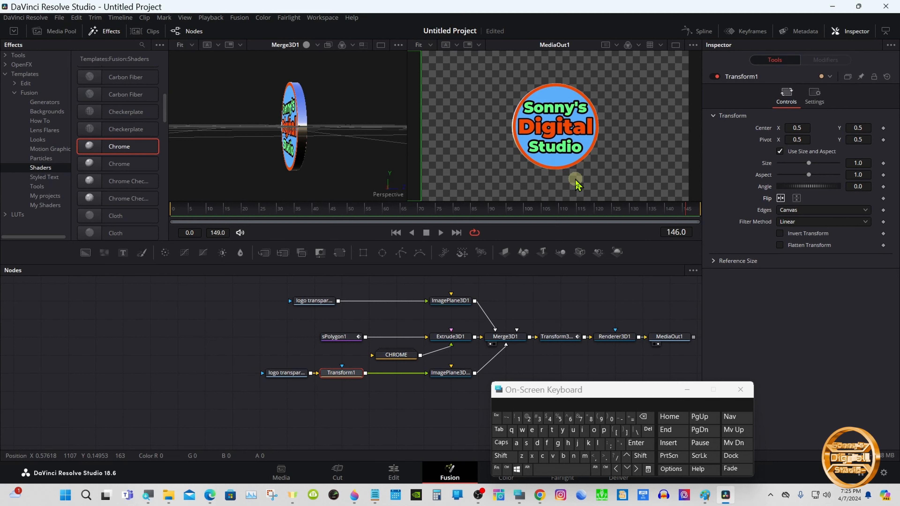
- Set the Anim Curves modifier's Scale for Transform3D1's Y rotation to 540
left_click_drag(524, 207, 571, 205)
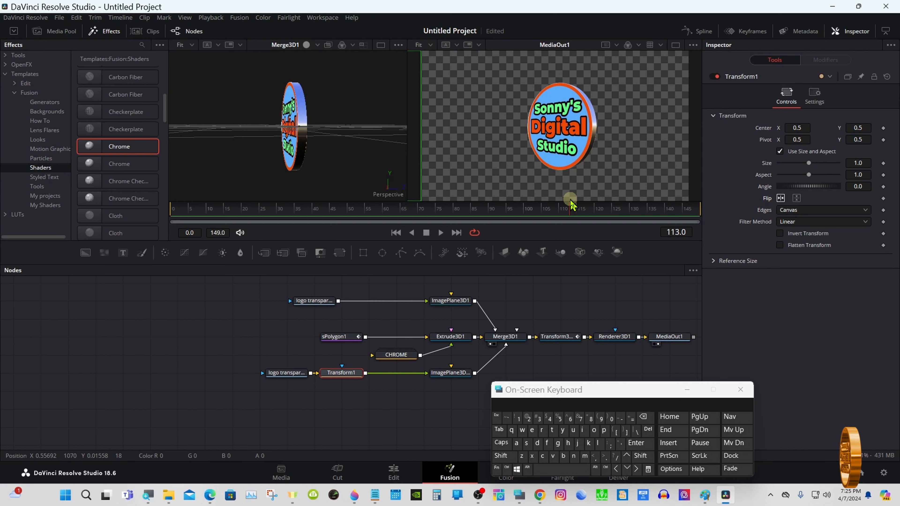
left_click_drag(570, 205, 681, 209)
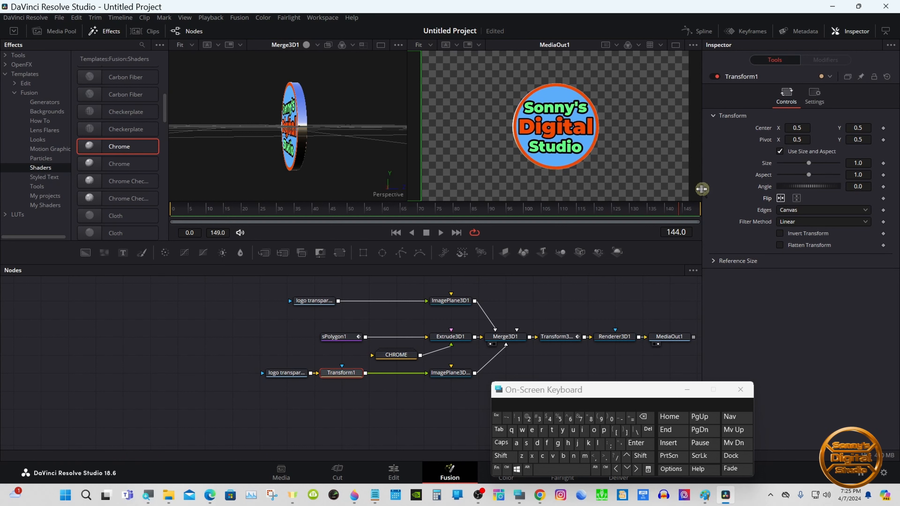
left_click(565, 339)
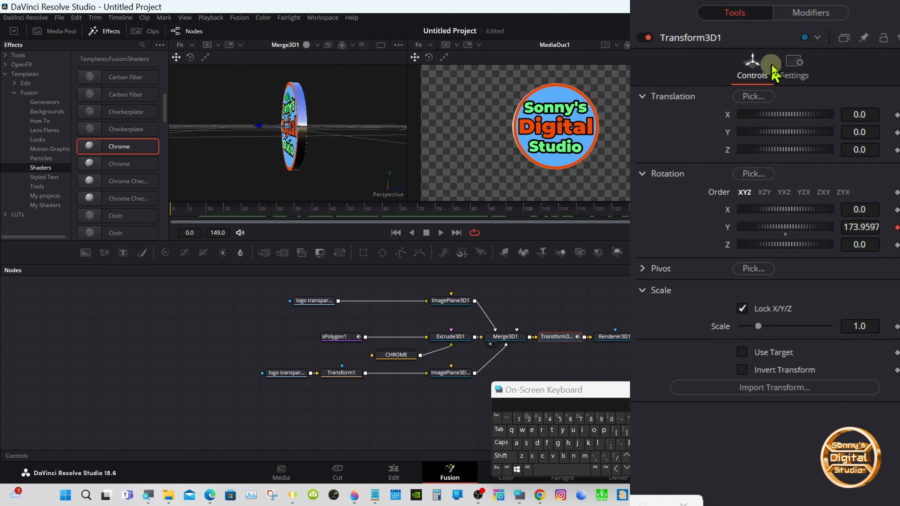
left_click(810, 14)
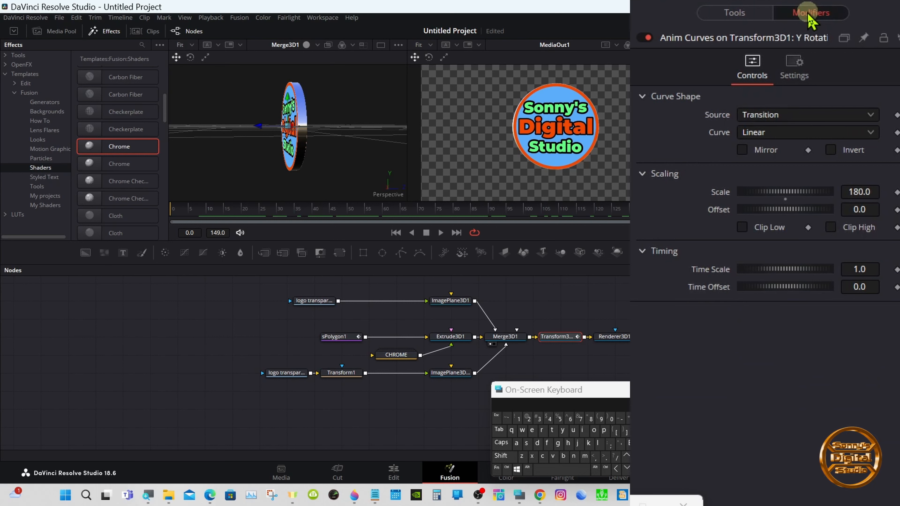
left_click(874, 189)
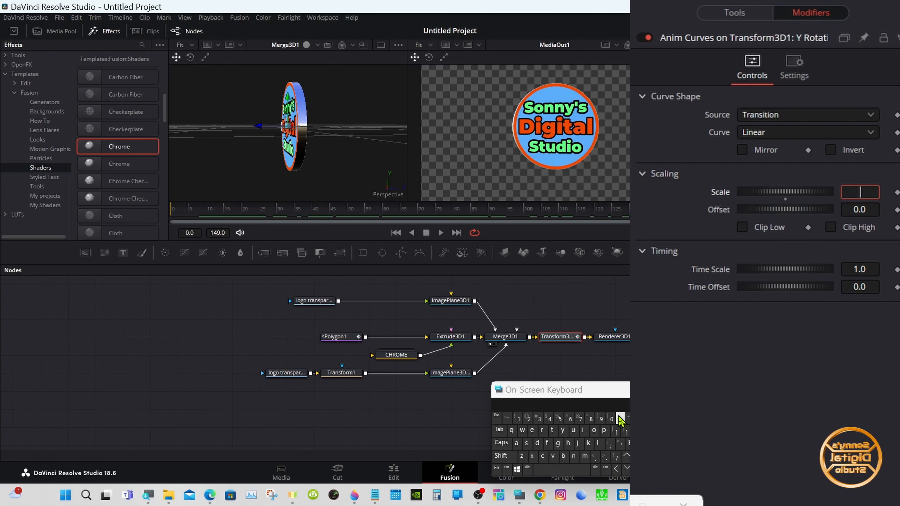
left_click(559, 419)
left_click(549, 420)
left_click(611, 419)
left_click(627, 444)
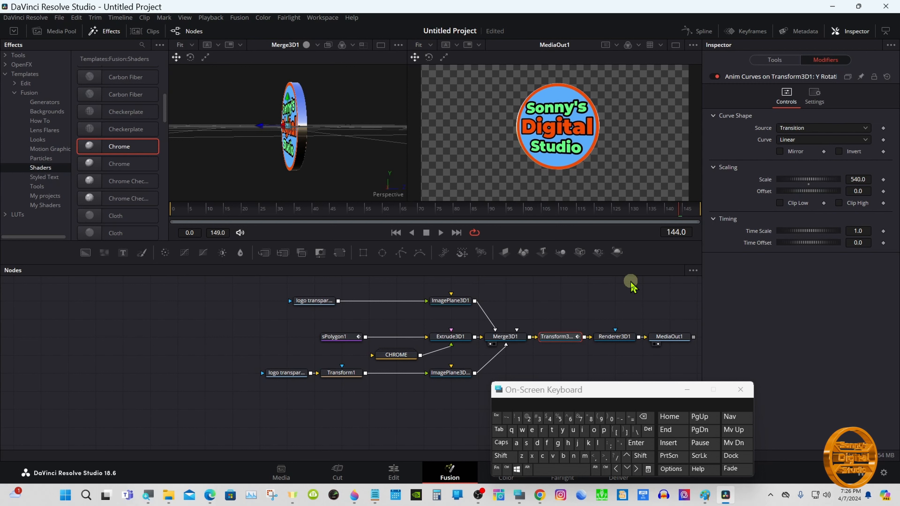
- Set Transform3D1's pivot Z to 0.04
left_click(440, 232)
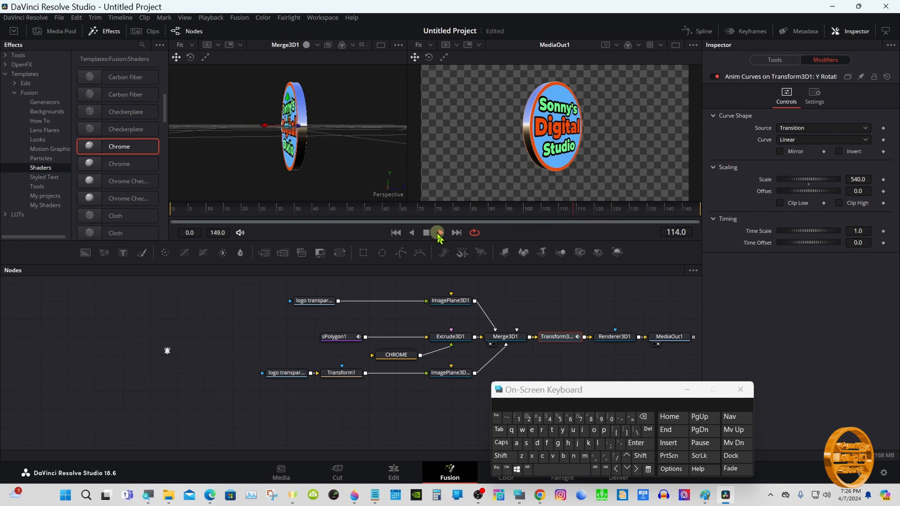
left_click(427, 232)
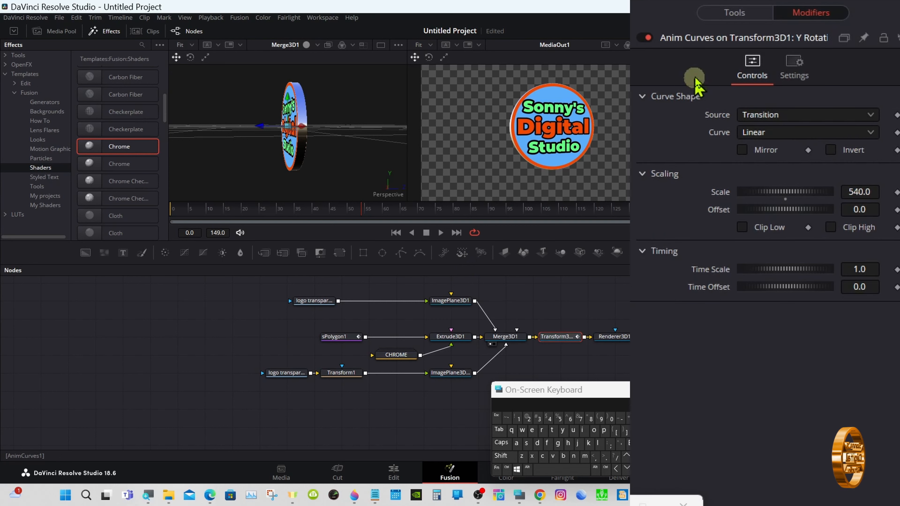
left_click(734, 13)
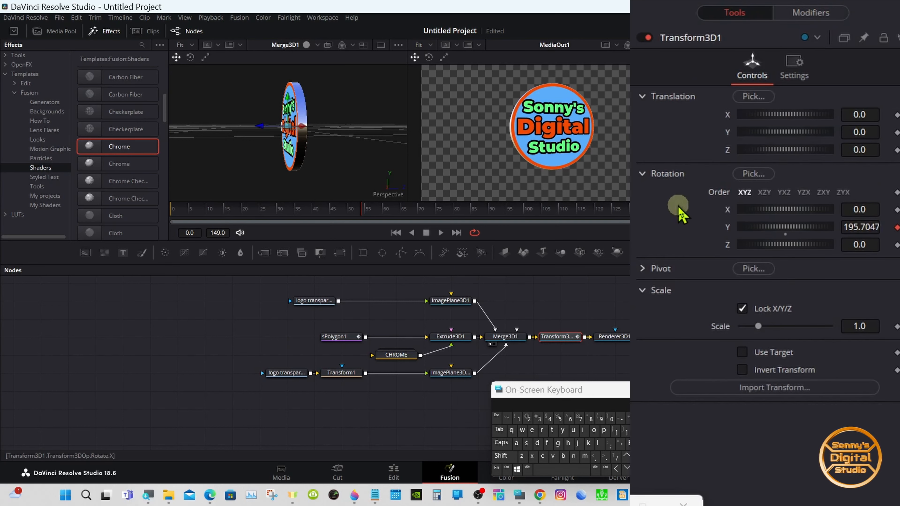
left_click(642, 268)
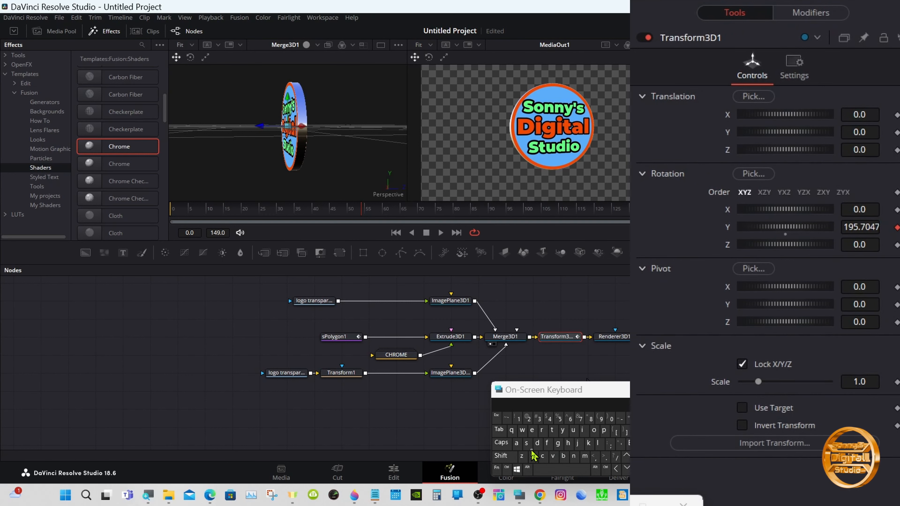
left_click(500, 457)
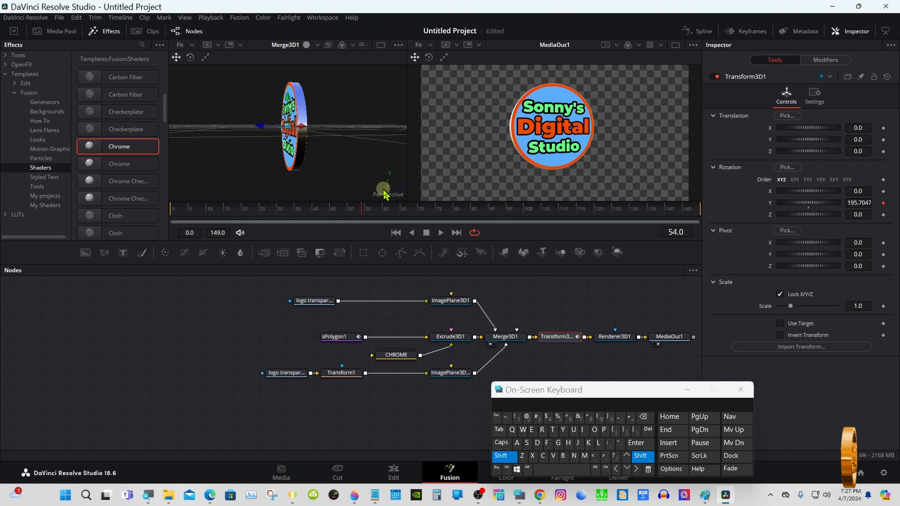
left_click_drag(372, 156, 317, 149)
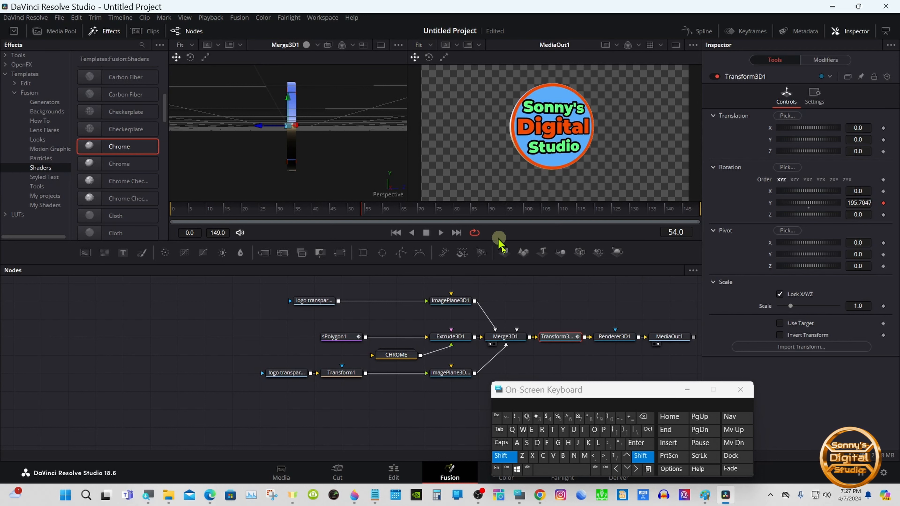
left_click(507, 459)
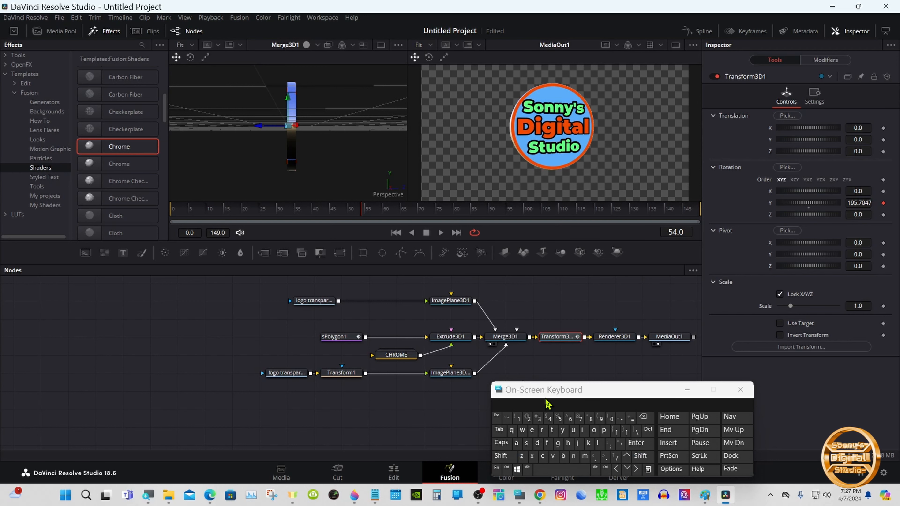
left_click_drag(553, 392, 552, 378)
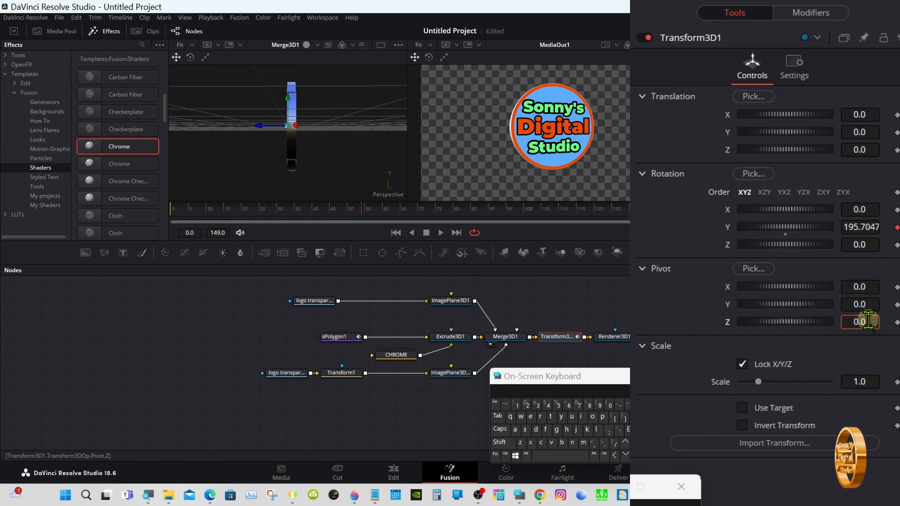
left_click(867, 321)
left_click(548, 405)
left_click(634, 429)
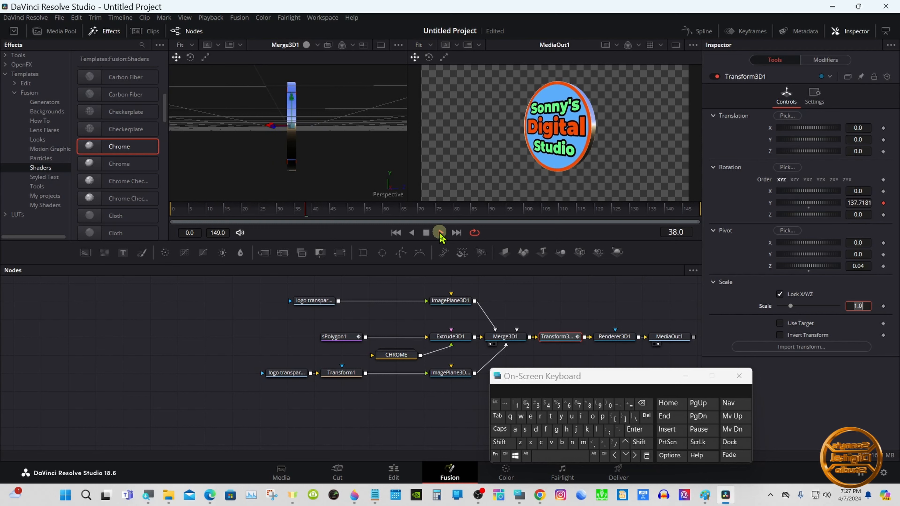
- Switch to the Edit page and delete the render cache
left_click_drag(611, 379, 739, 380)
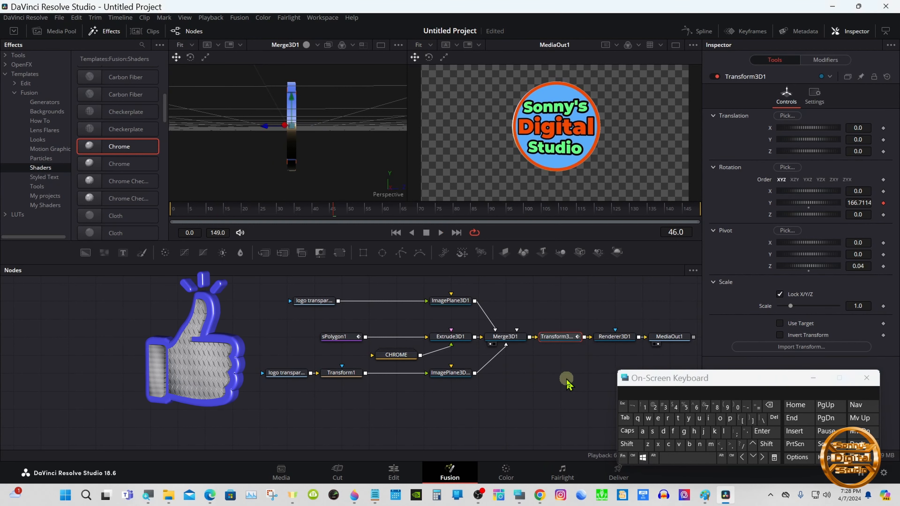
left_click(394, 472)
left_click(210, 17)
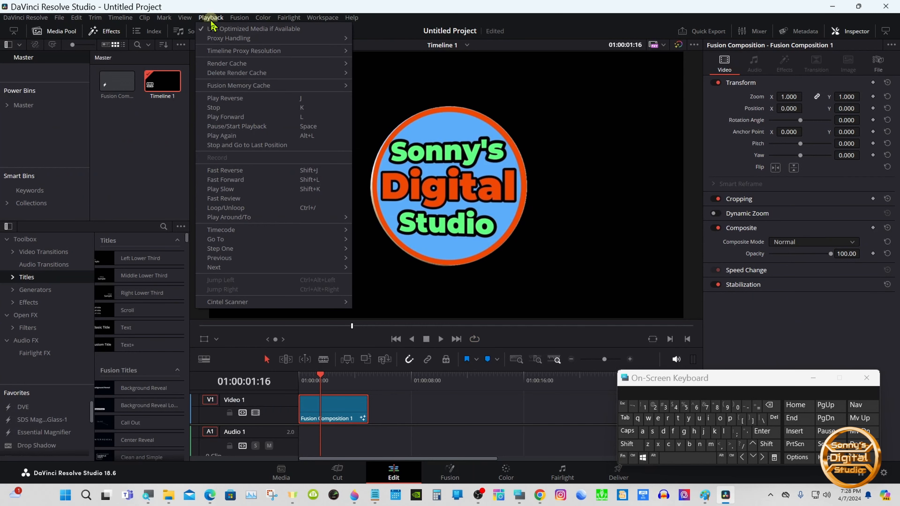
mouse_move(318, 64)
left_click(370, 74)
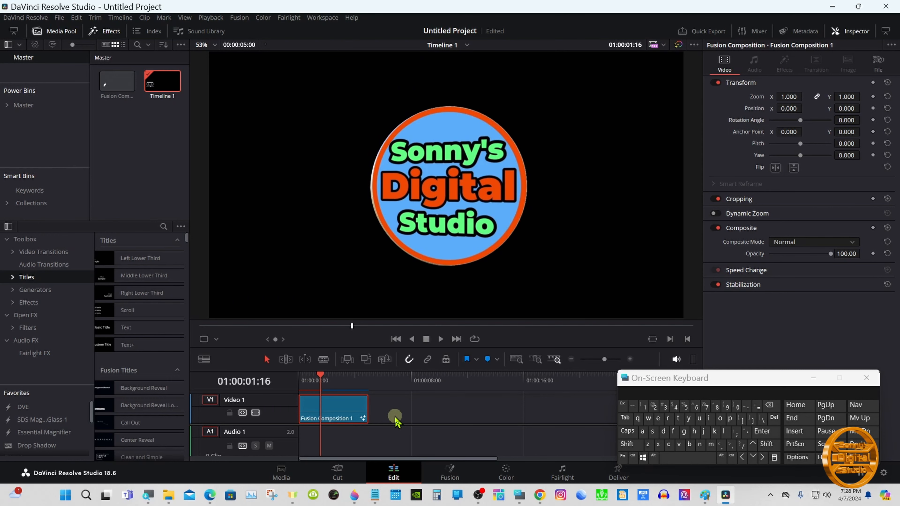
- Set Transform3D1's uniform scale to 0.7
left_click(449, 472)
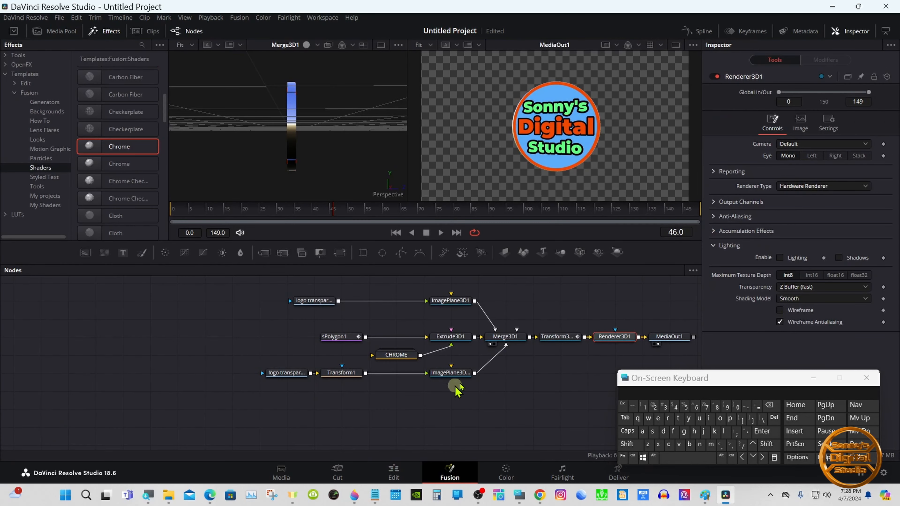
left_click(552, 340)
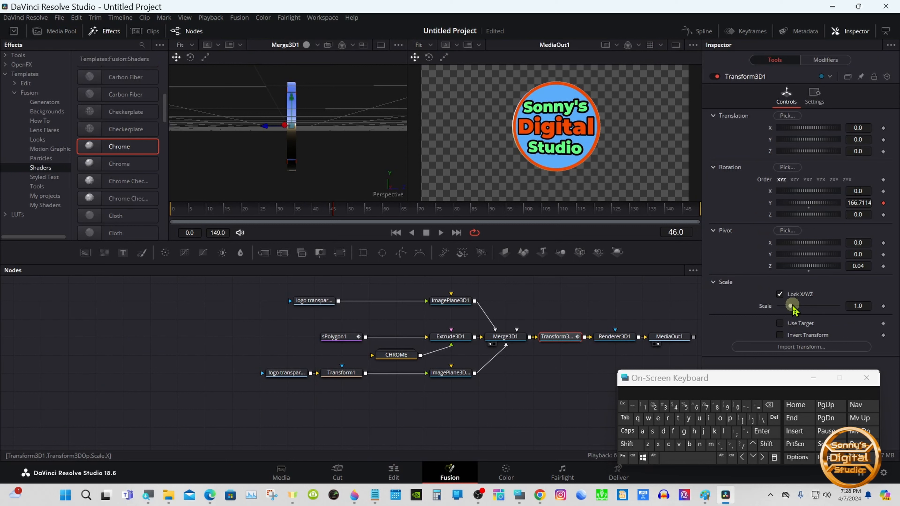
left_click_drag(791, 308, 787, 307)
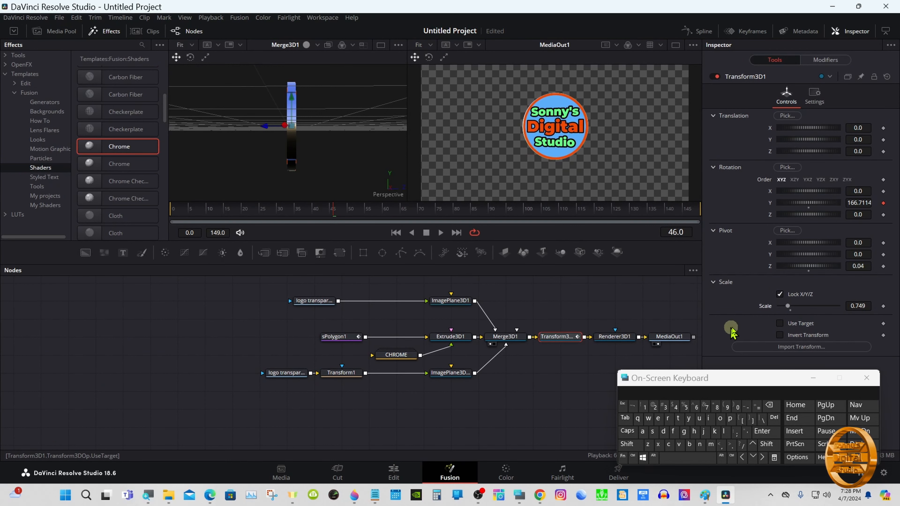
left_click(857, 306)
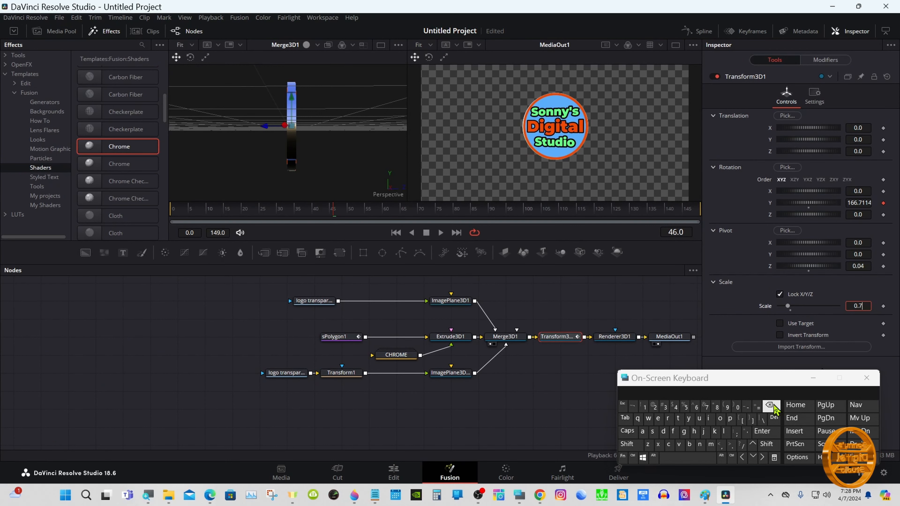
left_click(761, 431)
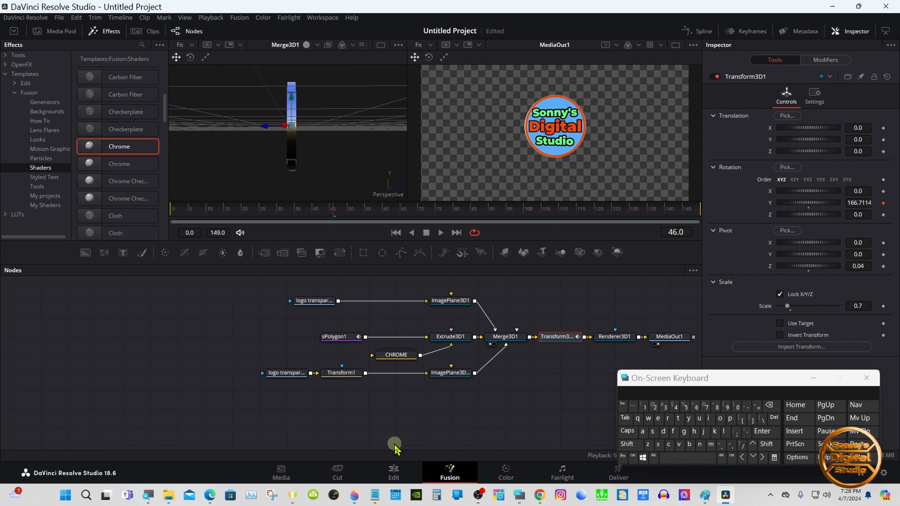
- Play the composition from the start on the Edit page timeline to preview the spinning coin
left_click(393, 472)
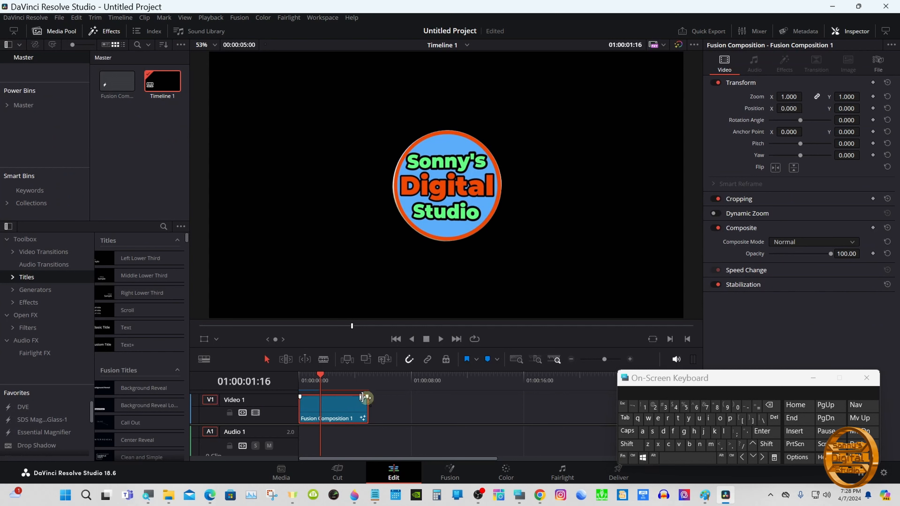
left_click_drag(322, 379, 300, 378)
left_click(440, 340)
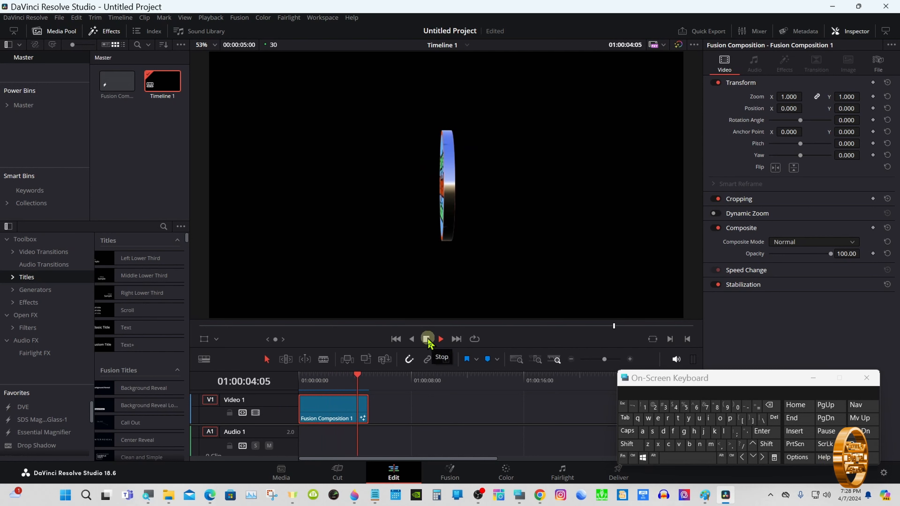
left_click(321, 382)
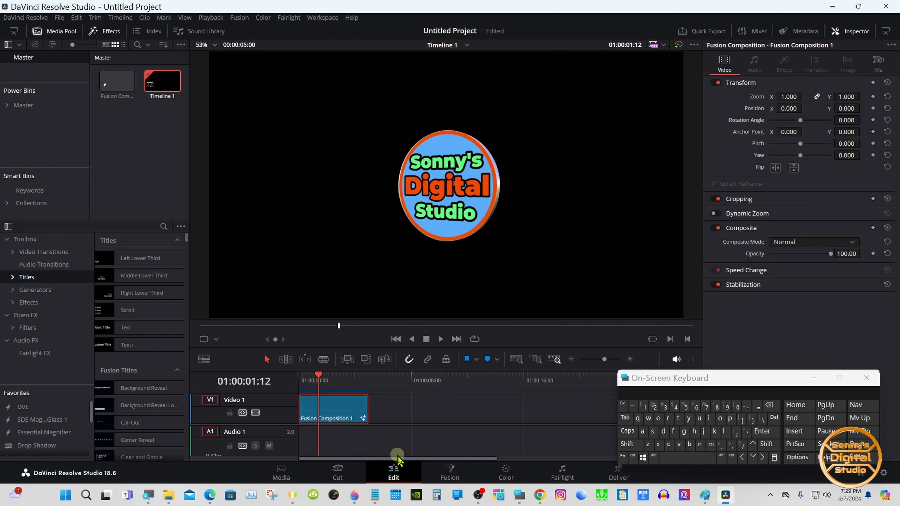
- Rename the Transform3D1 node to Controls
left_click(451, 473)
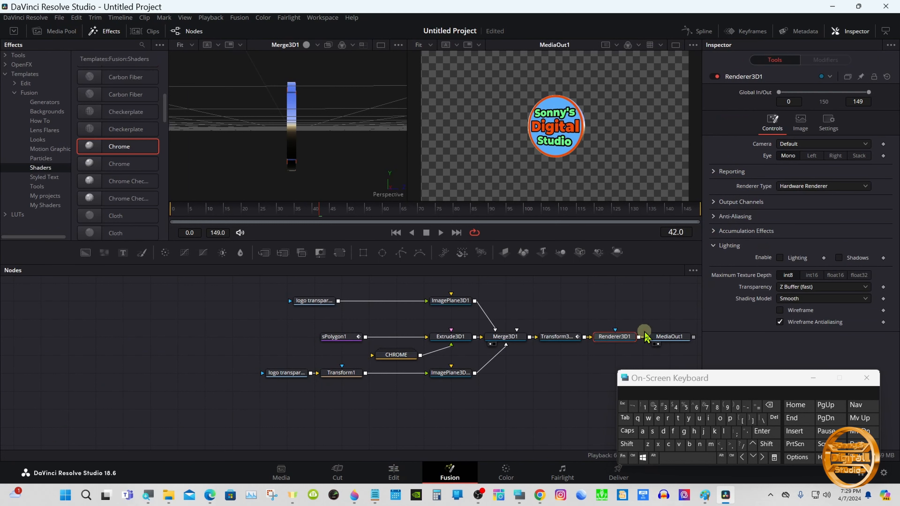
left_click_drag(676, 336, 655, 313)
left_click(571, 312)
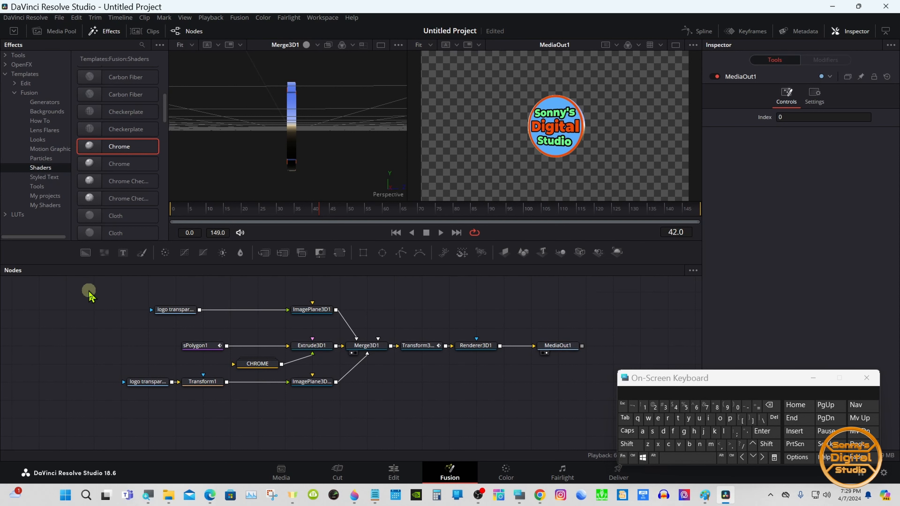
left_click_drag(88, 290, 255, 305)
left_click(423, 348)
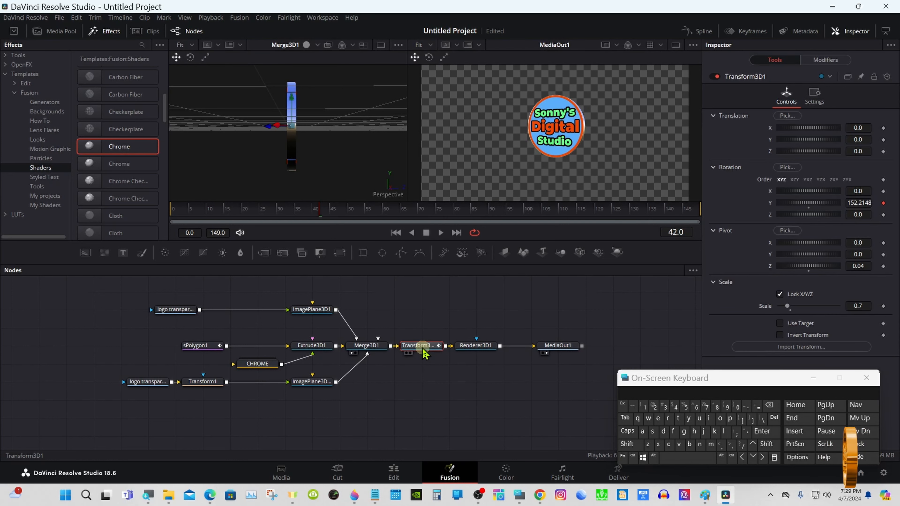
left_click_drag(629, 378, 605, 284)
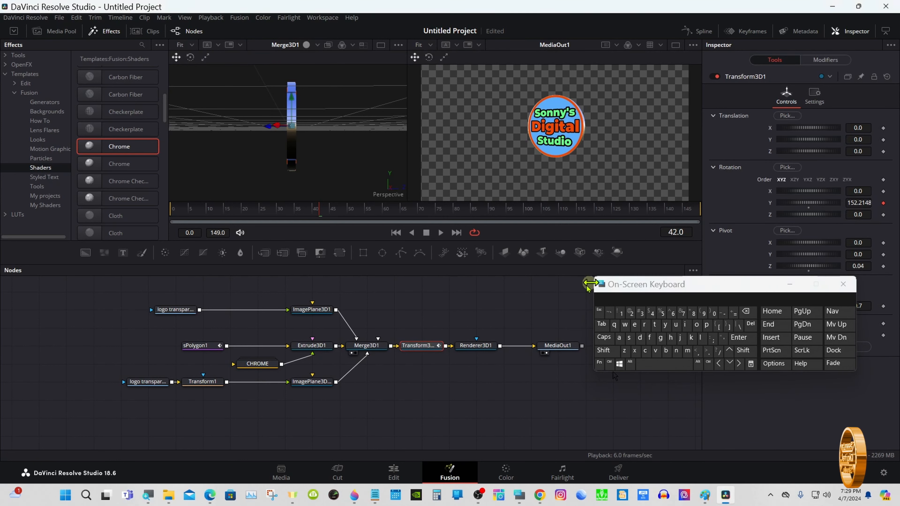
right_click(426, 348)
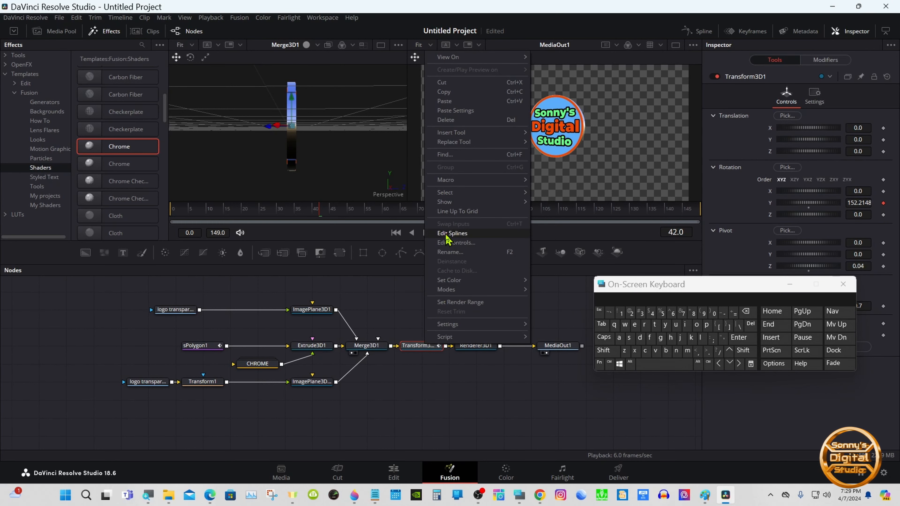
left_click(448, 252)
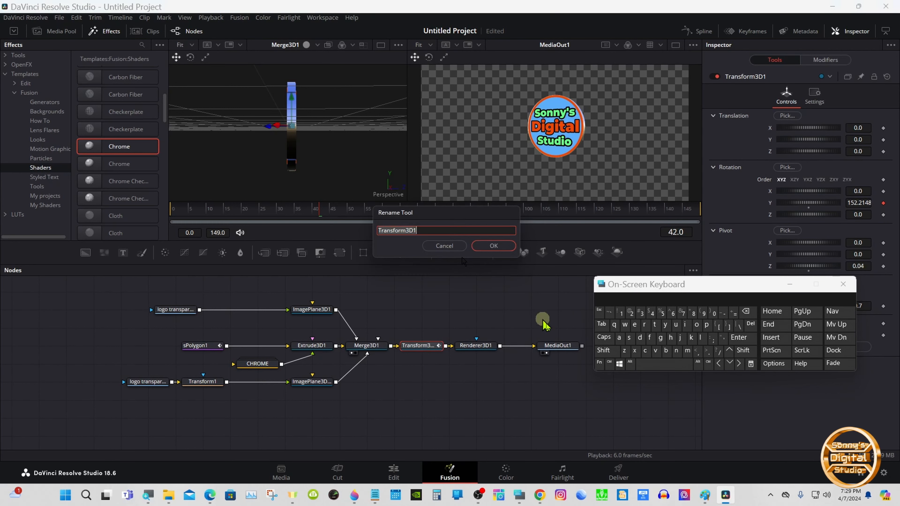
left_click(607, 353)
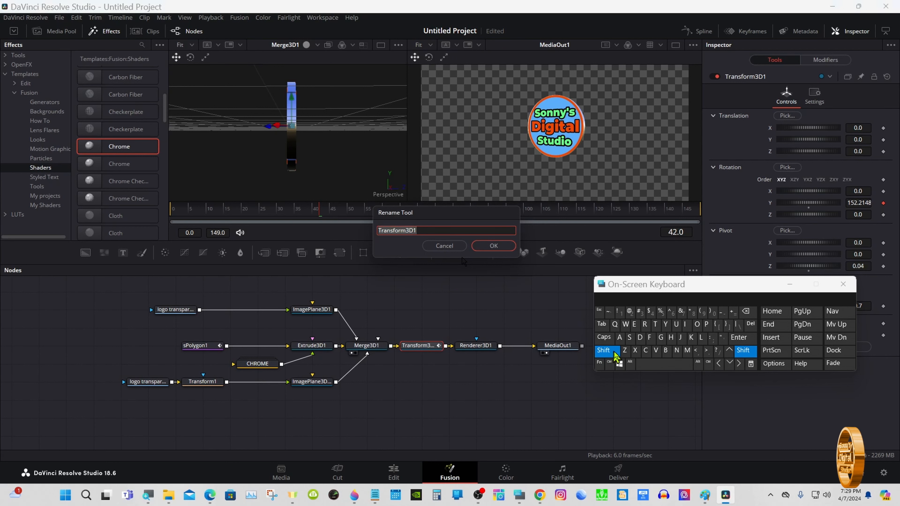
left_click(646, 350)
left_click(696, 324)
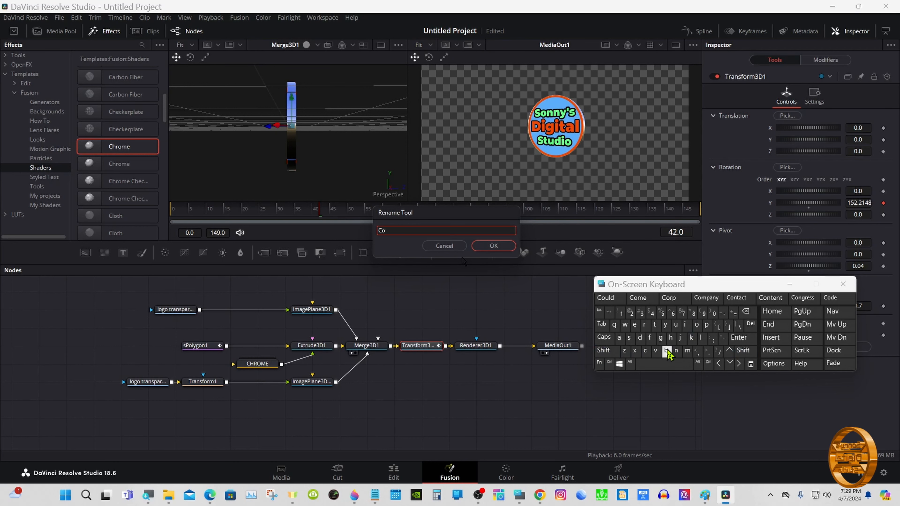
left_click(676, 350)
left_click(654, 324)
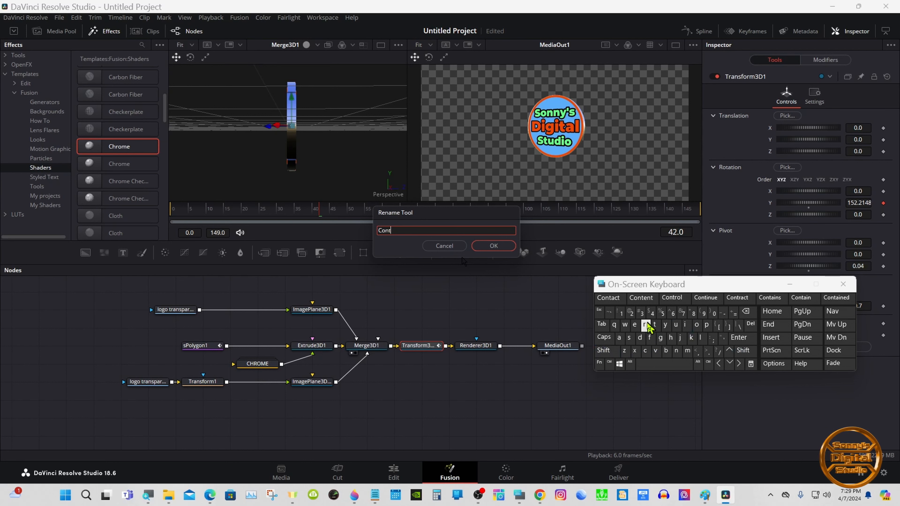
left_click(644, 324)
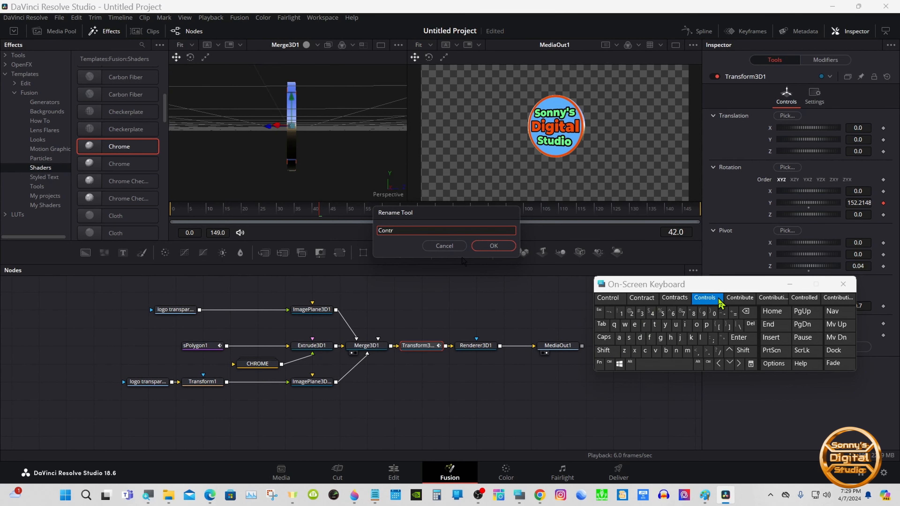
left_click(704, 297)
left_click(494, 245)
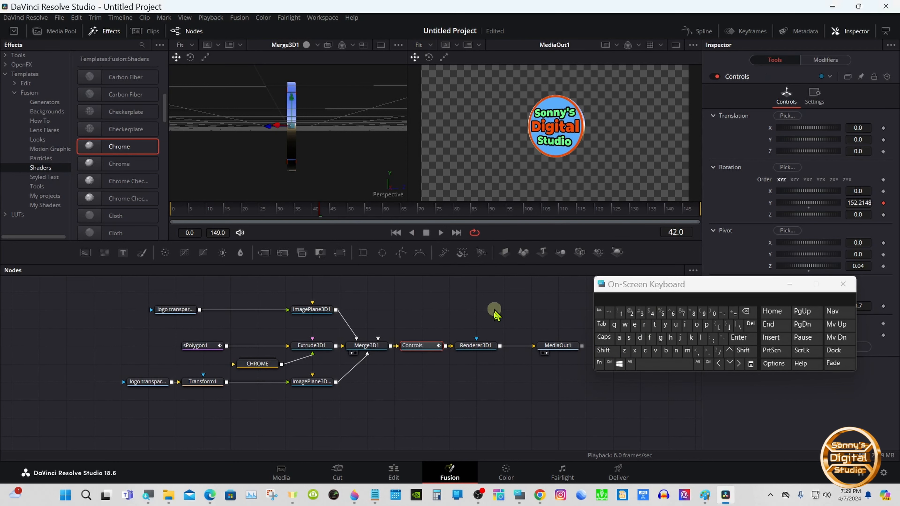
- Select all nodes and create a macro from them
left_click_drag(101, 281, 475, 417)
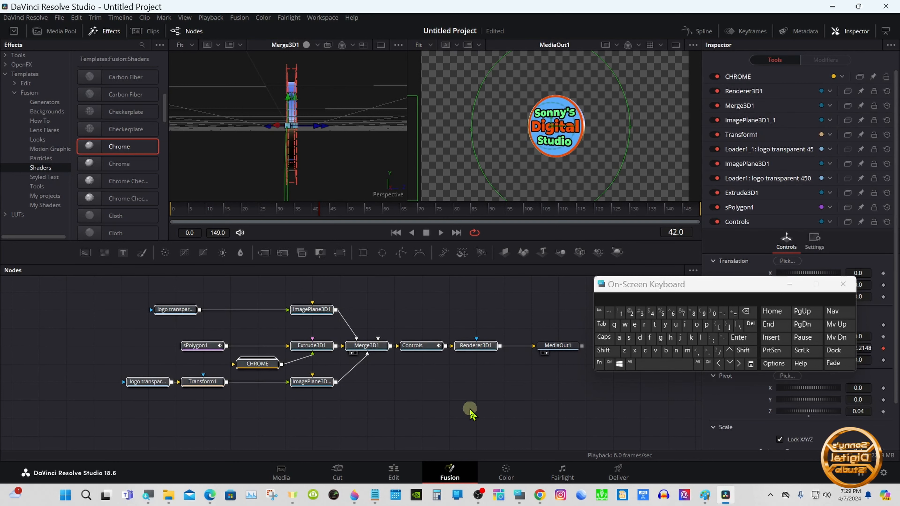
right_click(417, 349)
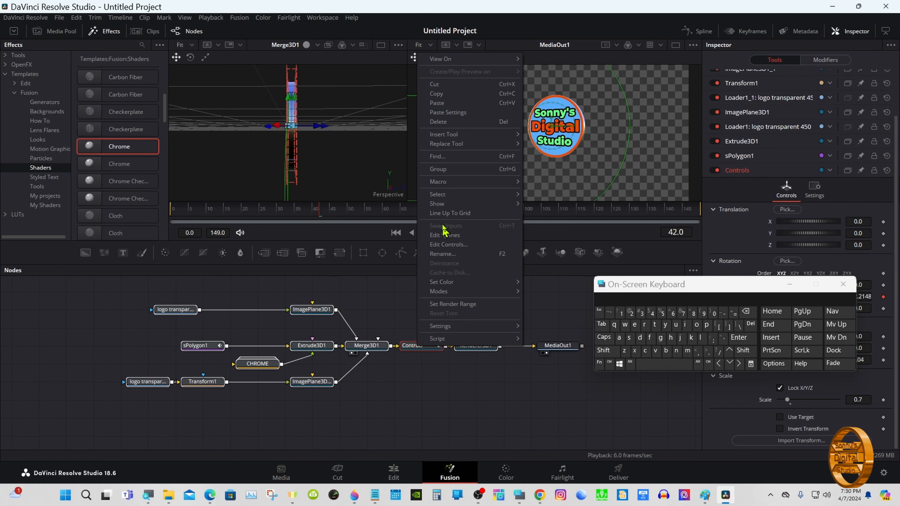
mouse_move(460, 183)
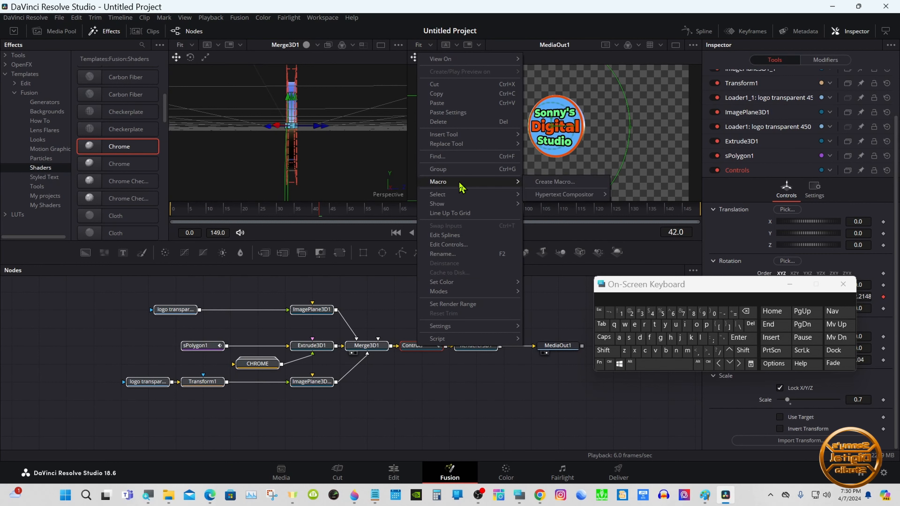
left_click(552, 182)
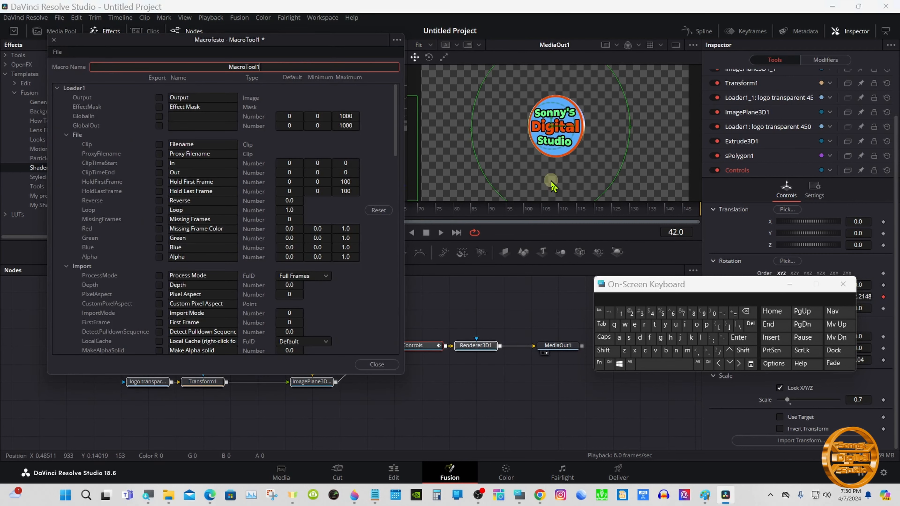
- Name the macro SDS Logo Tutorial and collapse the Loader1 section in the macro editor
left_click_drag(128, 46, 360, 107)
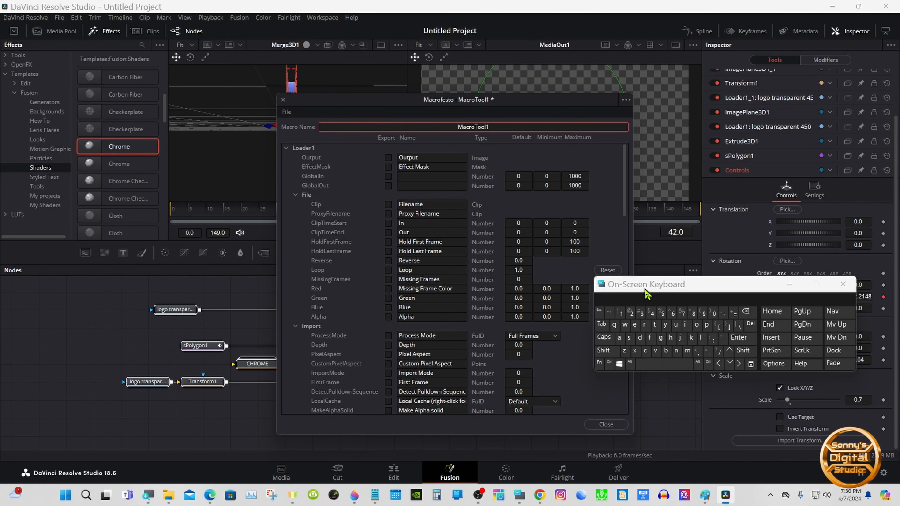
left_click_drag(644, 290, 540, 286)
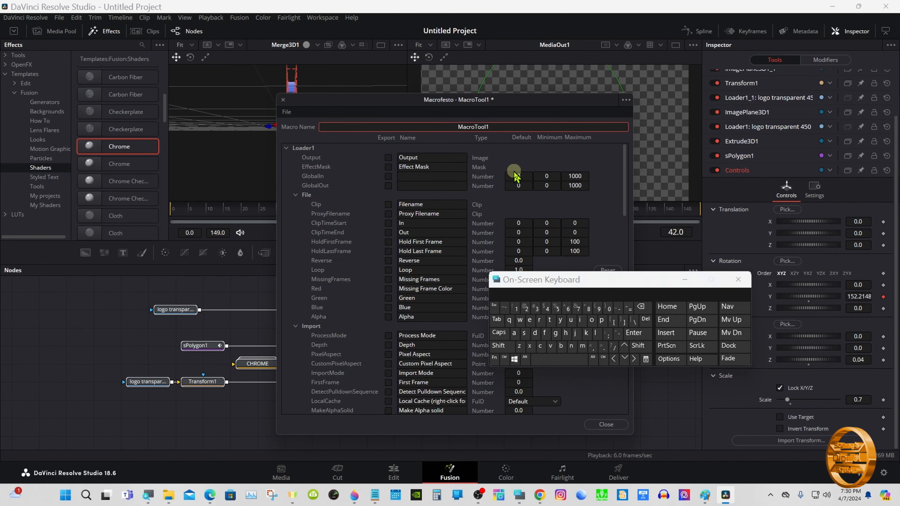
left_click(640, 308)
left_click(499, 333)
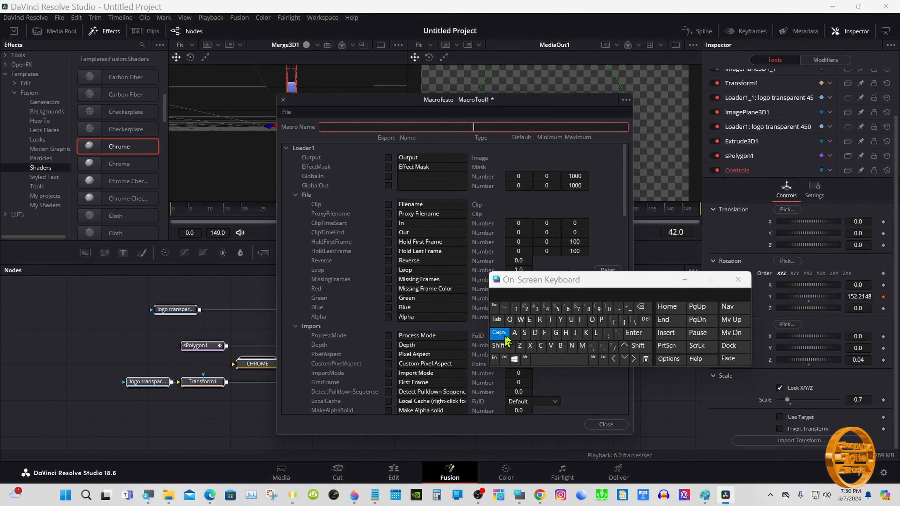
left_click(524, 333)
left_click(534, 333)
left_click(524, 332)
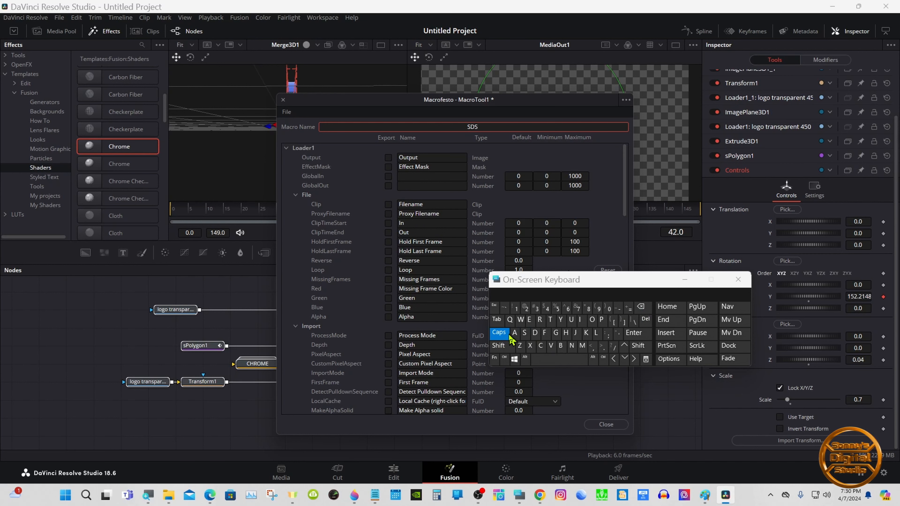
left_click(499, 333)
left_click(500, 346)
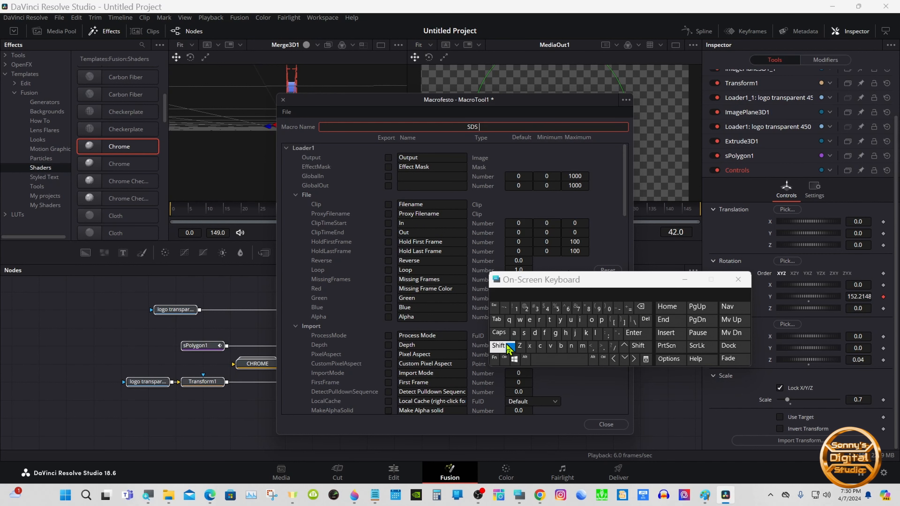
left_click(597, 333)
left_click(591, 319)
left_click(555, 332)
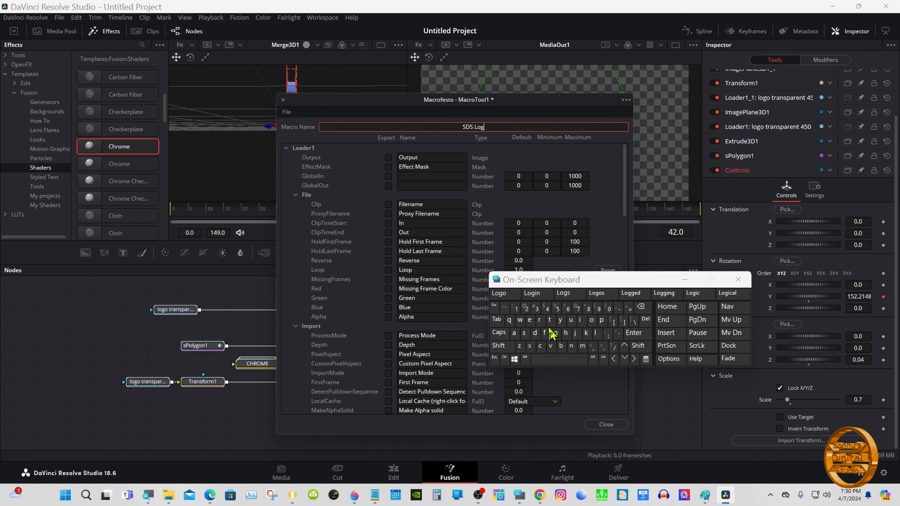
left_click(500, 292)
left_click(503, 345)
left_click(548, 320)
left_click(570, 320)
left_click(547, 320)
left_click(502, 292)
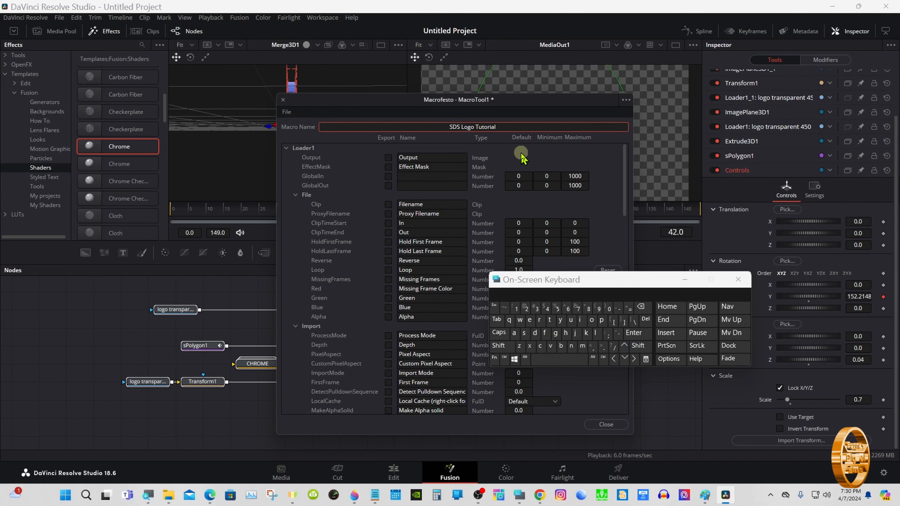
left_click_drag(540, 281, 641, 289)
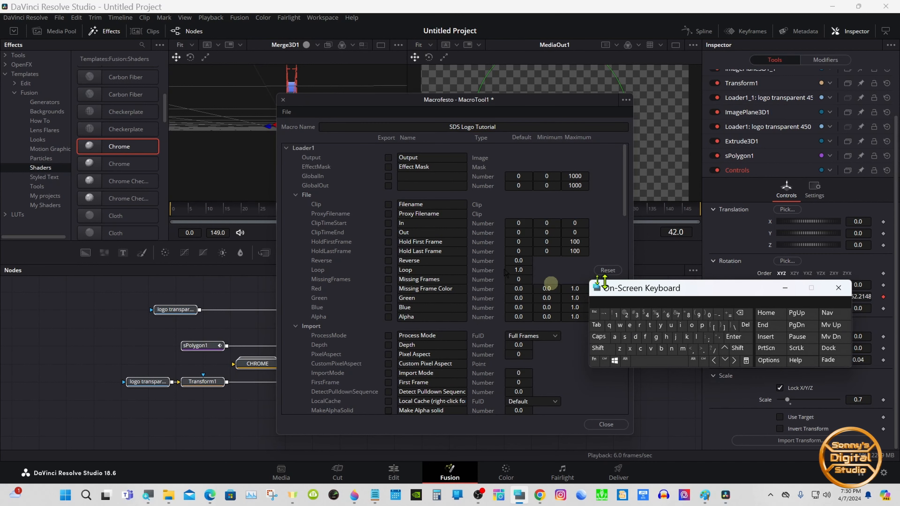
left_click(286, 148)
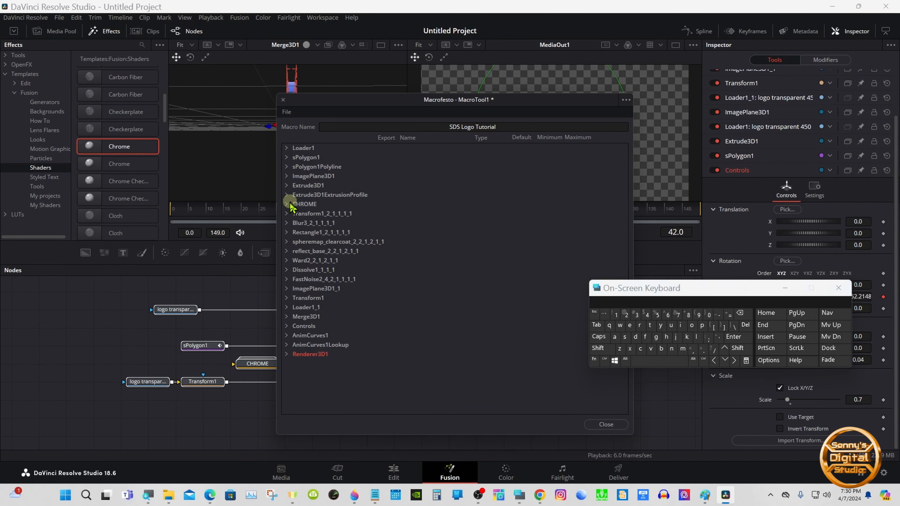
- Expand the Controls node in the macro editor, export its Translate X input and name it Horizontal
left_click(287, 326)
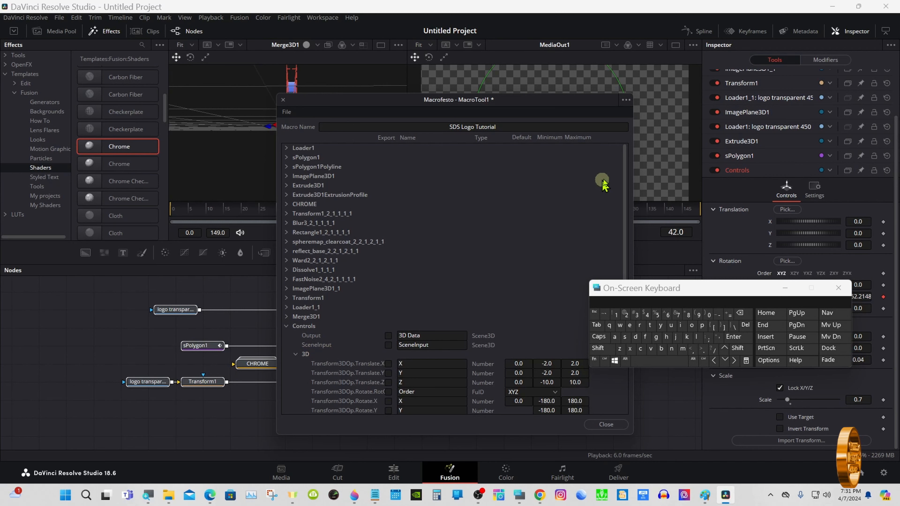
scroll(624, 193, "down", 2)
left_click_drag(624, 193, 596, 237)
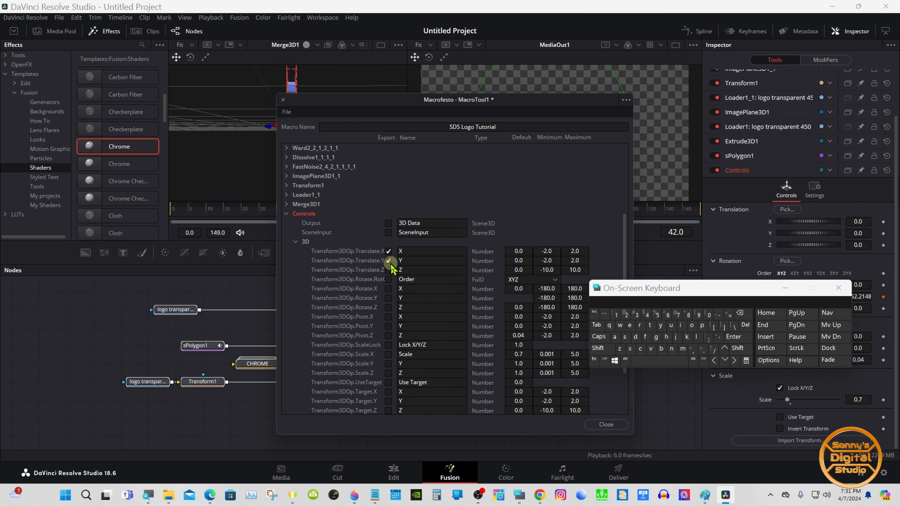
left_click(422, 251)
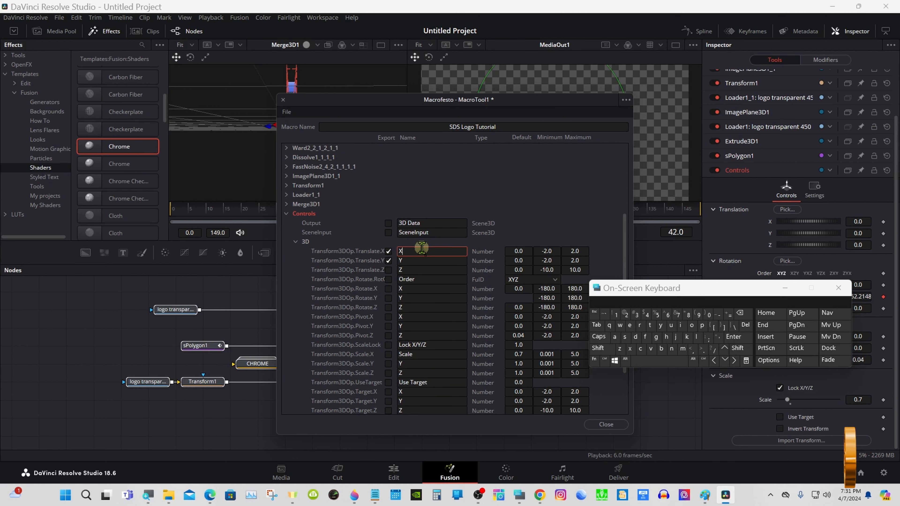
left_click(740, 313)
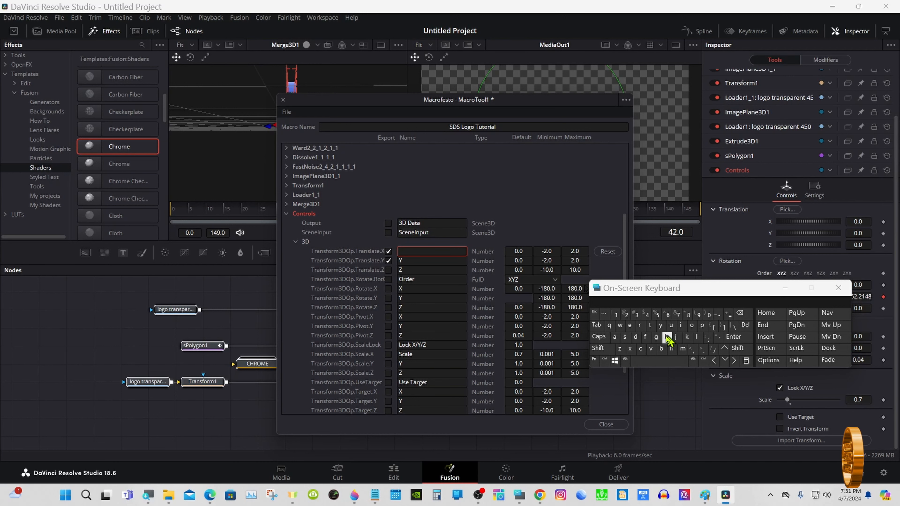
left_click(598, 347)
left_click(666, 336)
left_click(694, 329)
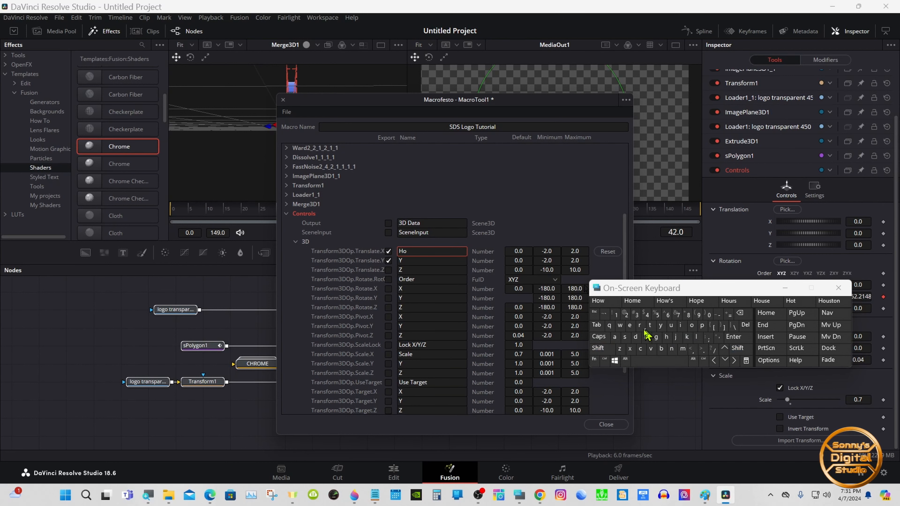
left_click(640, 327)
left_click(733, 302)
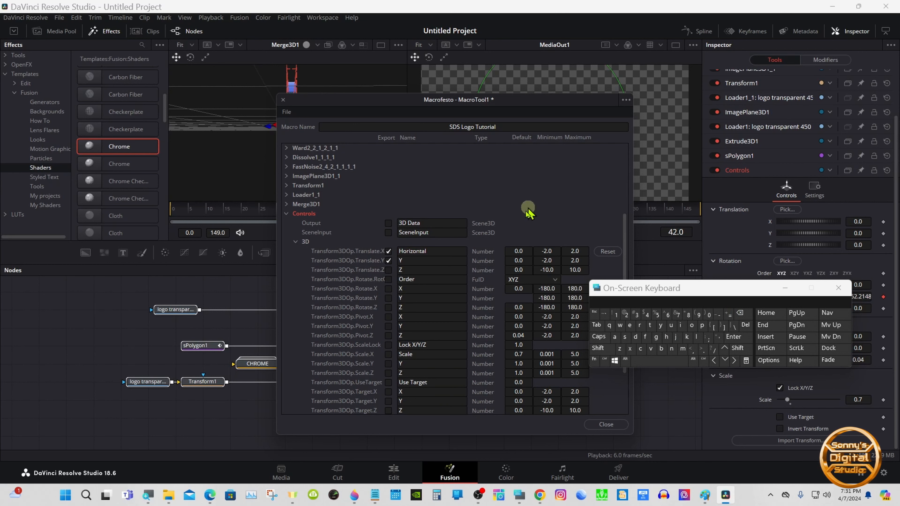
- Rename the exported Translate Y input as Vertical
left_click(415, 261)
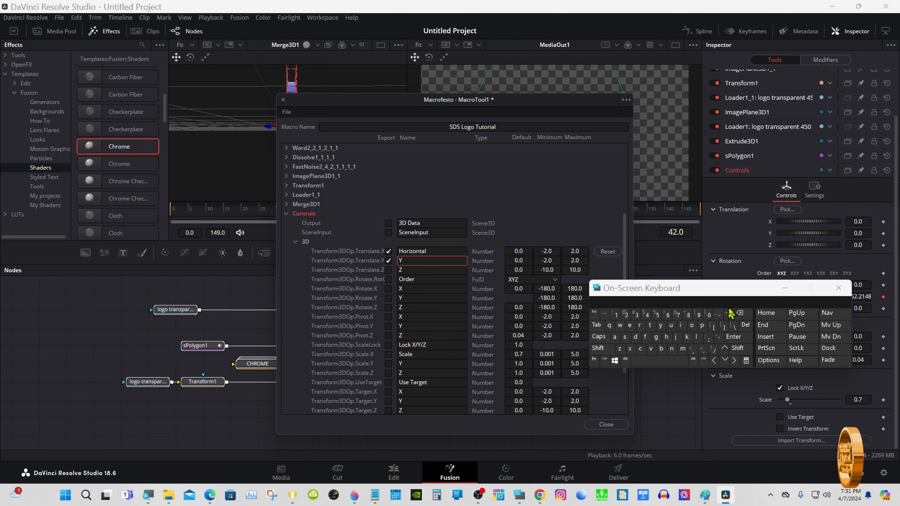
left_click(740, 313)
left_click(598, 347)
left_click(651, 347)
left_click(630, 326)
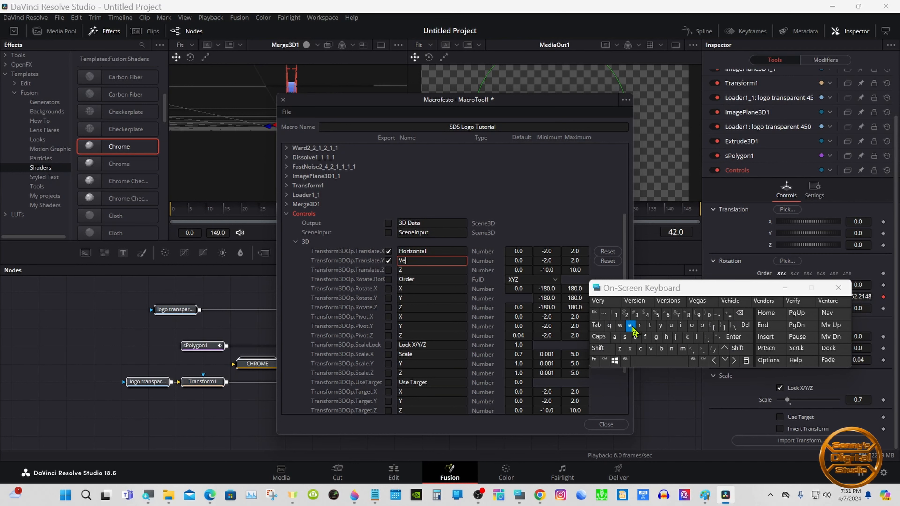
left_click(602, 302)
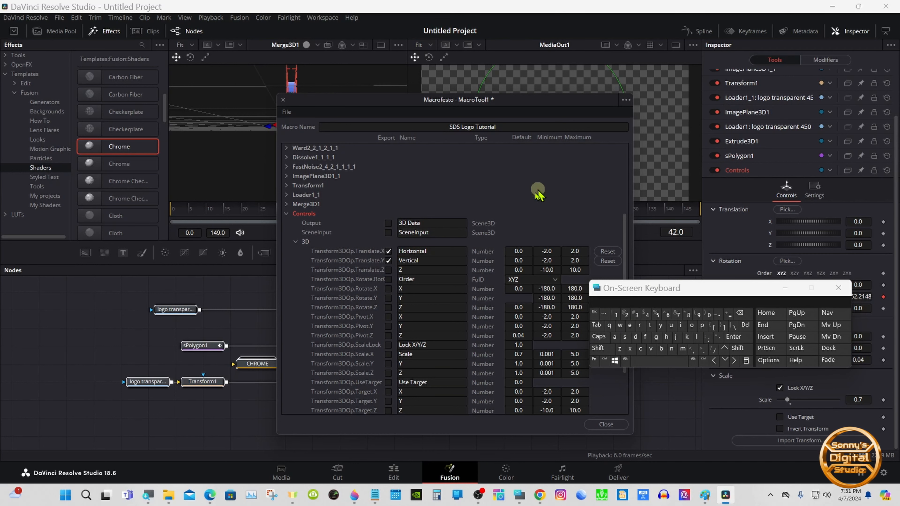
- Export the Controls node's Scale input and name it Size
left_click(388, 353)
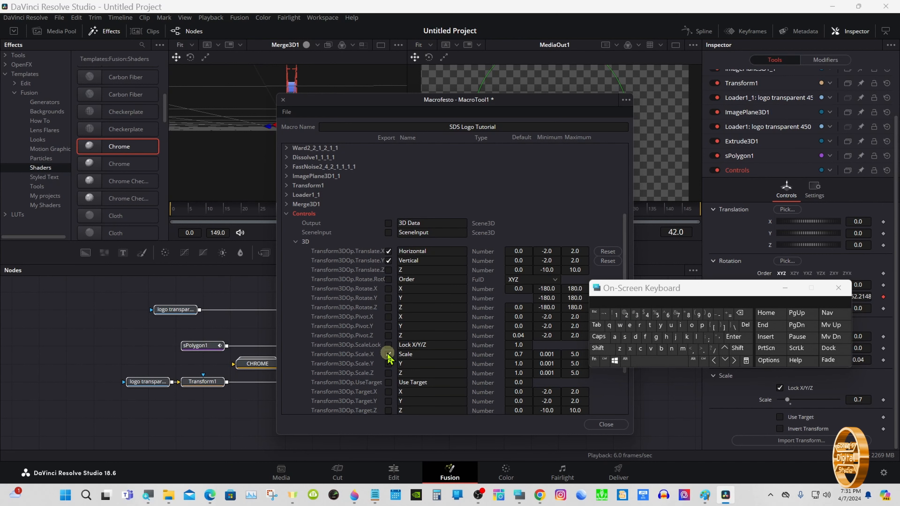
left_click(410, 354)
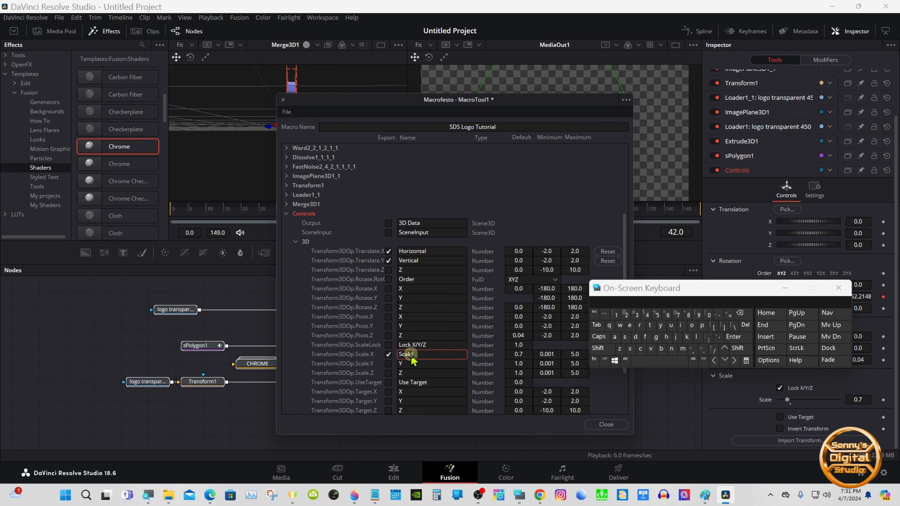
left_click(745, 325)
left_click(599, 348)
left_click(625, 337)
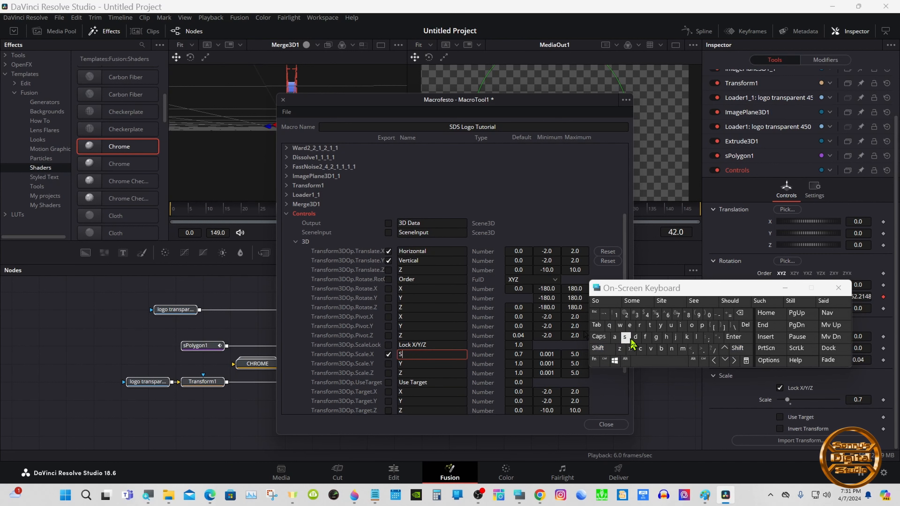
left_click(680, 325)
left_click(620, 349)
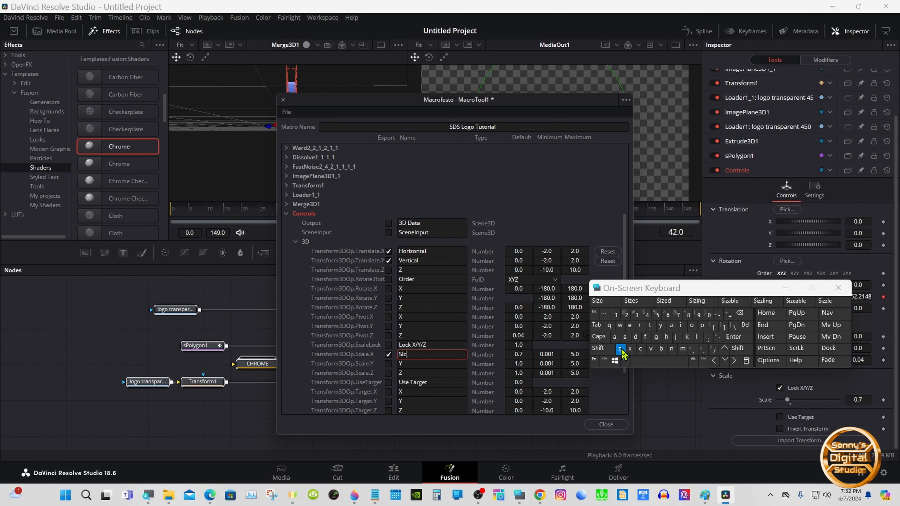
left_click(606, 302)
- Expand AnimCurves1, export its Scale input and name it Rotation
left_click(296, 242)
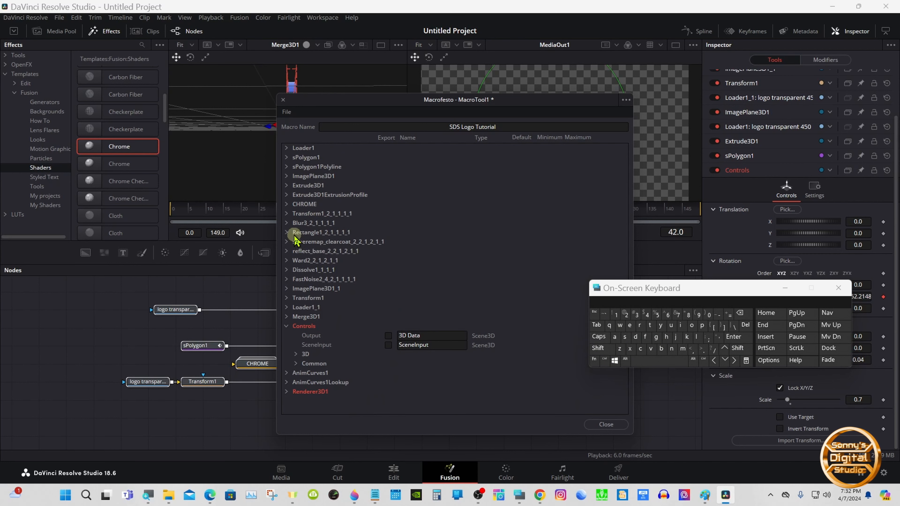
left_click(287, 326)
left_click(286, 335)
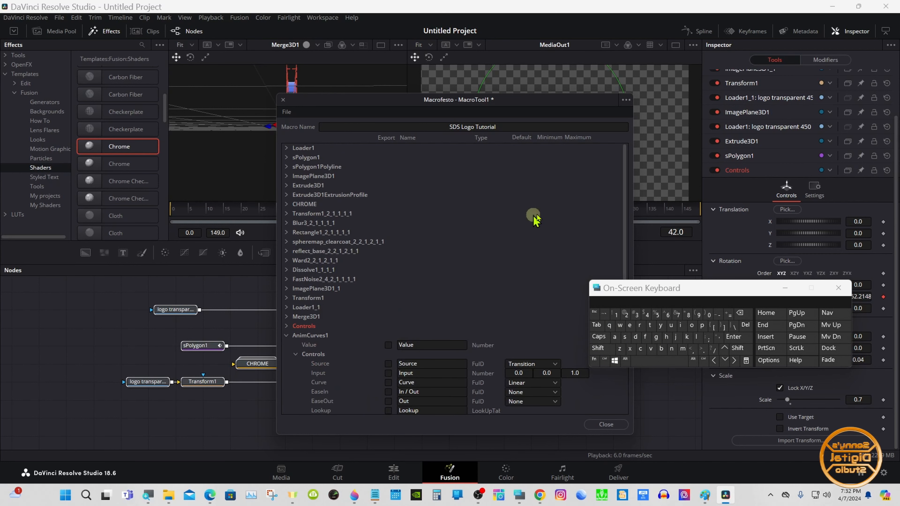
left_click_drag(622, 175, 624, 255)
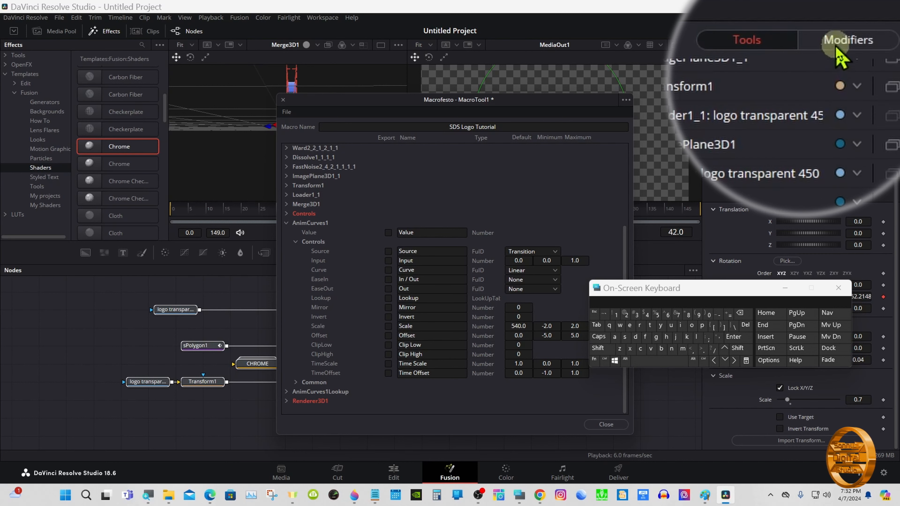
left_click(839, 47)
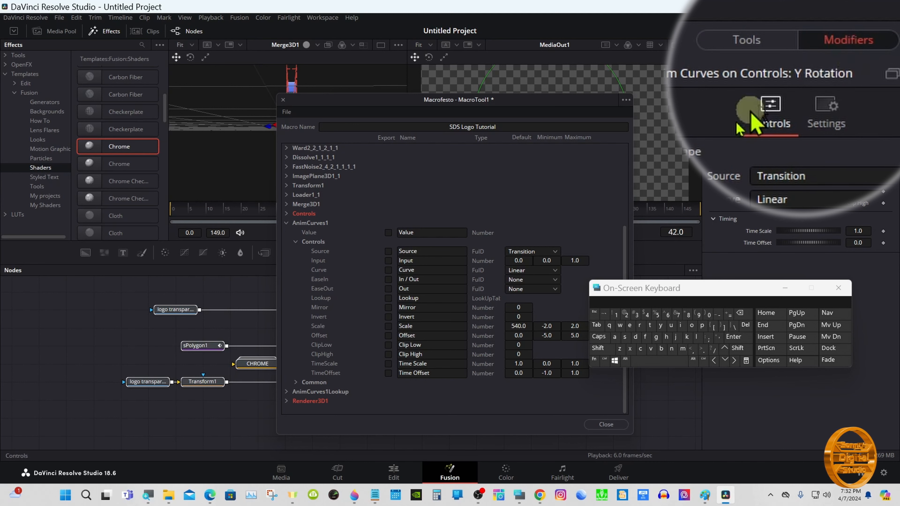
left_click(388, 325)
left_click(417, 327)
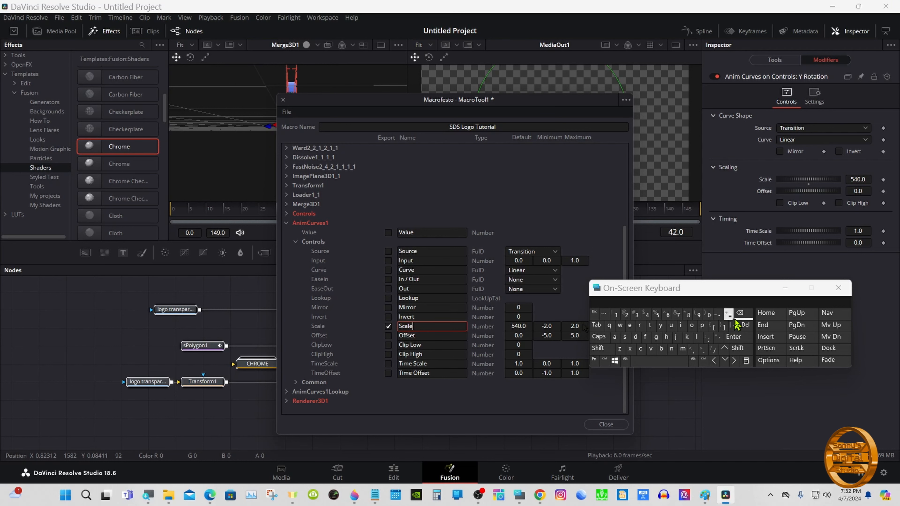
key("BackSpace")
key("BackSpace")
key("BackSpace")
key("BackSpace")
key("BackSpace")
left_click(599, 348)
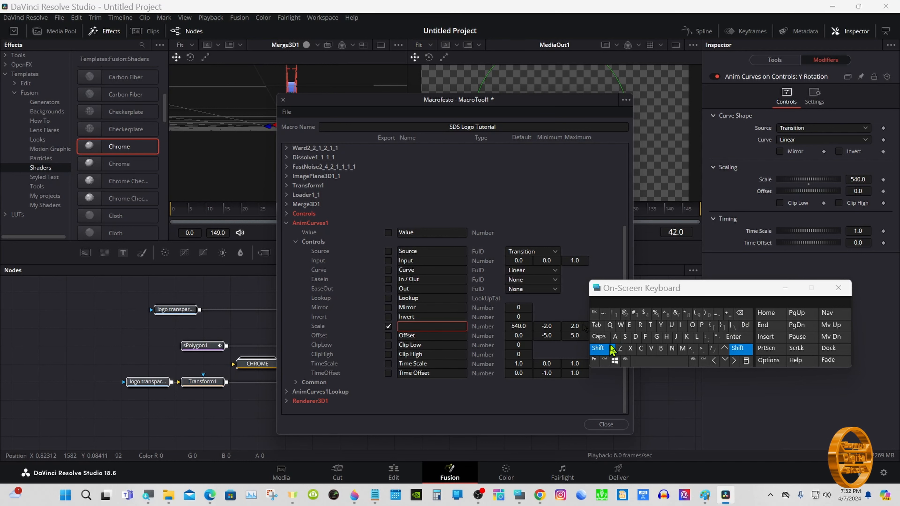
left_click(640, 326)
left_click(691, 326)
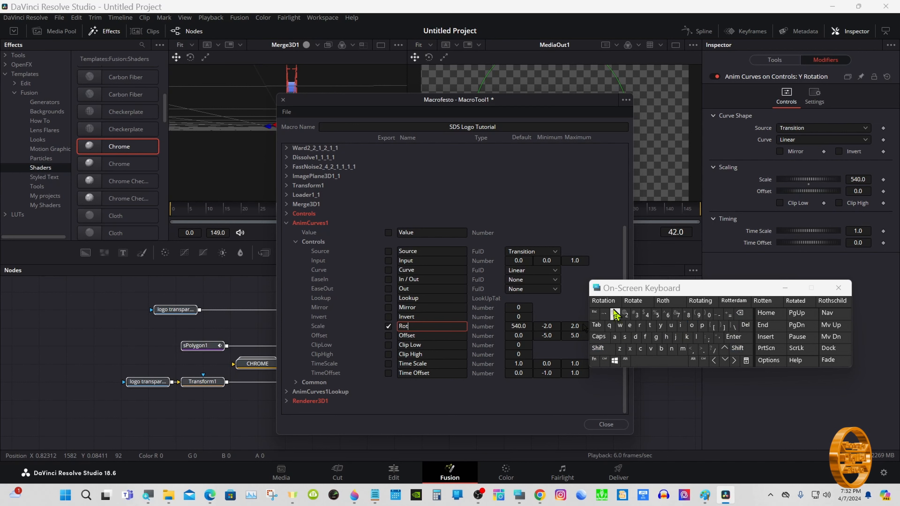
left_click(606, 301)
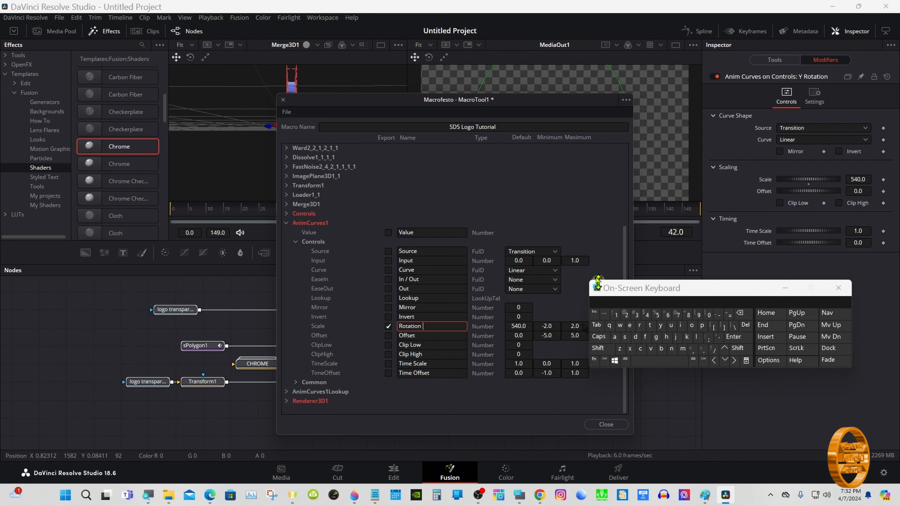
- Save the macro as a group into the Fusion Templates > Edit > Titles > Sonny's Titles folder
left_click(295, 242)
left_click(287, 335)
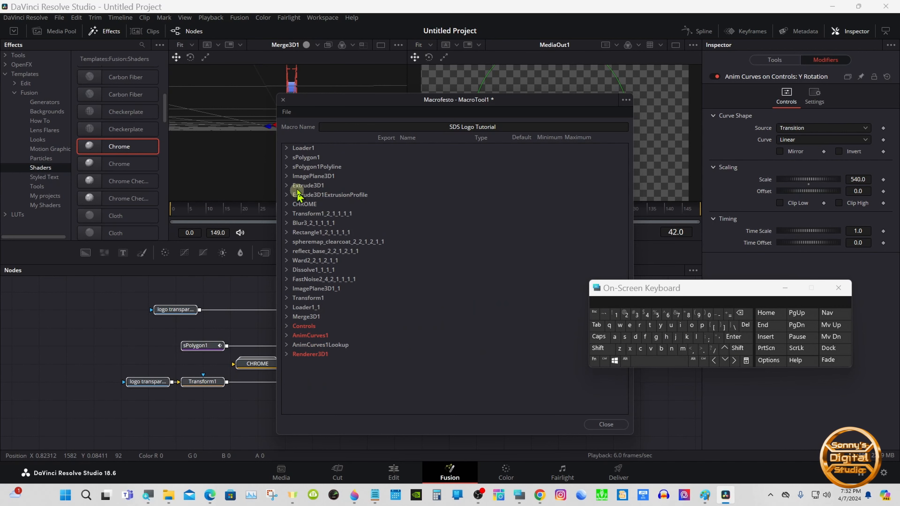
left_click(286, 113)
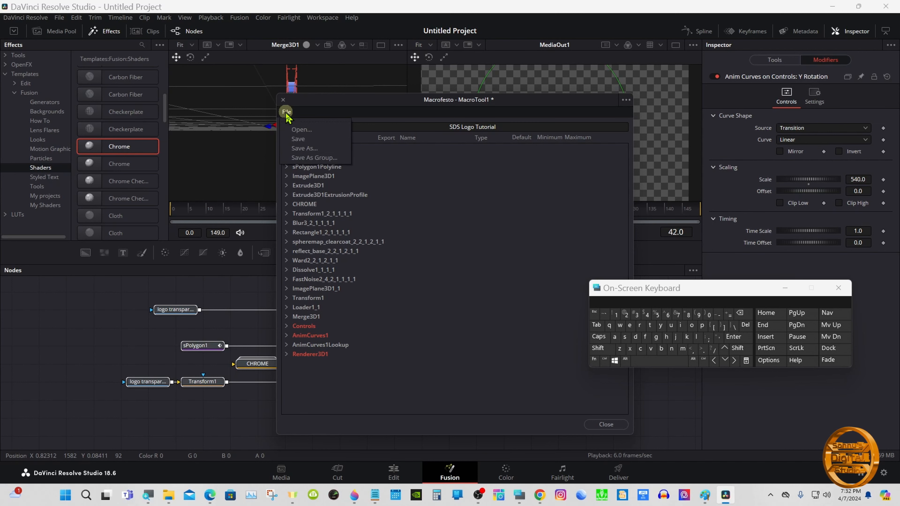
left_click(328, 159)
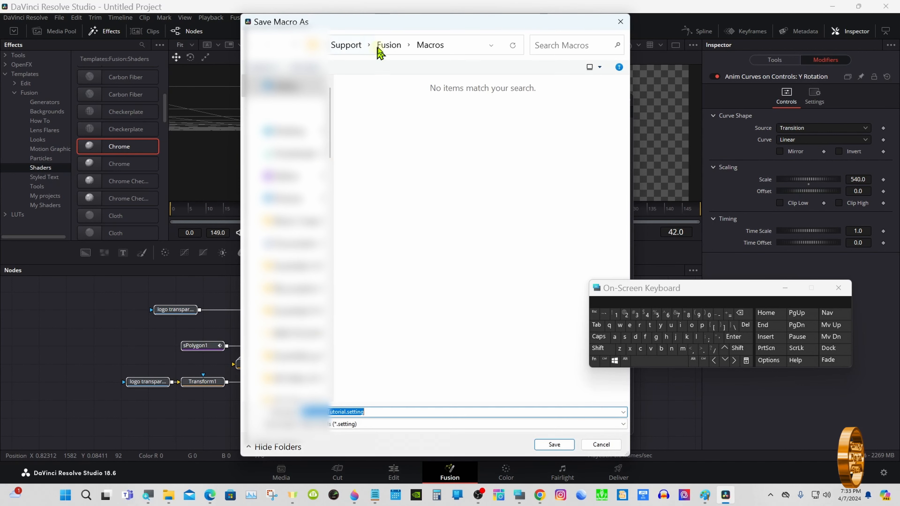
left_click(389, 45)
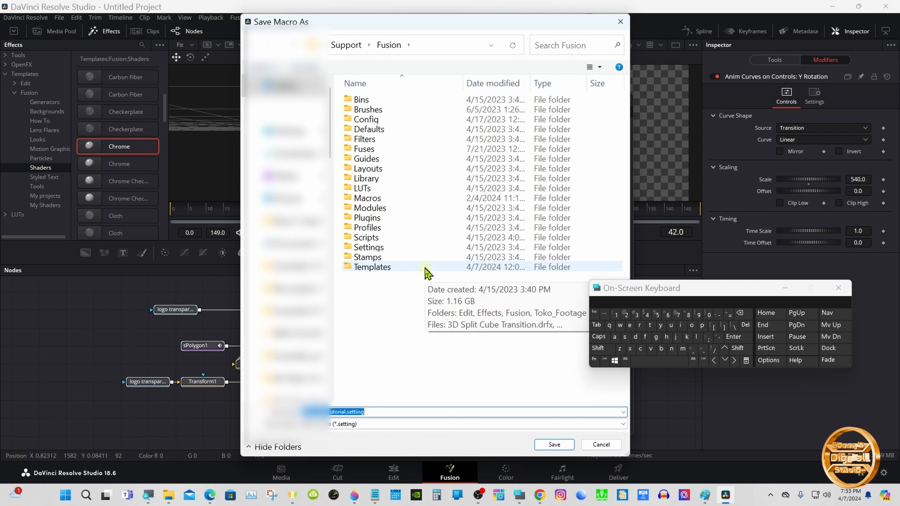
double_click(424, 269)
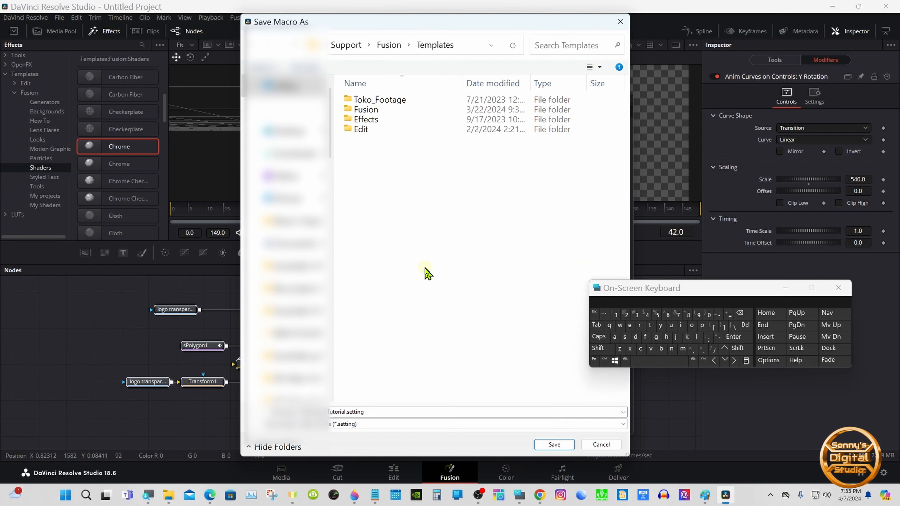
double_click(417, 131)
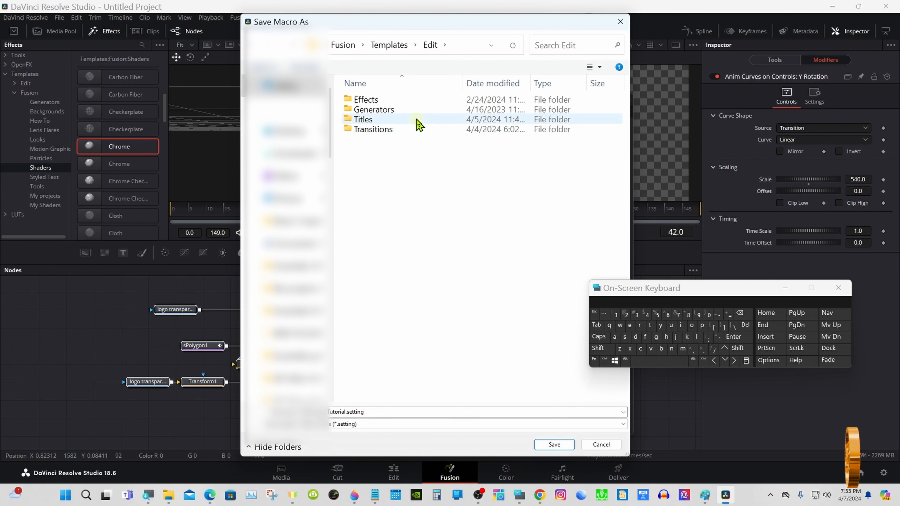
double_click(418, 121)
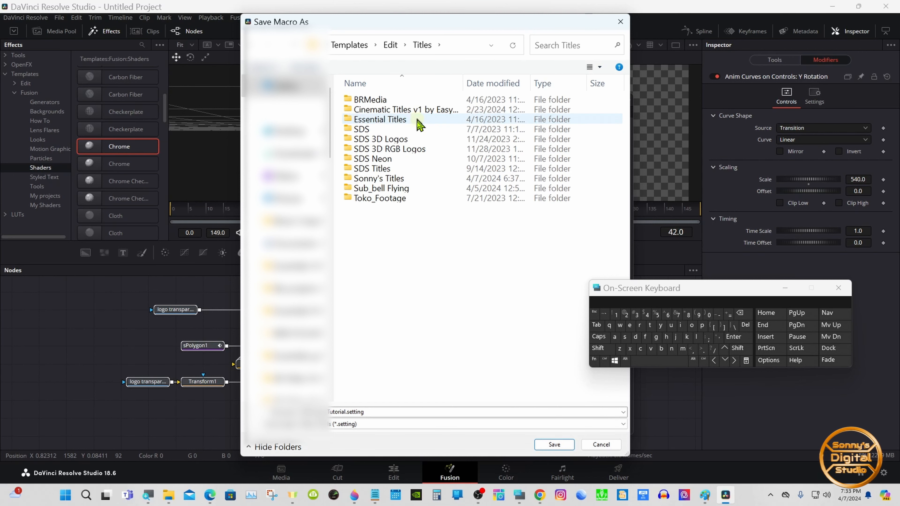
left_click(432, 178)
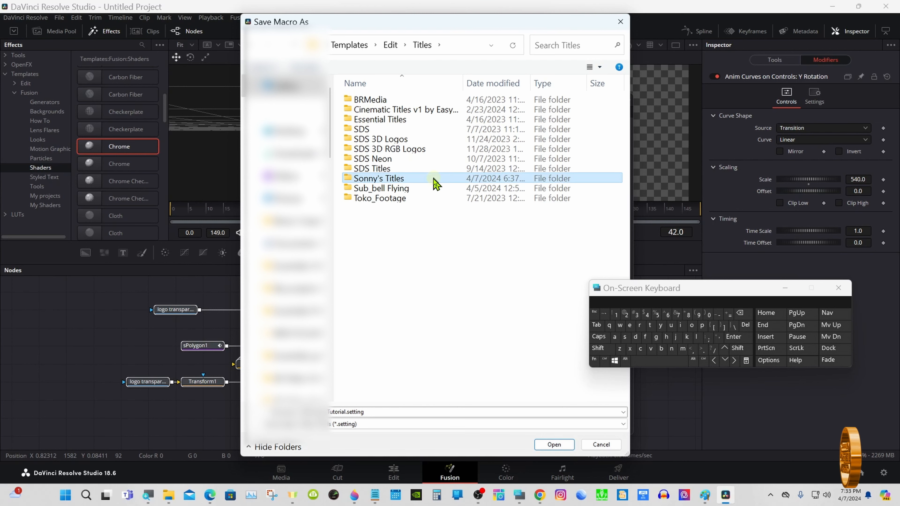
double_click(433, 179)
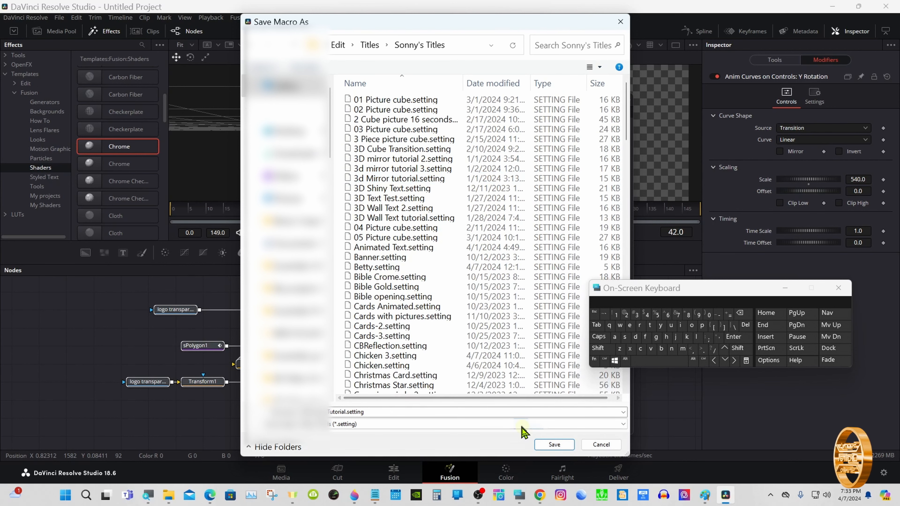
left_click(544, 445)
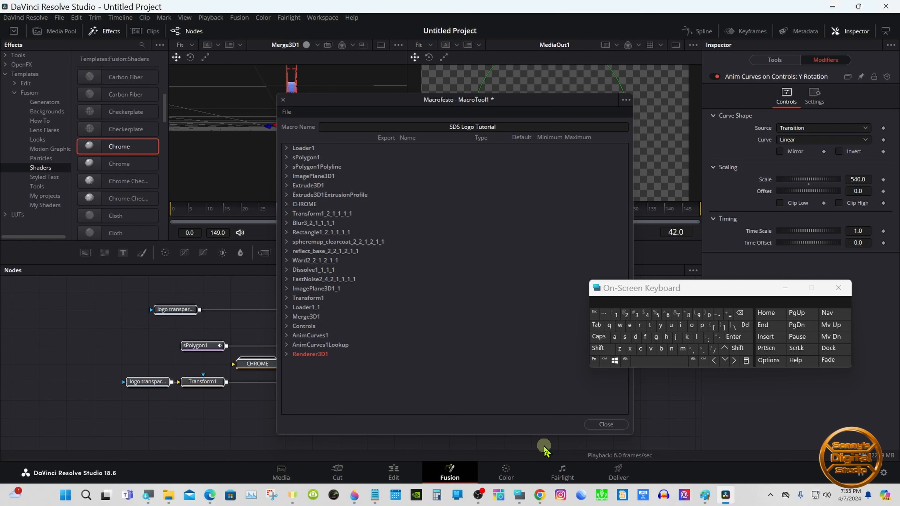
- Close the macro editor and switch to the Edit page
left_click(598, 425)
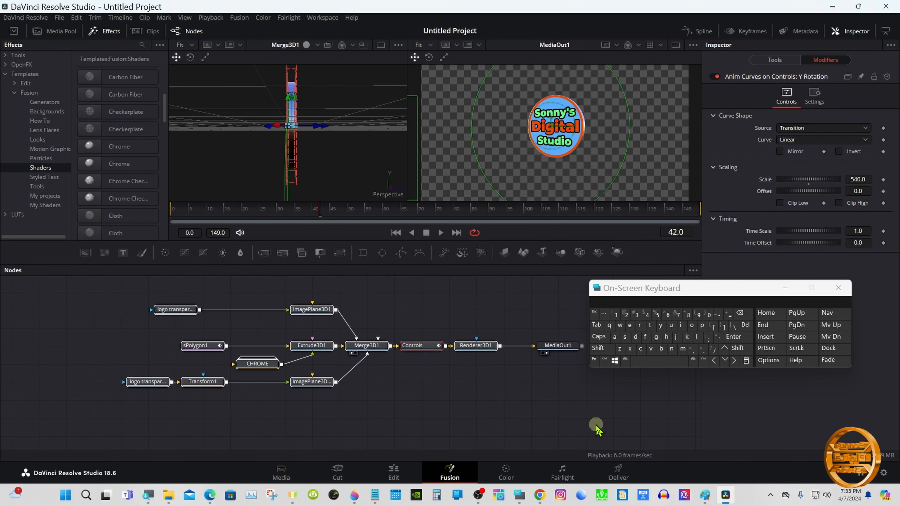
left_click(395, 477)
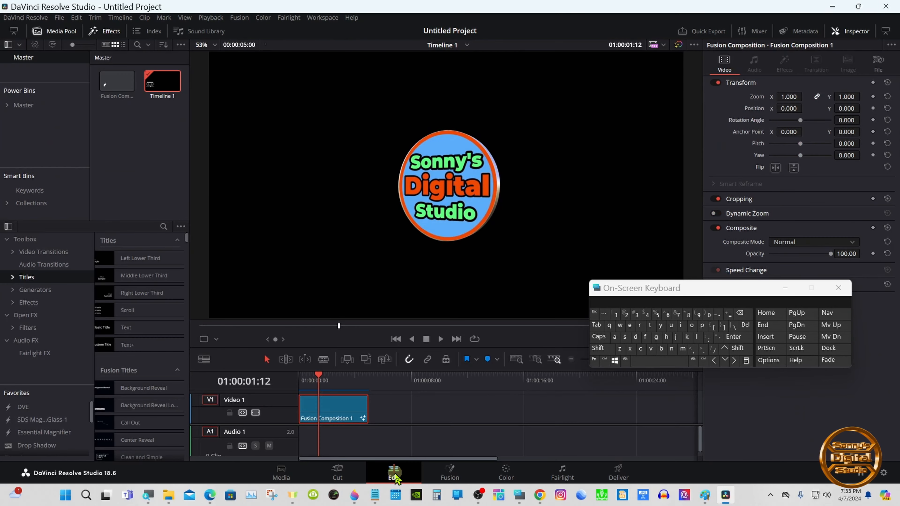
left_click_drag(610, 288, 593, 353)
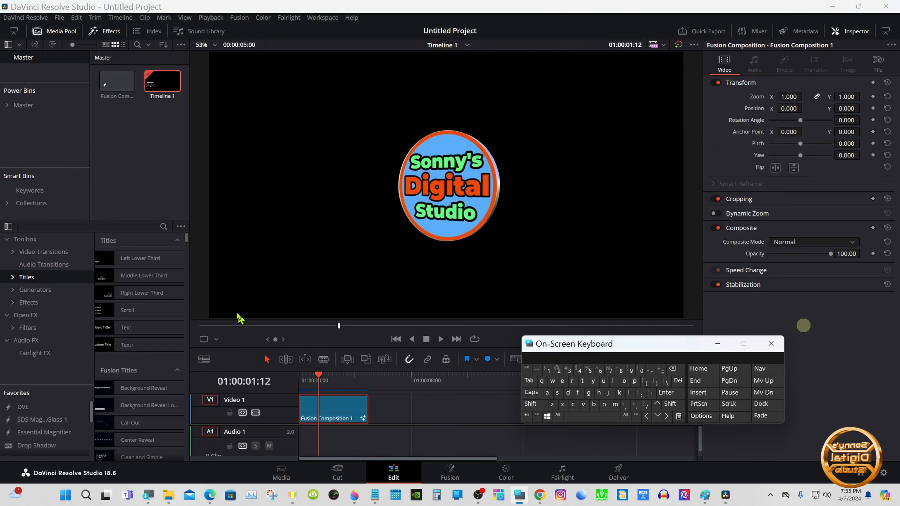
- Search the effects library for "sds lo" and add the SDS Logo Tutorial title to the timeline on a new track
left_click(163, 226)
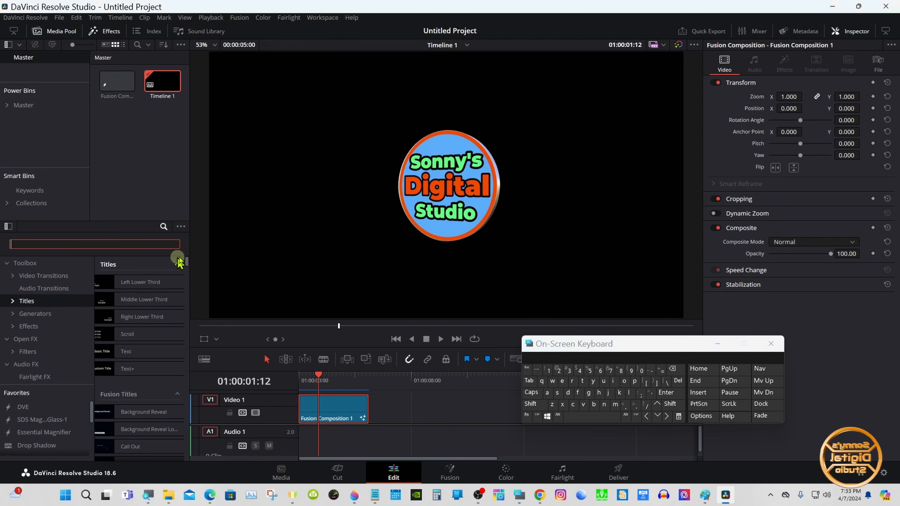
left_click(556, 392)
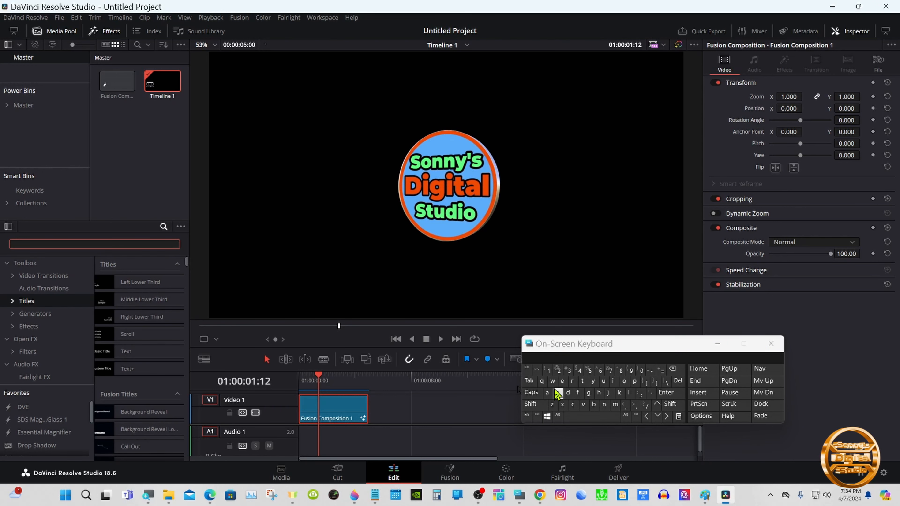
left_click(567, 392)
left_click(556, 392)
left_click(591, 415)
left_click(629, 392)
left_click(625, 384)
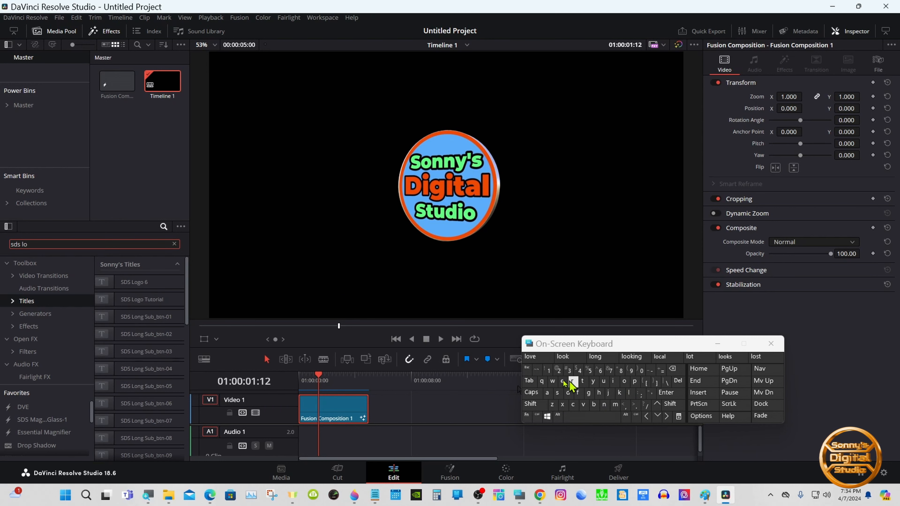
left_click_drag(167, 299, 450, 358)
- Add a Solid Color generator under the title on Video 1 and set its color to blue
left_click(35, 313)
left_click(173, 244)
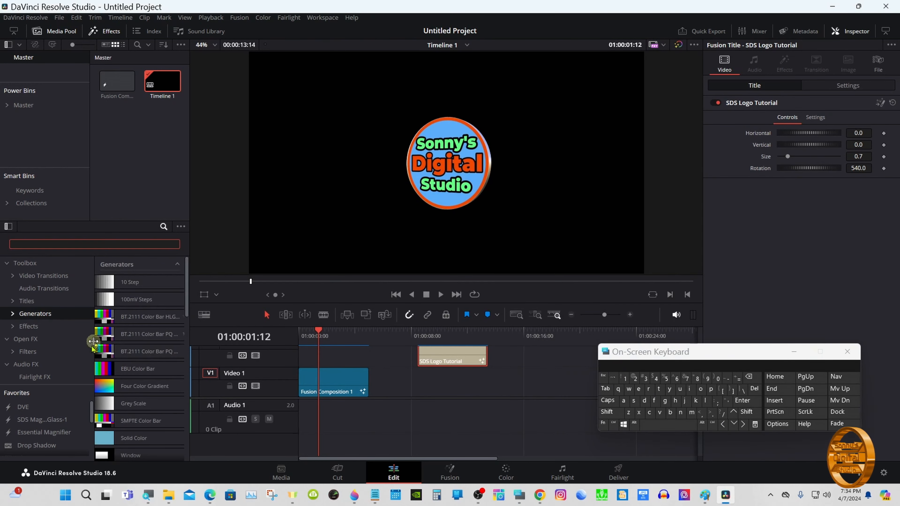
left_click_drag(135, 437, 443, 381)
left_click(443, 381)
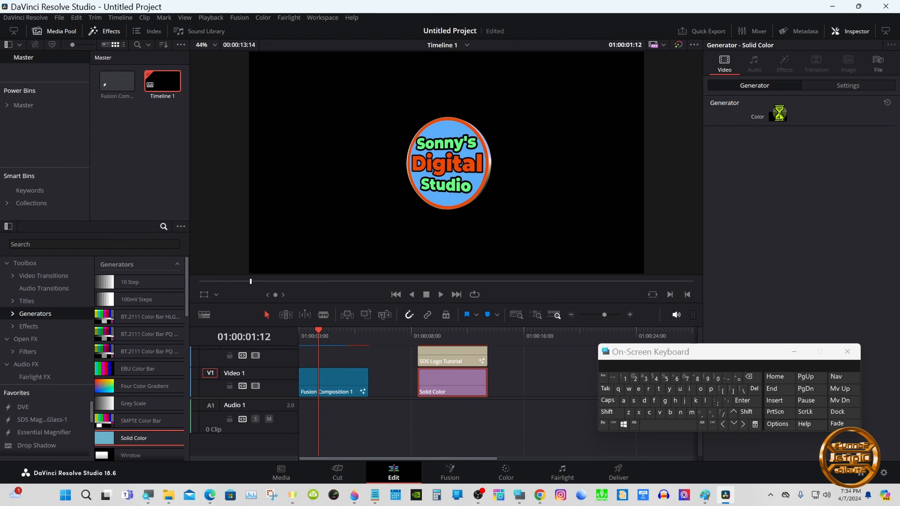
left_click(777, 117)
left_click(413, 202)
left_click(541, 321)
mouse_move(440, 332)
left_mouse_down()
mouse_move(426, 338)
mouse_move(443, 339)
left_mouse_up()
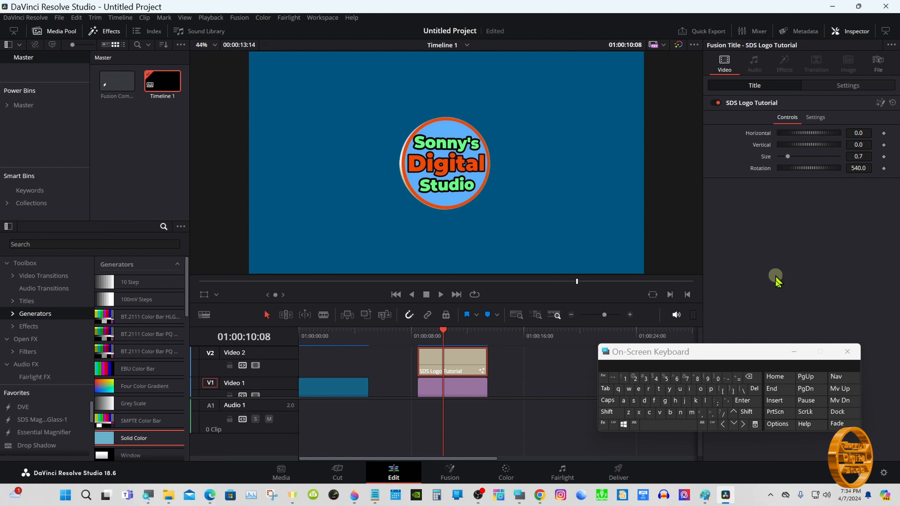
left_click(796, 349)
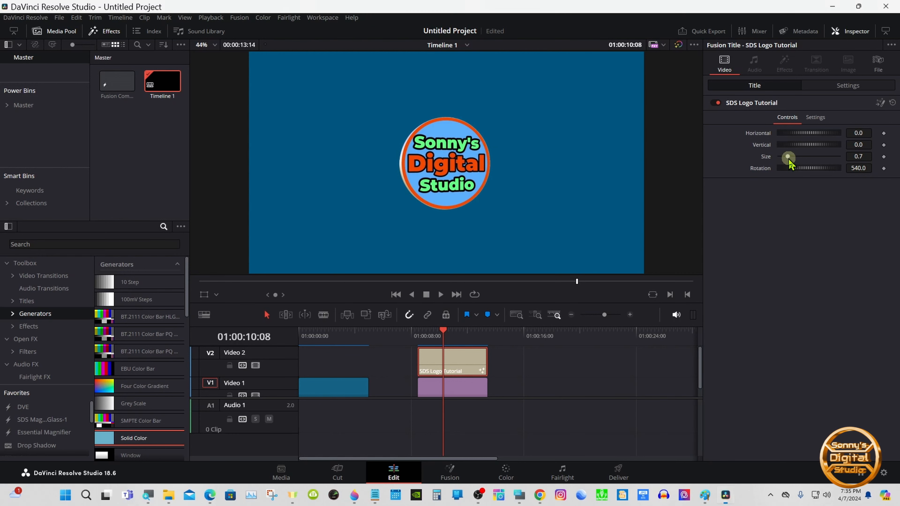
- Try adjusting the title's Size, Horizontal and Vertical controls, then reset each to its default
left_click_drag(788, 160, 785, 160)
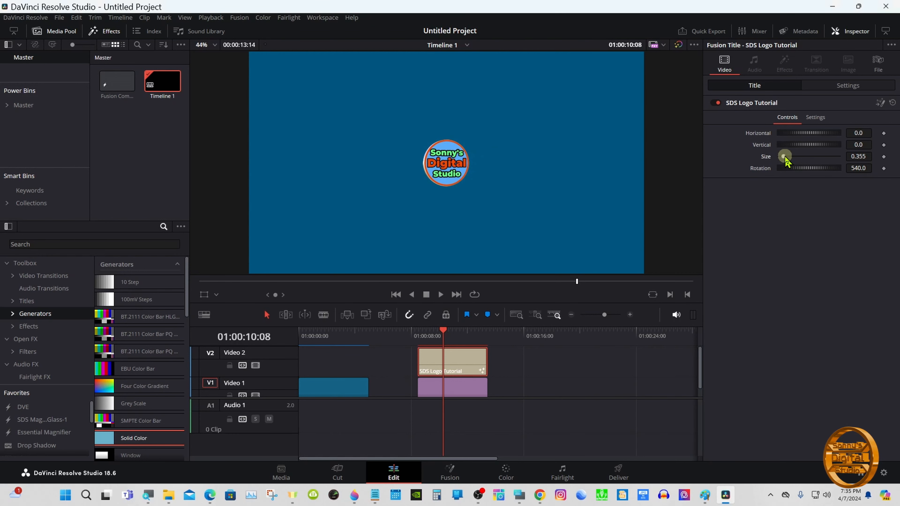
mouse_move(813, 134)
left_mouse_down()
mouse_move(804, 134)
mouse_move(828, 135)
mouse_move(813, 146)
mouse_move(828, 142)
left_mouse_up()
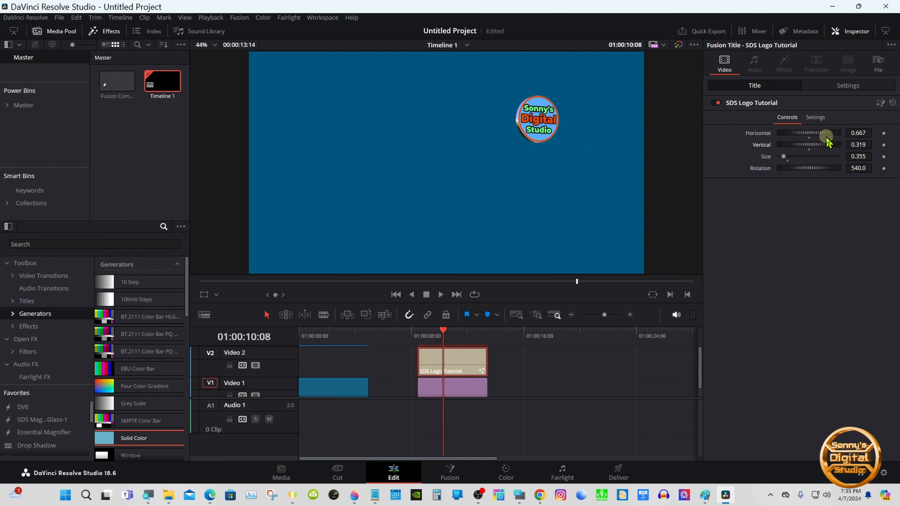
left_click_drag(823, 169, 821, 170)
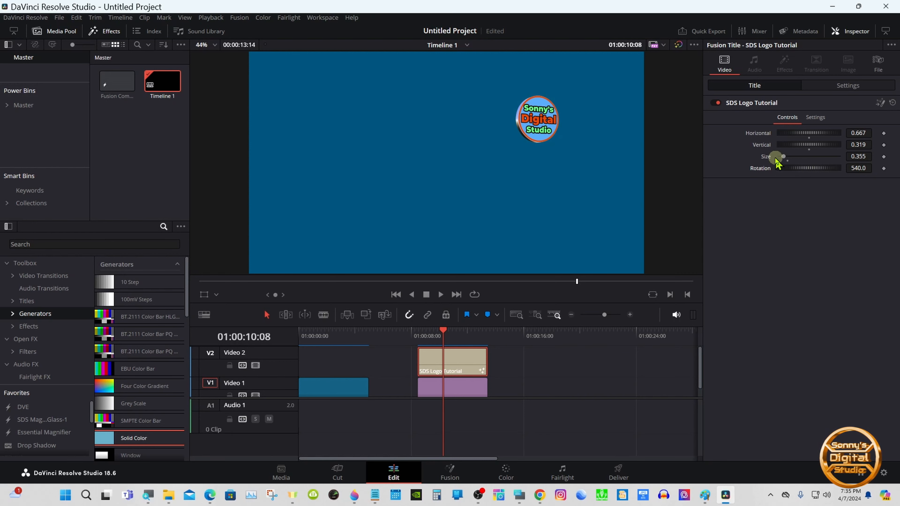
double_click(760, 145)
double_click(759, 134)
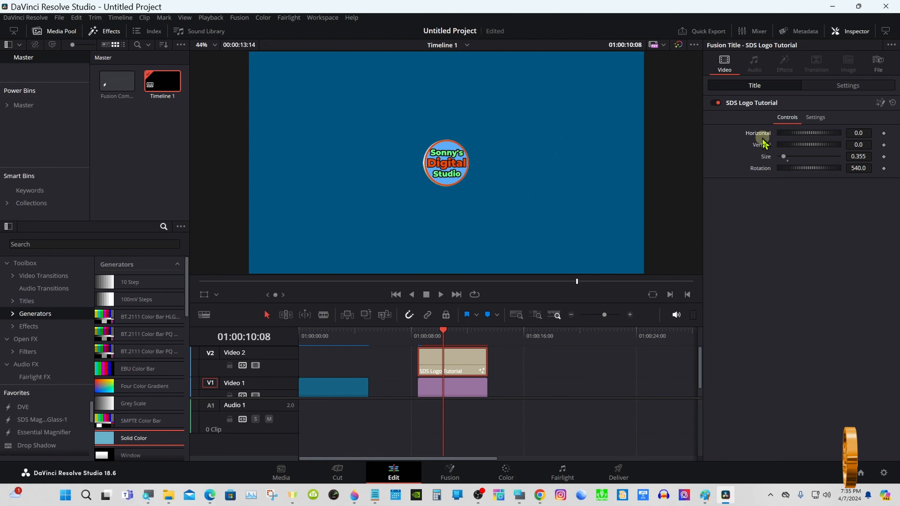
double_click(764, 157)
- Play back the title from its start in the viewer
left_click(417, 334)
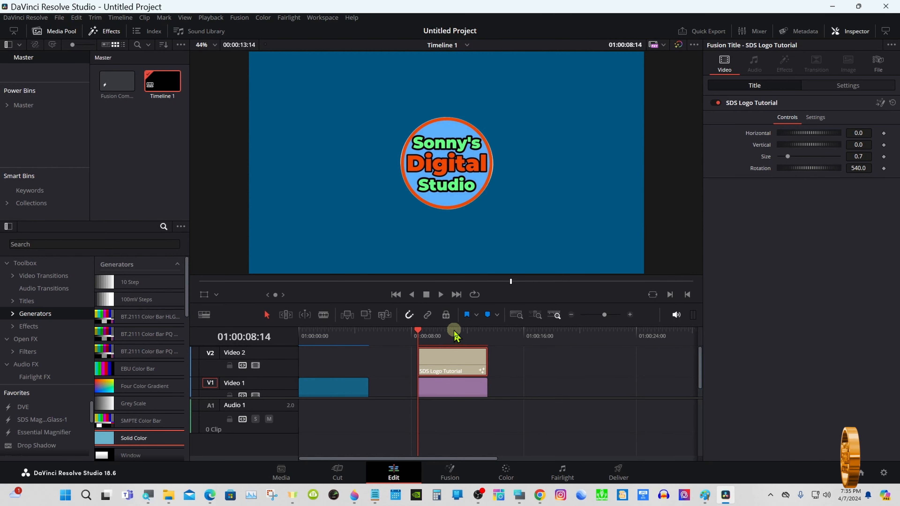
left_click_drag(454, 325, 454, 370)
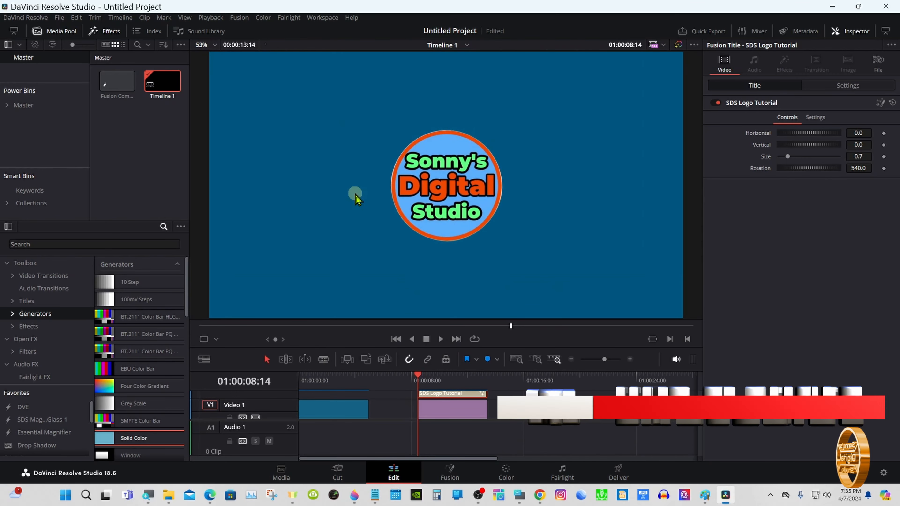
left_click(440, 338)
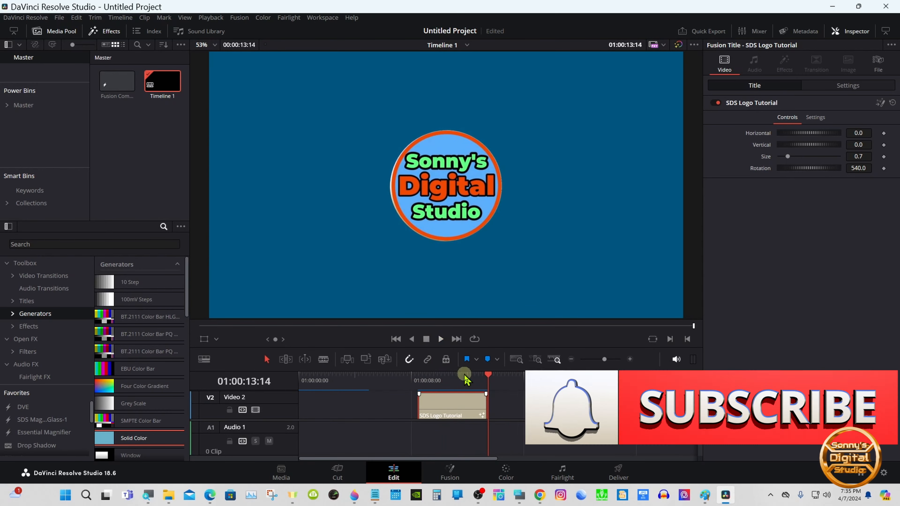
- Lengthen the title and Solid Color clips on the timeline
left_click_drag(464, 373, 461, 288)
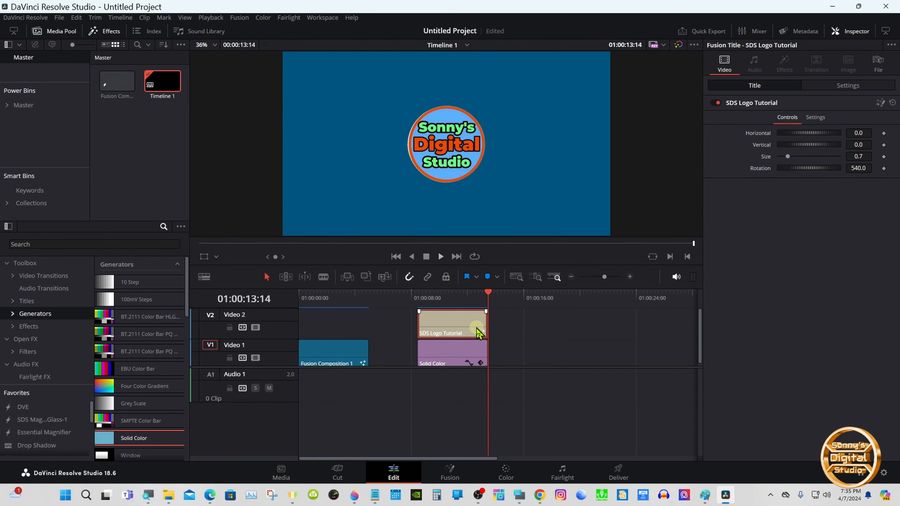
left_click(474, 340)
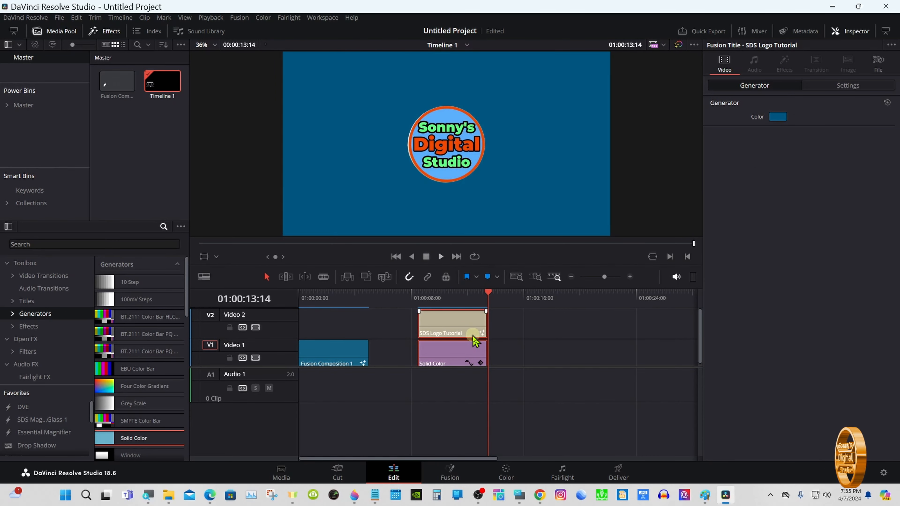
left_click_drag(481, 325, 554, 346)
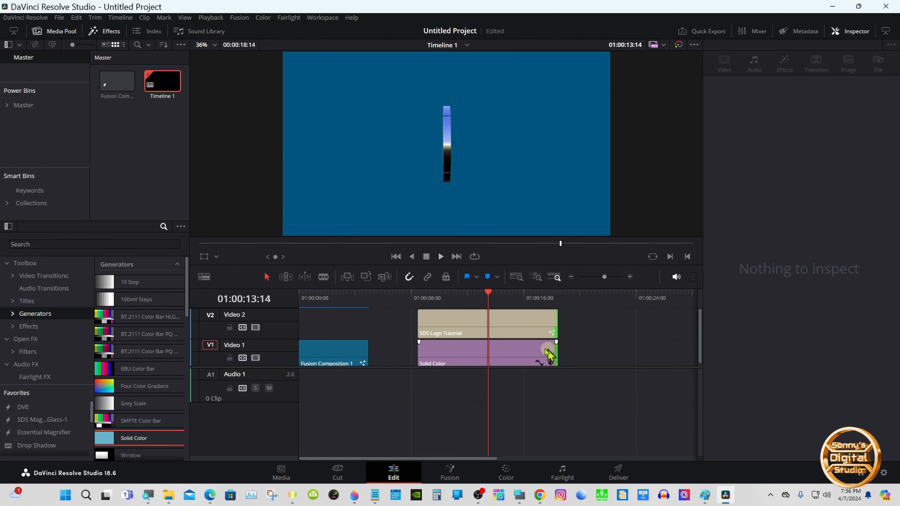
- Play the lengthened title animation from its start and review the timeline tracks
left_click_drag(459, 294, 457, 408)
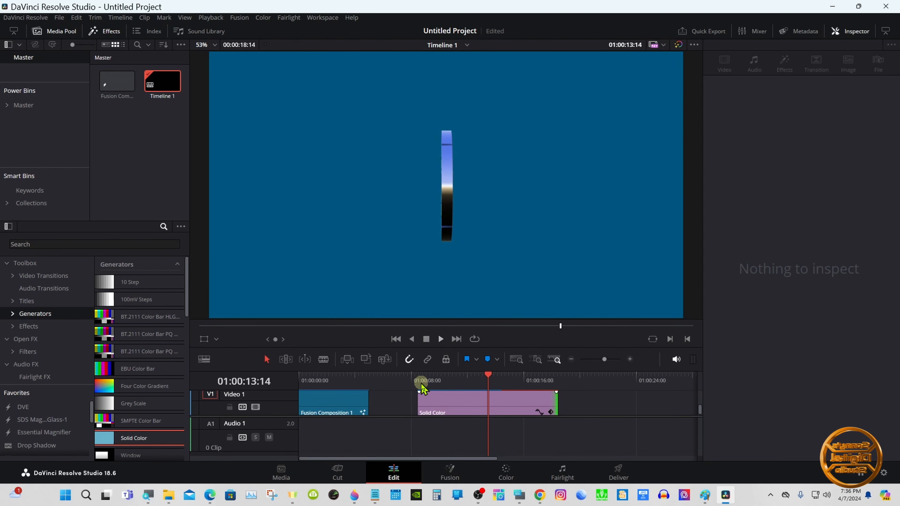
left_click(421, 382)
left_click(440, 339)
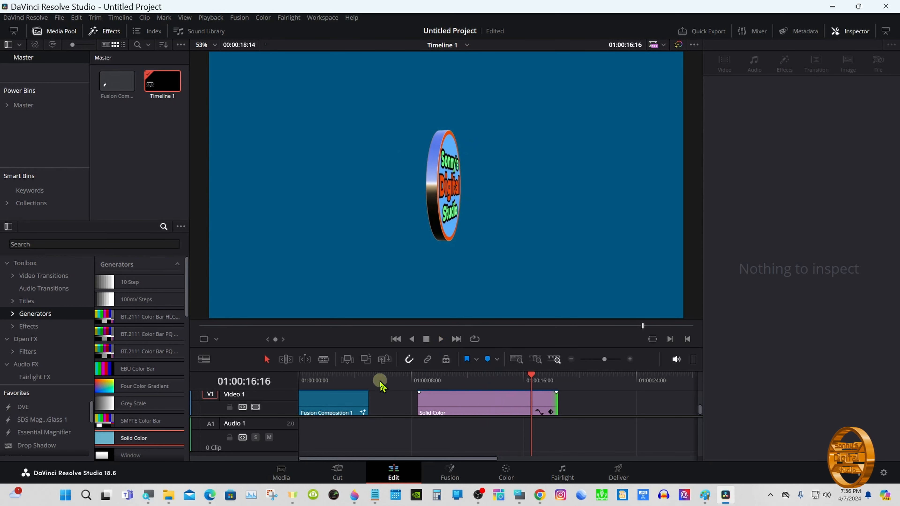
left_click(333, 394)
left_click_drag(289, 391, 288, 402)
left_click_drag(425, 369, 424, 356)
left_click(428, 400)
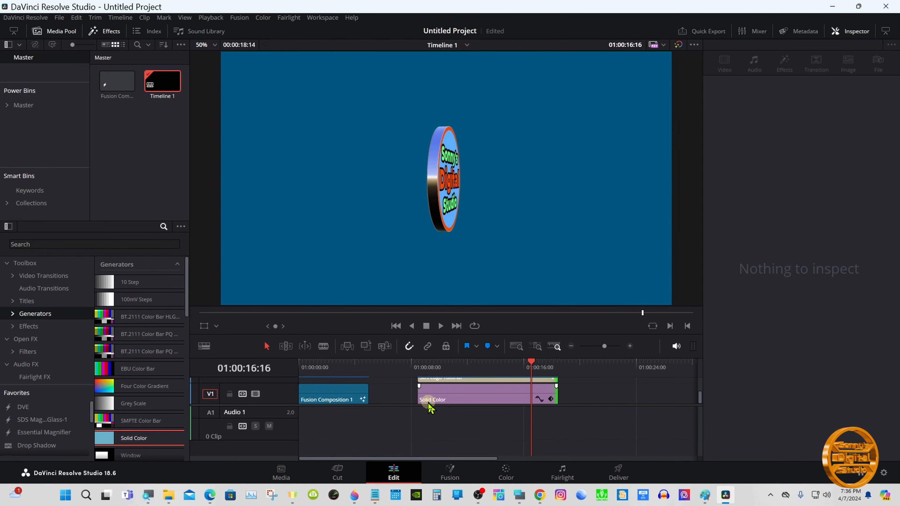
scroll(428, 405, "up", 2)
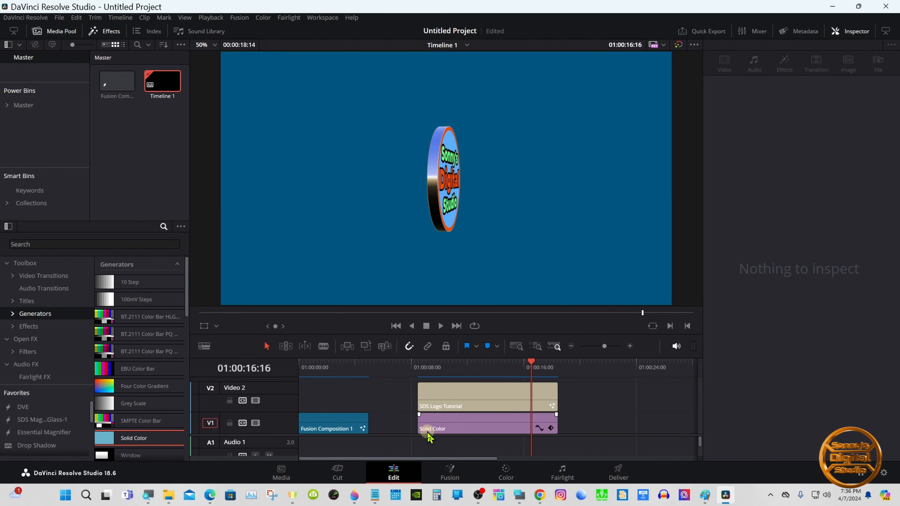
- Set the title's Rotation control to 1080
left_click(436, 397)
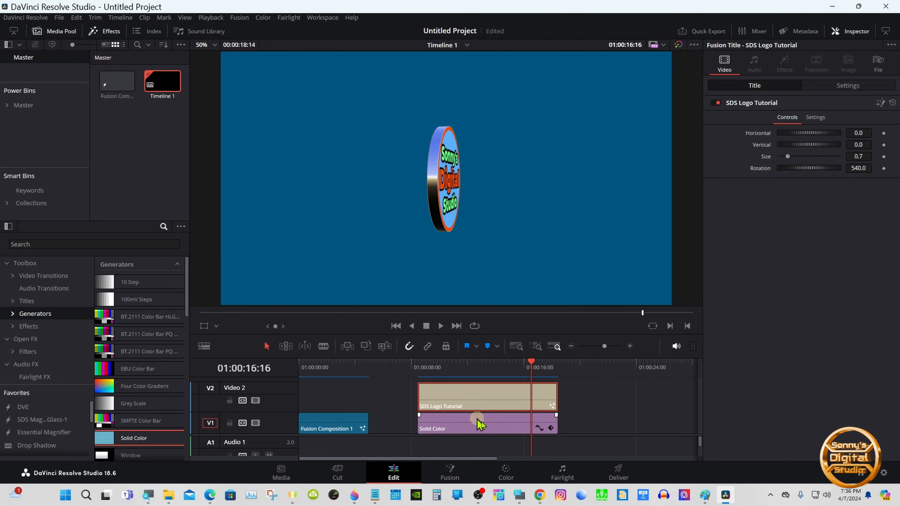
left_click(519, 495)
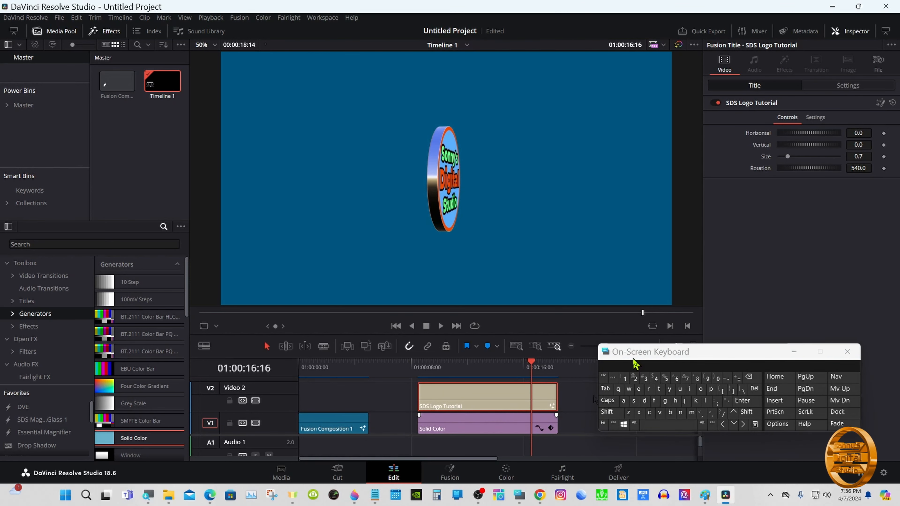
left_click_drag(633, 355, 621, 347)
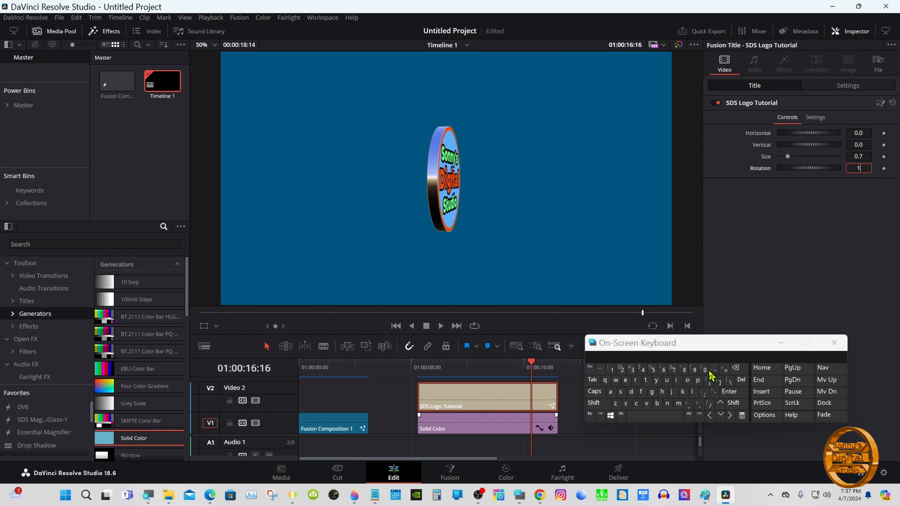
left_click(729, 391)
left_click_drag(603, 355, 658, 397)
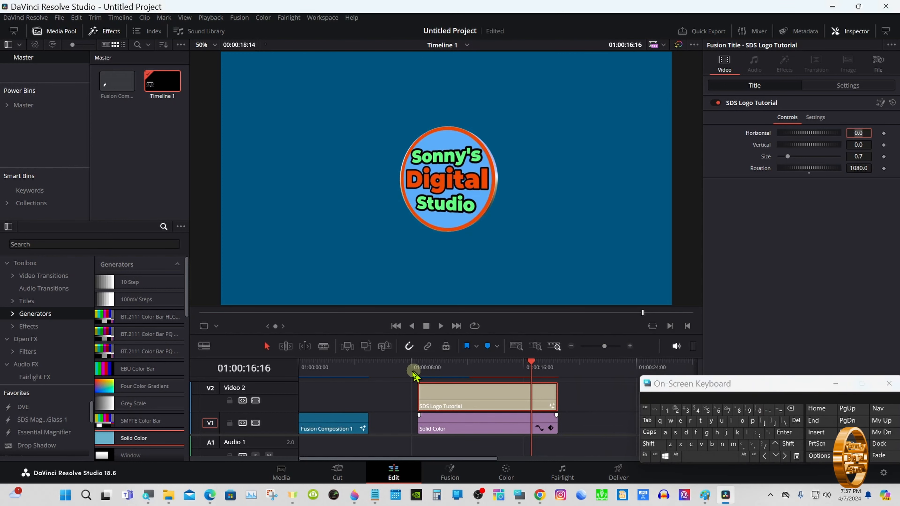
- Play back the title from its start to check the faster spin
left_click(428, 365)
left_click_drag(445, 356, 446, 369)
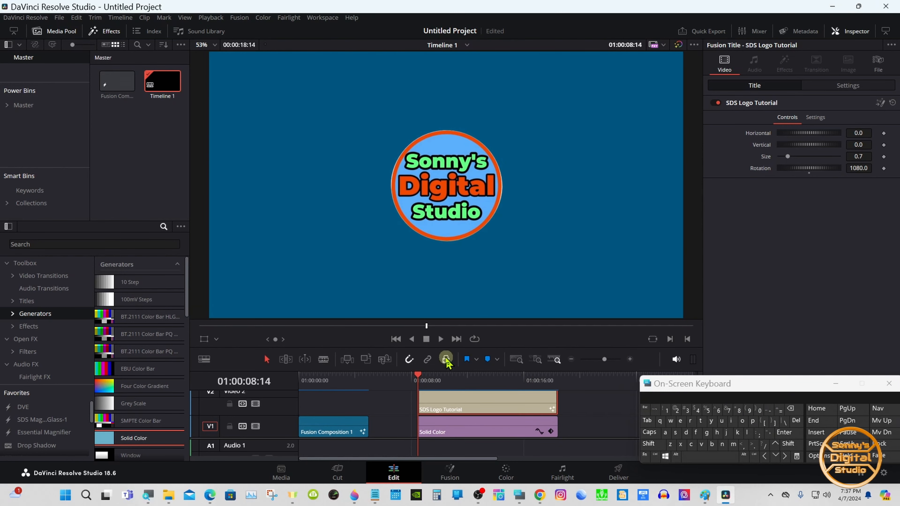
left_click(440, 339)
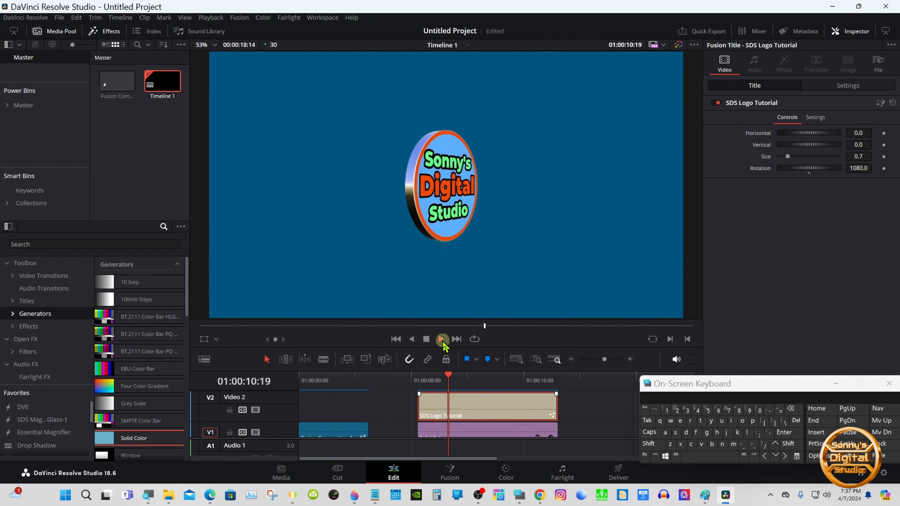
left_click(427, 340)
- Rearrange the clips so the composition is followed by the title on Video 2, with the Solid Color spanning both underneath
left_click(830, 382)
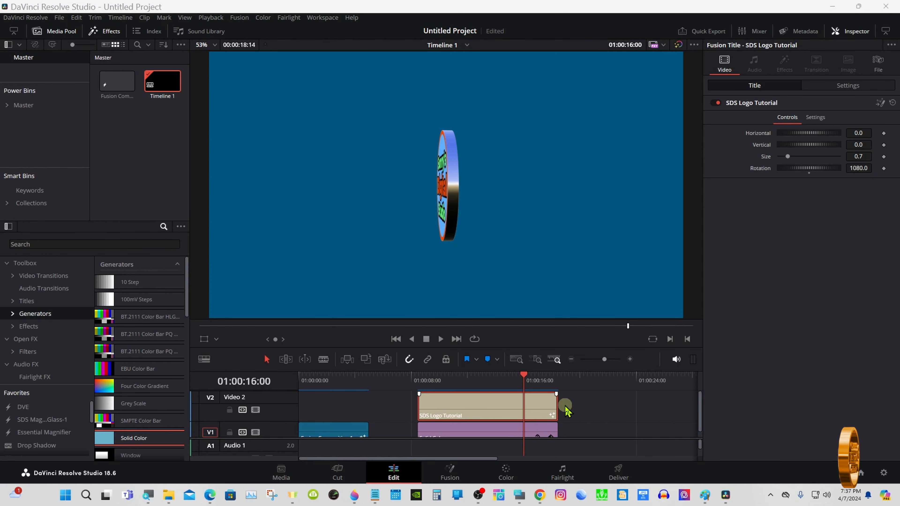
left_click_drag(575, 439, 571, 455)
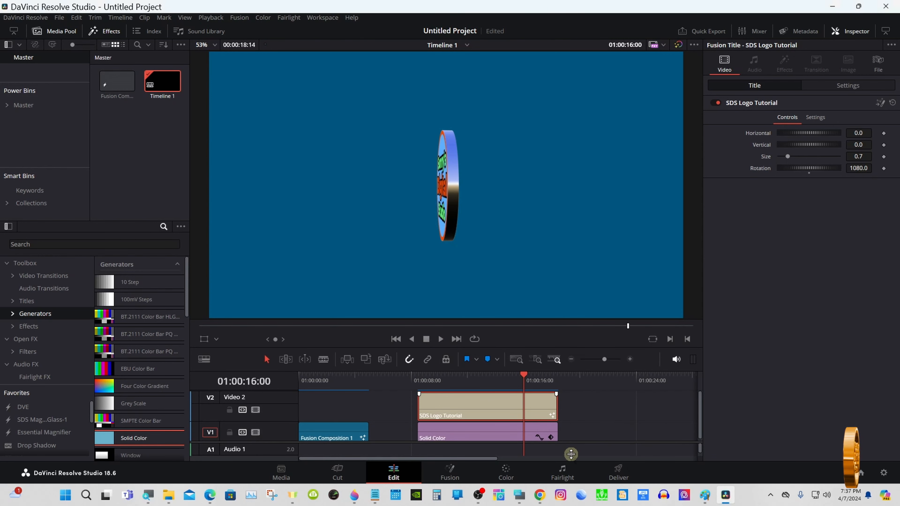
left_click_drag(571, 397, 516, 426)
left_click_drag(479, 433, 429, 433)
left_click_drag(316, 379, 408, 387)
left_click(401, 428)
left_click_drag(328, 441, 328, 411)
left_click_drag(369, 432, 300, 432)
left_click_drag(311, 377, 430, 378)
left_click_drag(507, 408, 595, 409)
- Set the title's Rotation control to 2040
left_click(519, 495)
left_click_drag(695, 380, 660, 370)
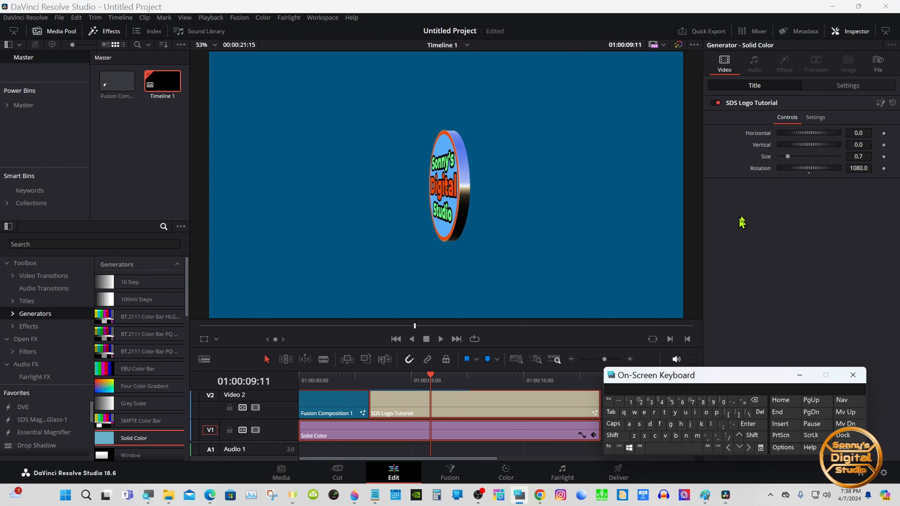
left_click(847, 170)
left_click(640, 402)
left_click(723, 401)
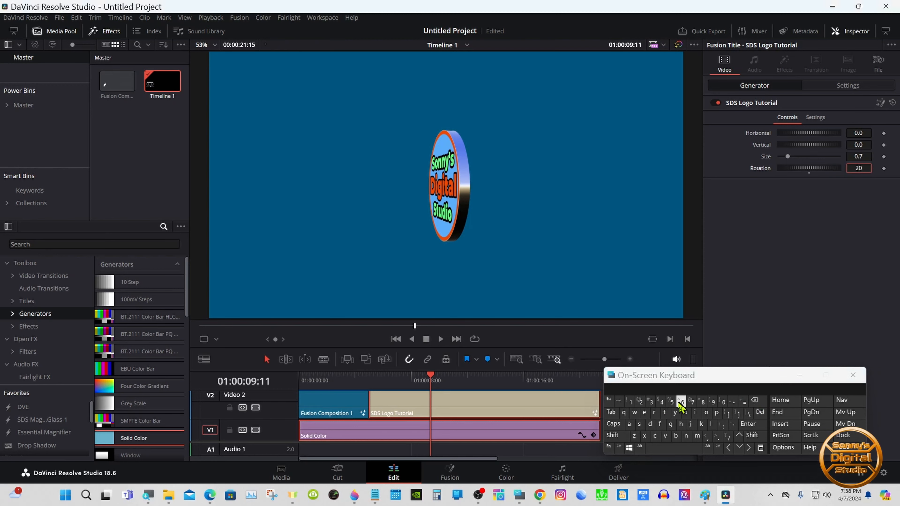
left_click(722, 401)
left_click(748, 424)
- Play the timeline in full-screen preview from the title's start
left_click(379, 375)
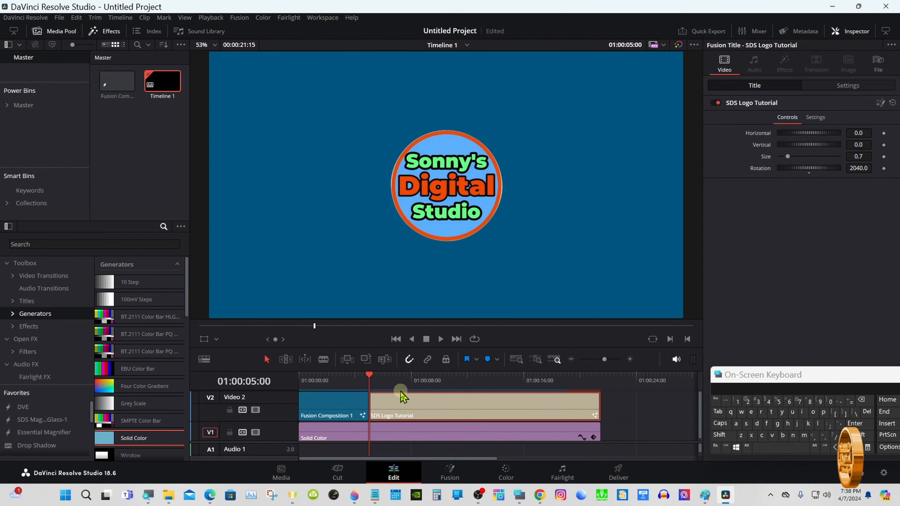
left_click(440, 339)
key("p")
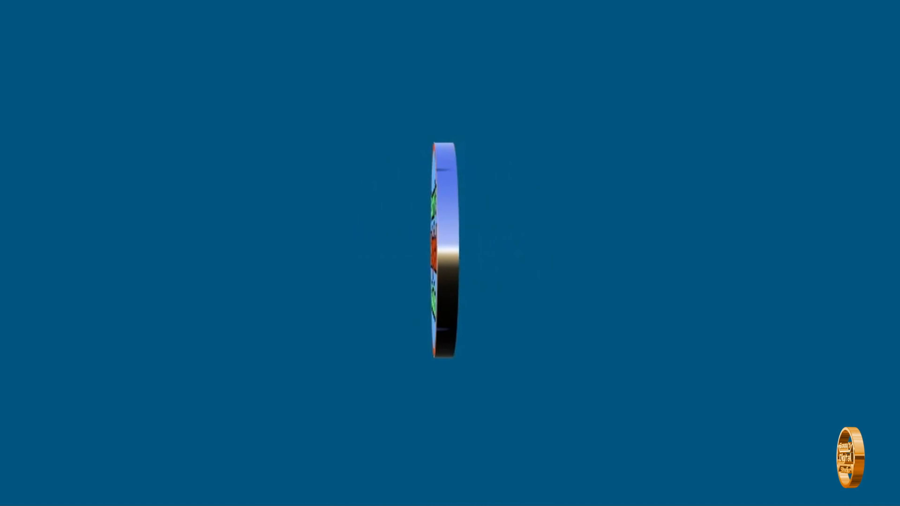